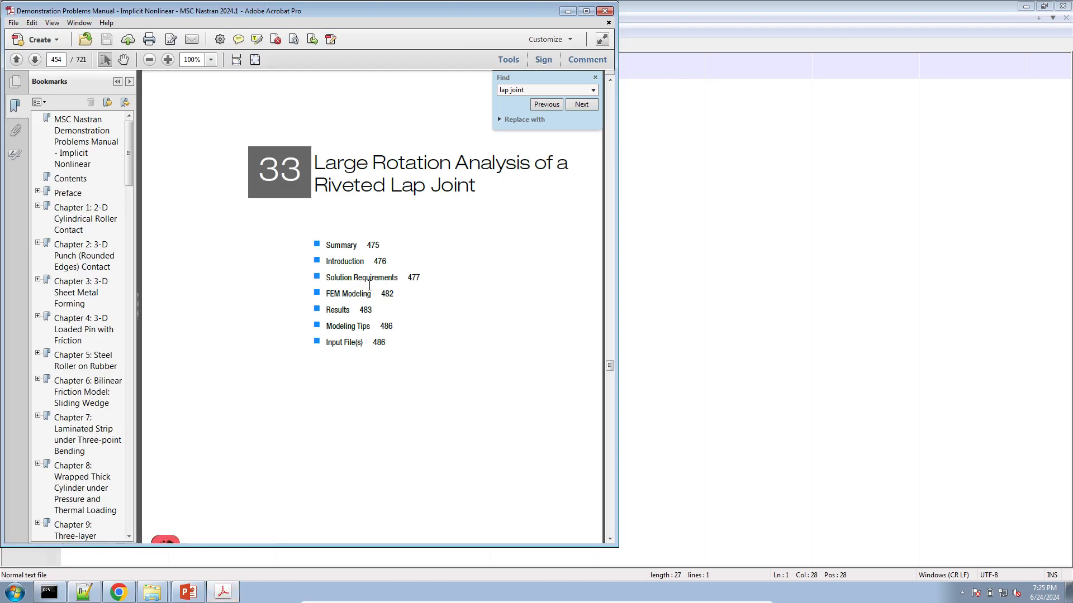
Review the summary of Chapter 33 on the riveted lap joint, examining its geometry, boundary conditions and applied loads
scroll(369, 285, down, 8)
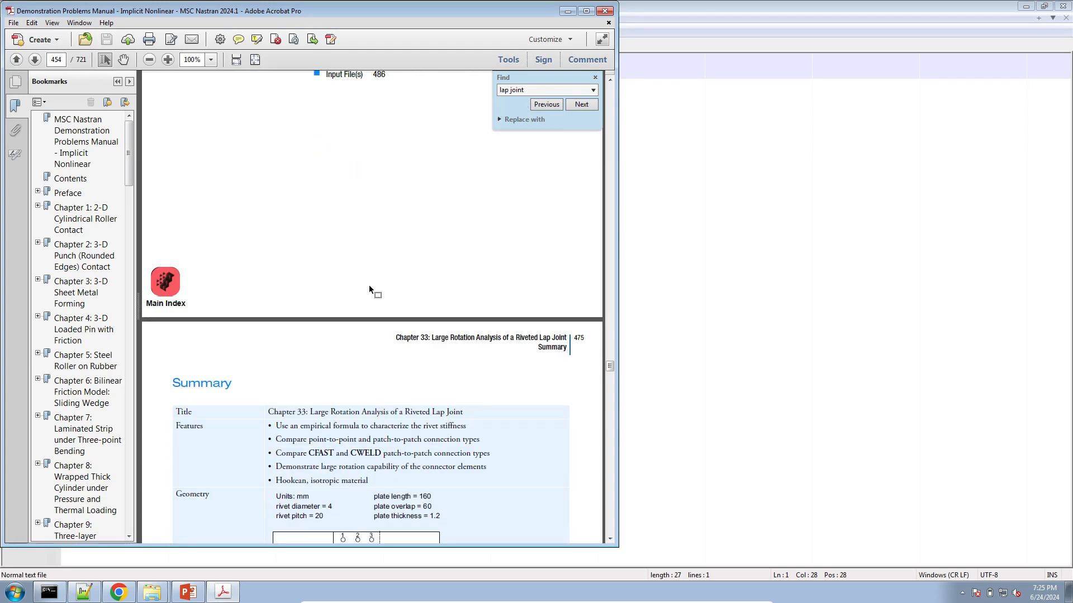
scroll(368, 285, down, 3)
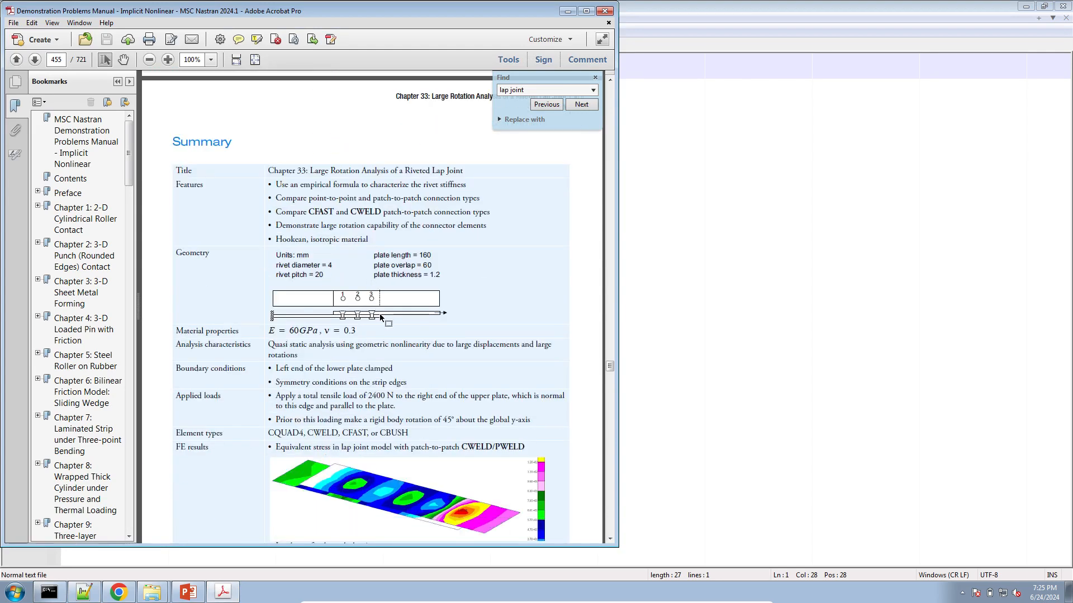
scroll(383, 319, up, 3)
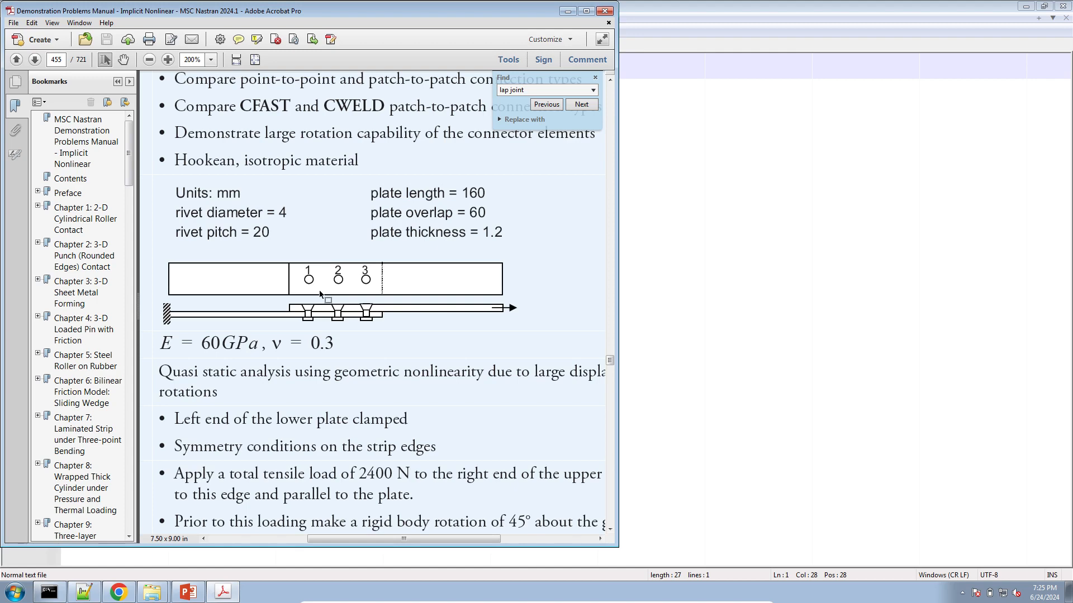
scroll(337, 319, down, 2)
scroll(333, 317, down, 3)
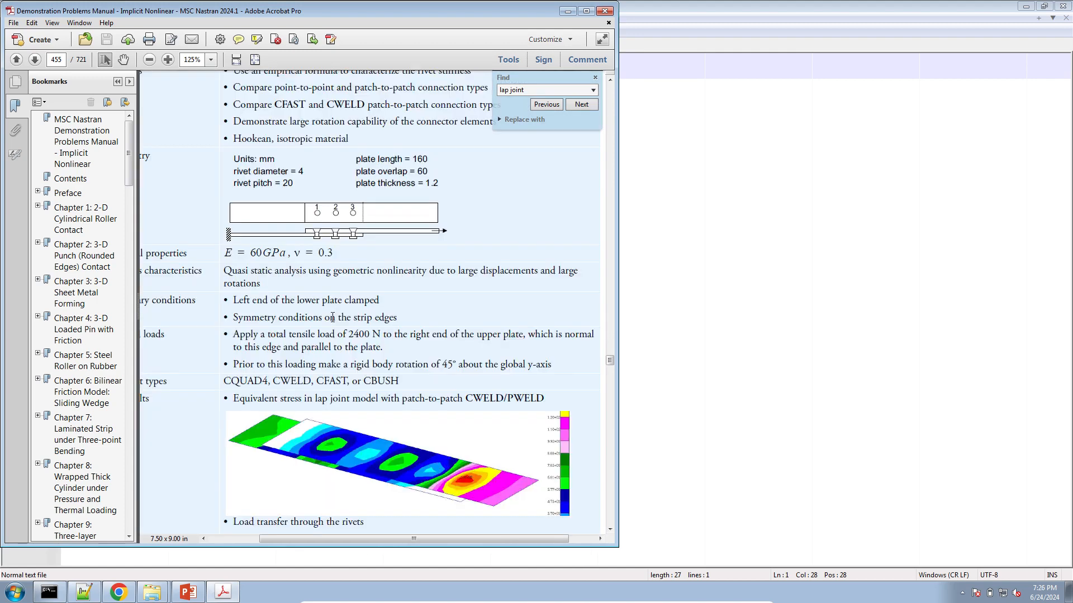
Read through Chapter 33 from the introduction and solution requirements to the equivalent stress plots in the results
scroll(332, 317, down, 12)
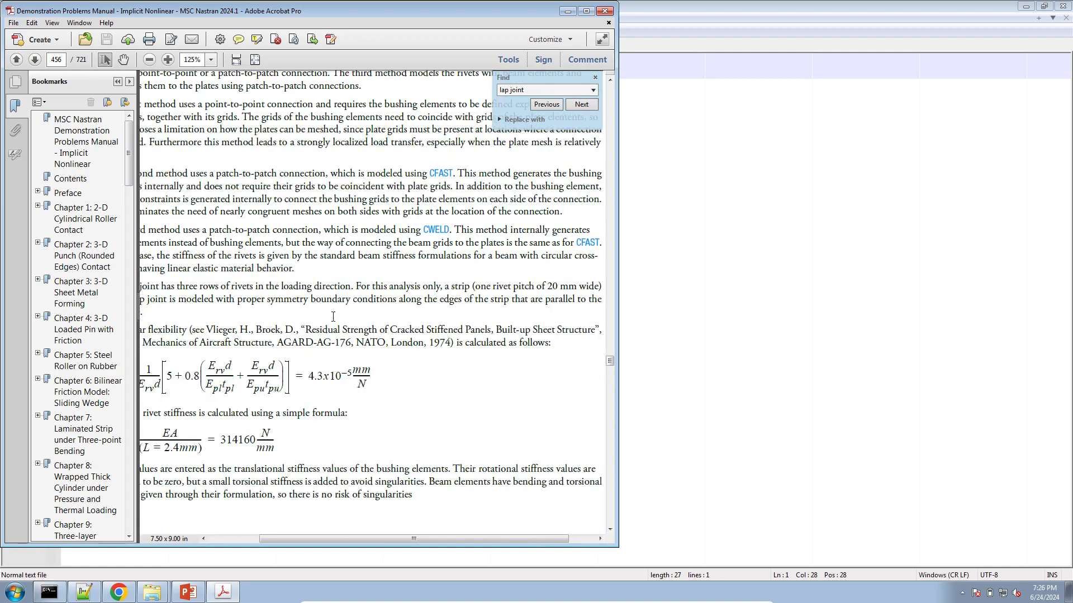
scroll(333, 317, down, 2)
scroll(333, 317, down, 10)
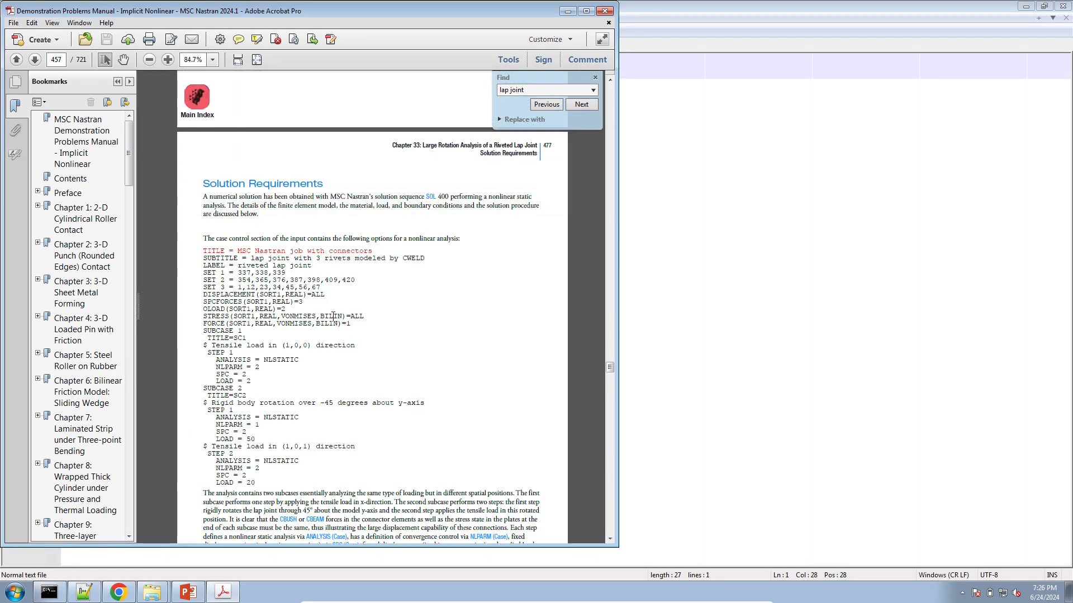
scroll(333, 317, down, 12)
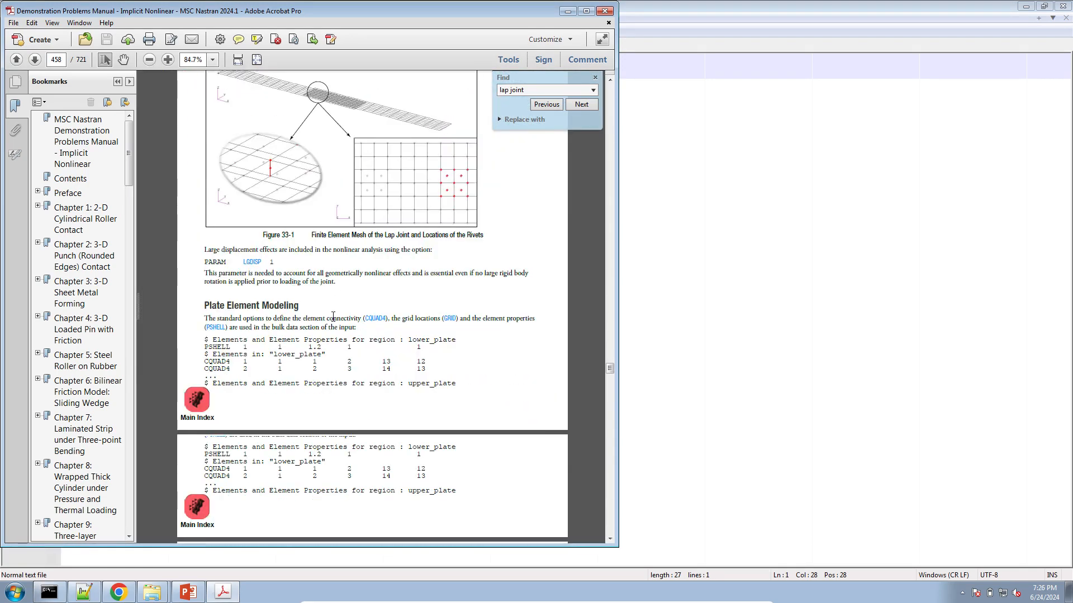
scroll(333, 317, down, 14)
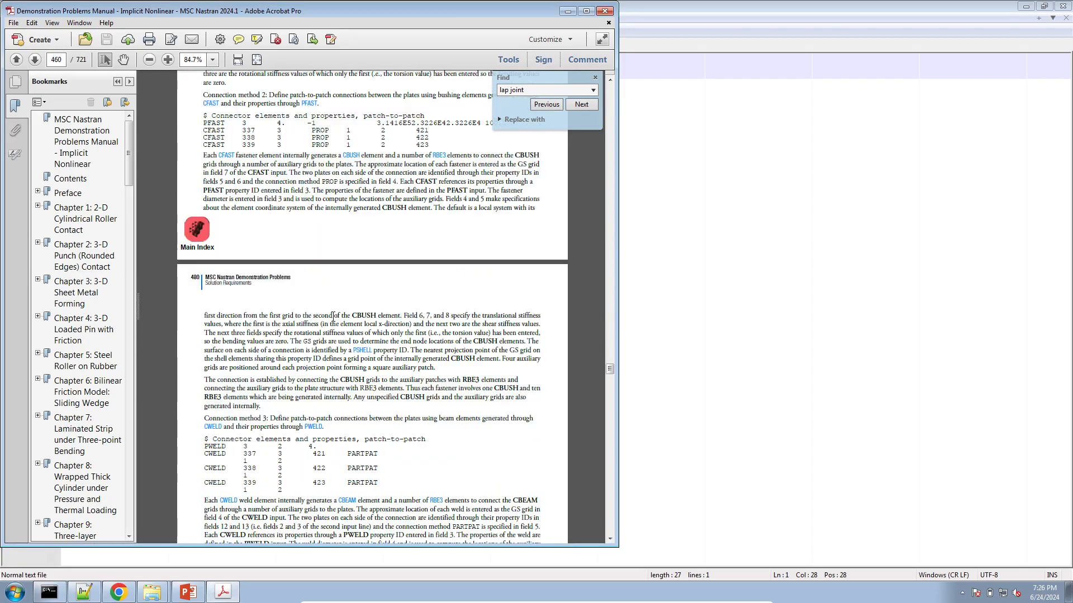
scroll(333, 317, down, 14)
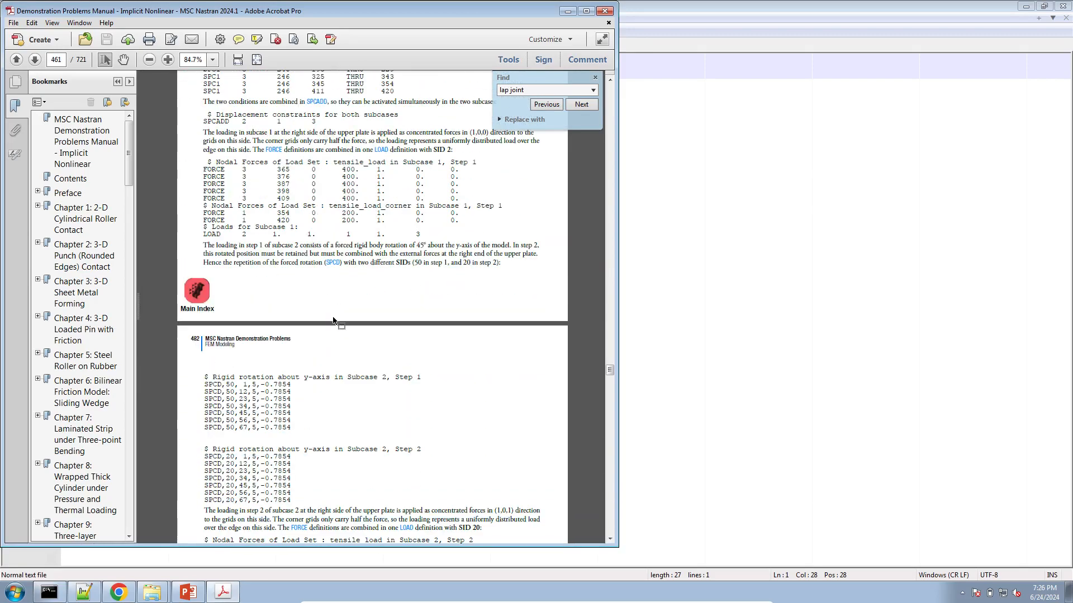
scroll(333, 318, down, 14)
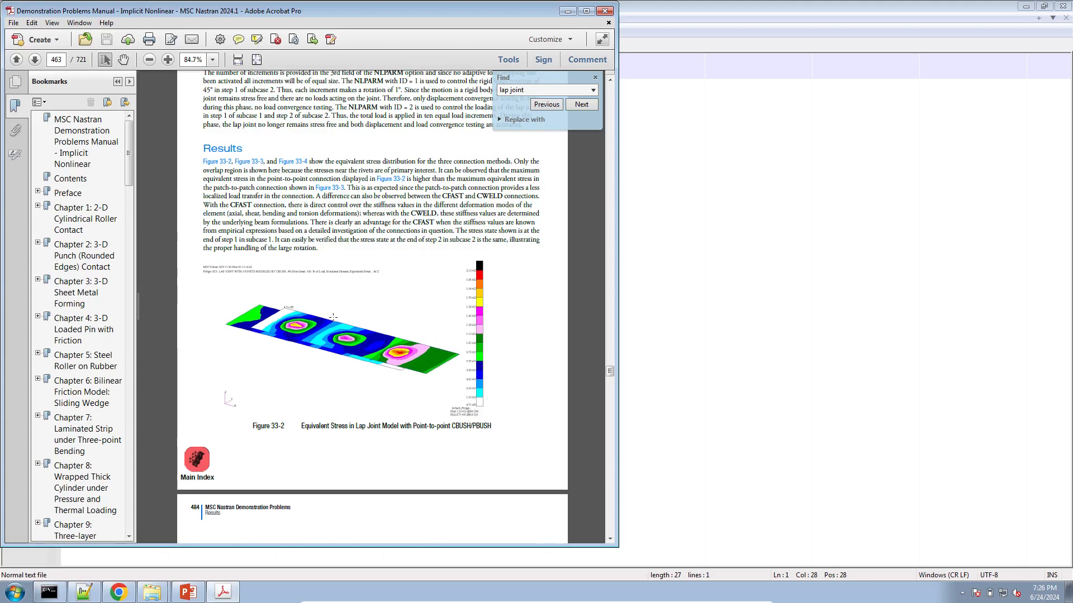
scroll(334, 372, down, 1)
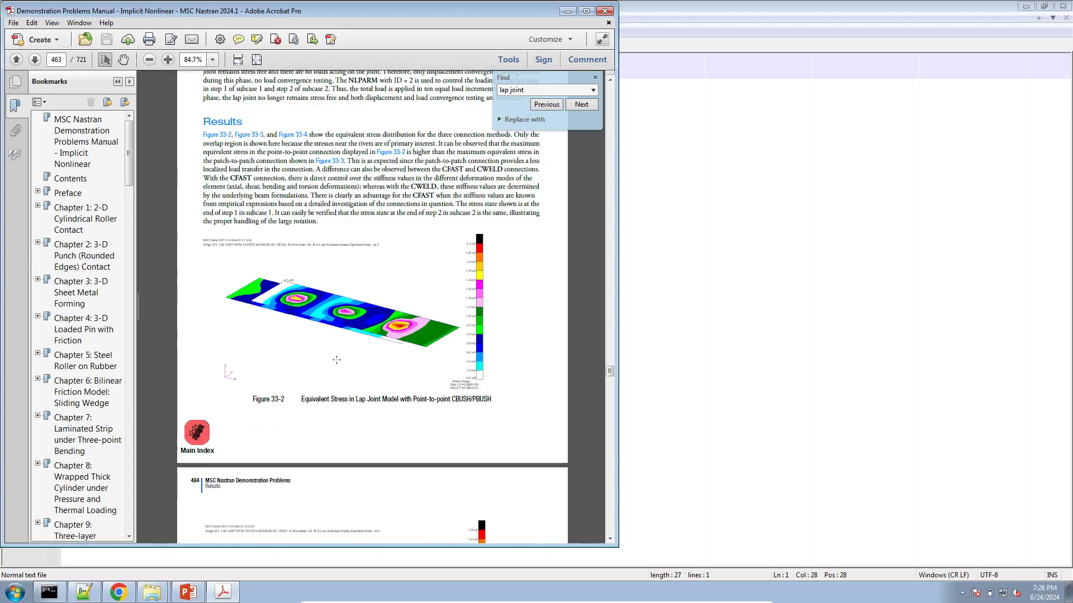
scroll(337, 356, down, 15)
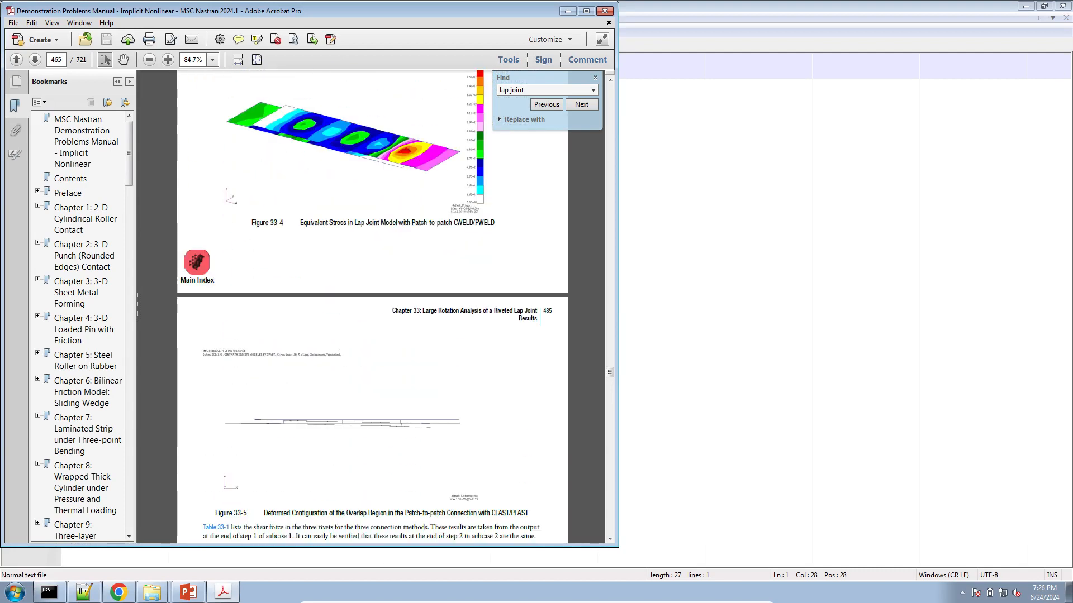
Examine the deformed configuration in Figure 33-5 and the CBUSH, CFAST and CWELD rivet shear forces in Table 33-1
scroll(421, 237, up, 1)
scroll(421, 237, up, 3)
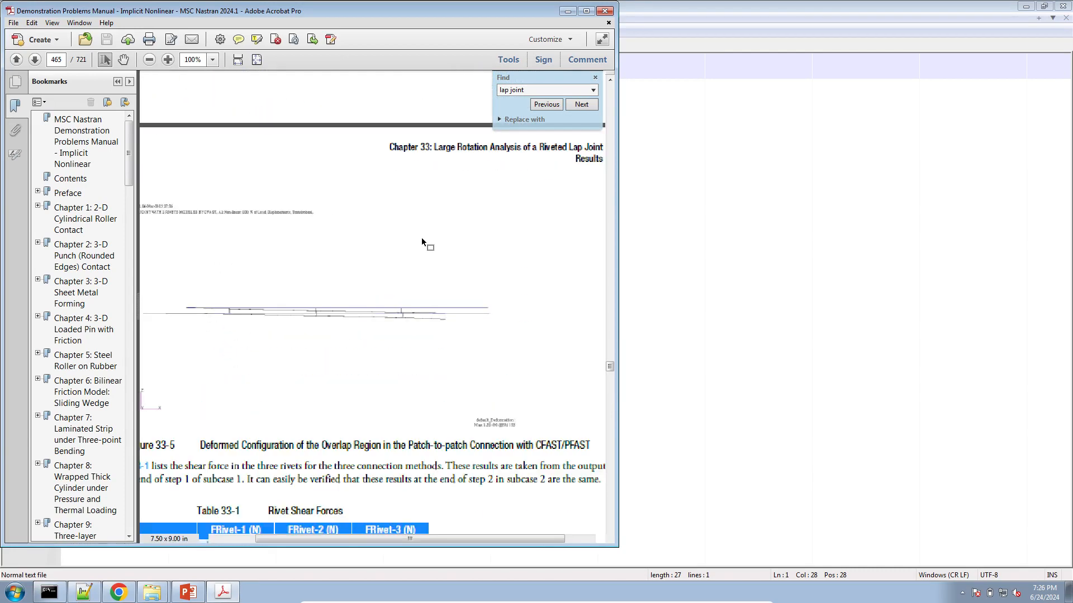
drag(386, 547, 384, 543)
drag(386, 537, 358, 538)
scroll(374, 524, down, 1)
scroll(373, 524, down, 2)
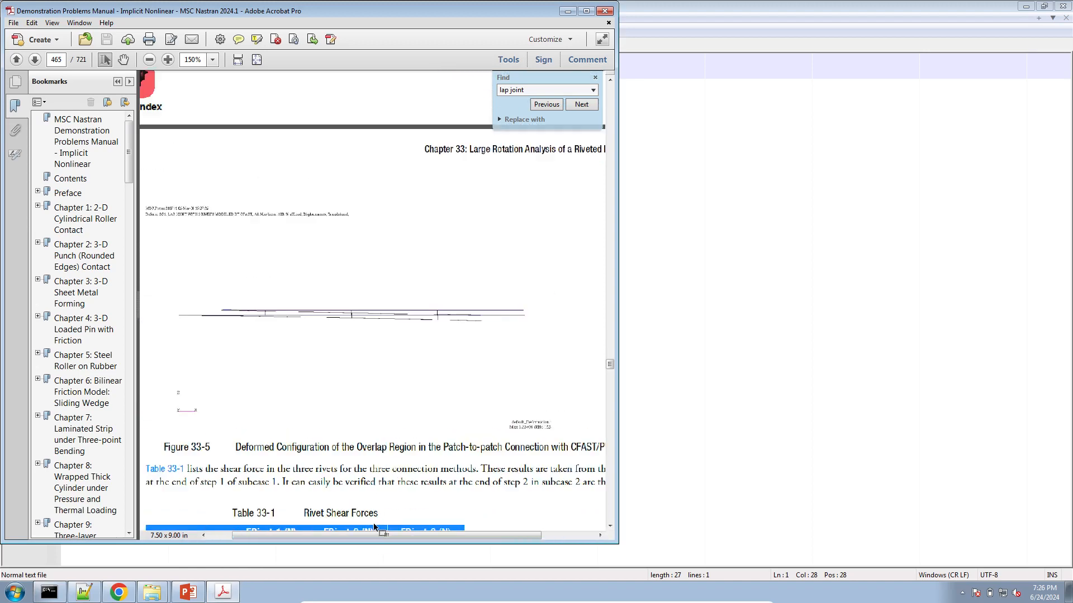
scroll(313, 504, down, 4)
scroll(313, 504, up, 2)
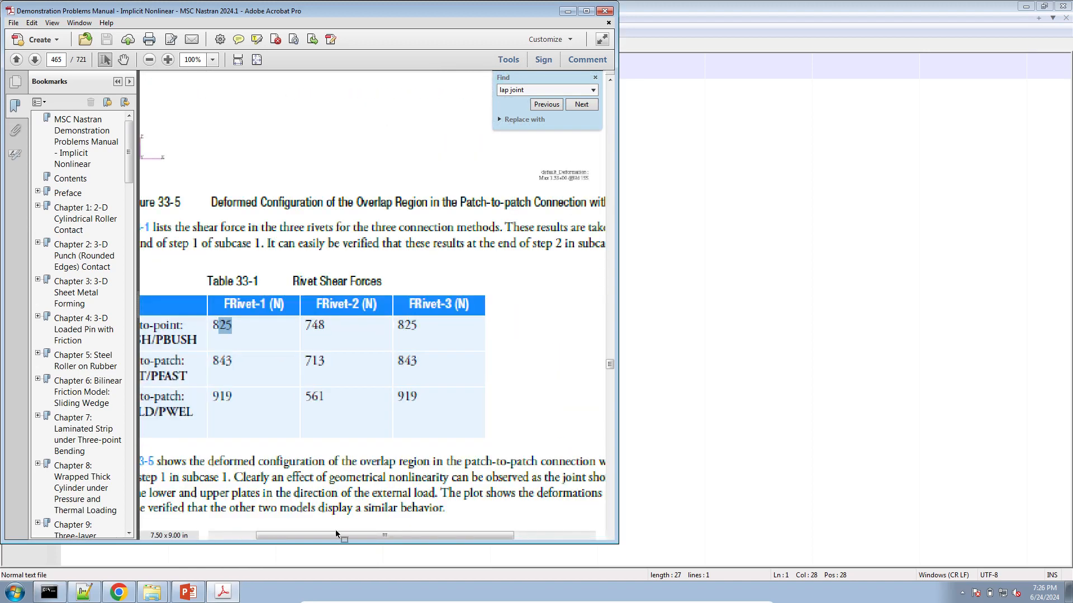
drag(419, 541, 377, 542)
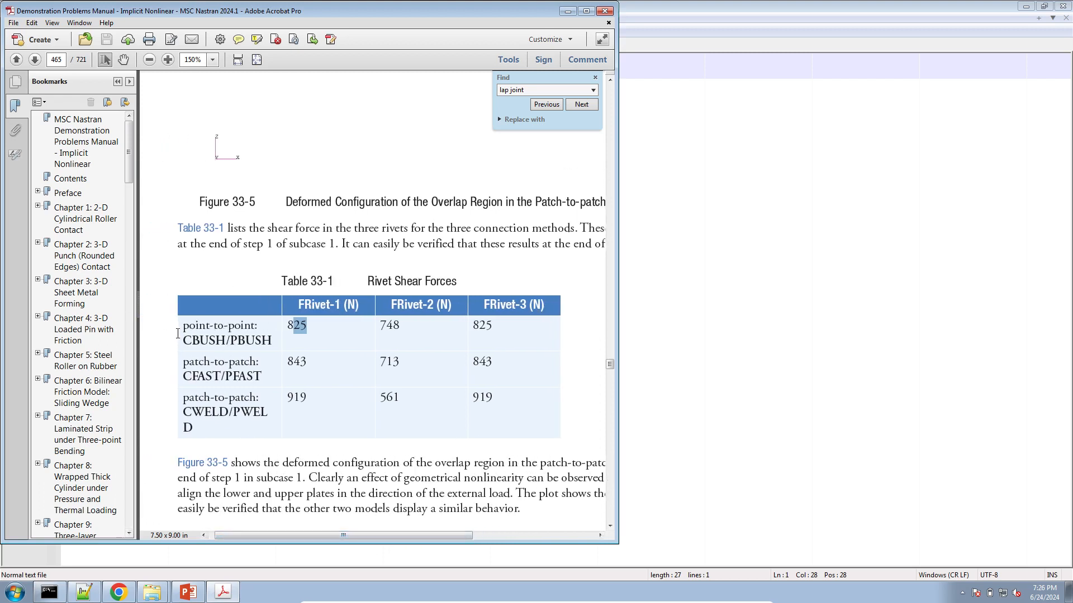
drag(182, 340, 309, 327)
click(458, 338)
scroll(459, 339, down, 3)
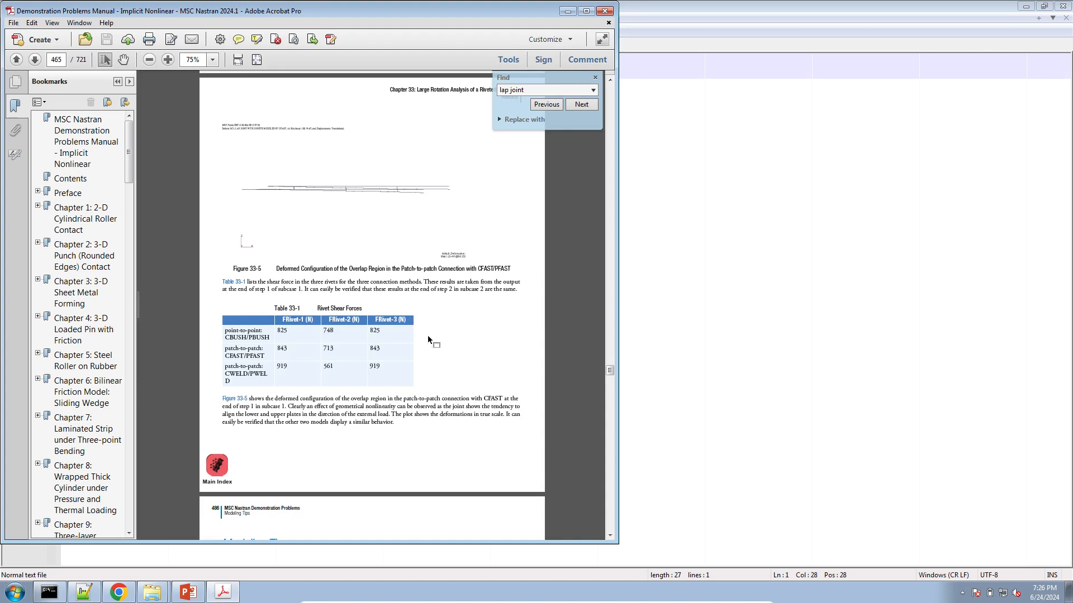
Show the manual's title page, then go to Chapter 33: Large Rotation Analysis of a Riveted Lap Joint through the bookmarks
click(75, 158)
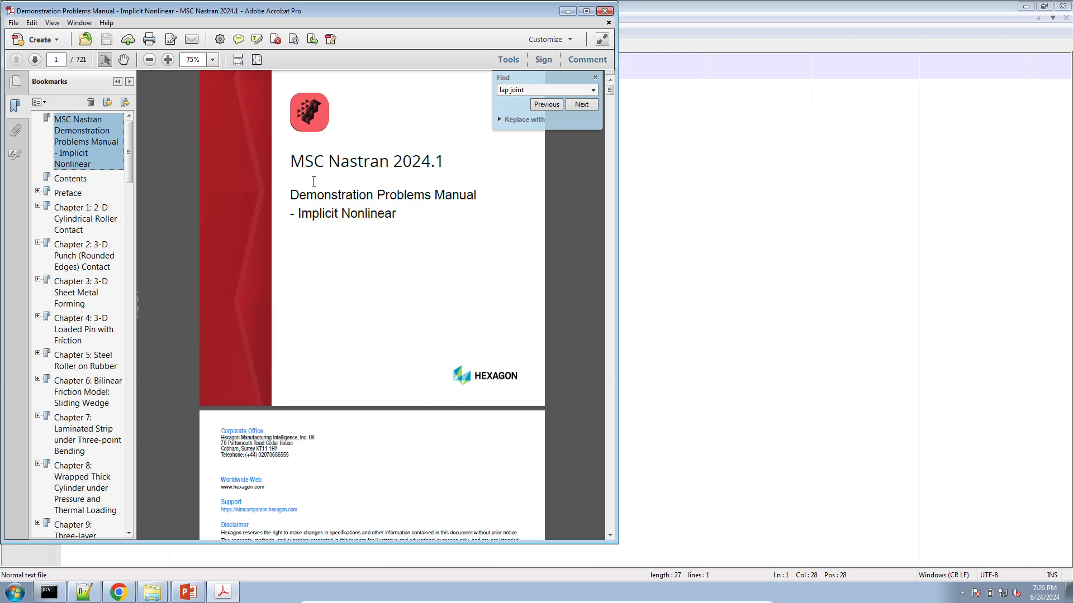
scroll(88, 342, down, 15)
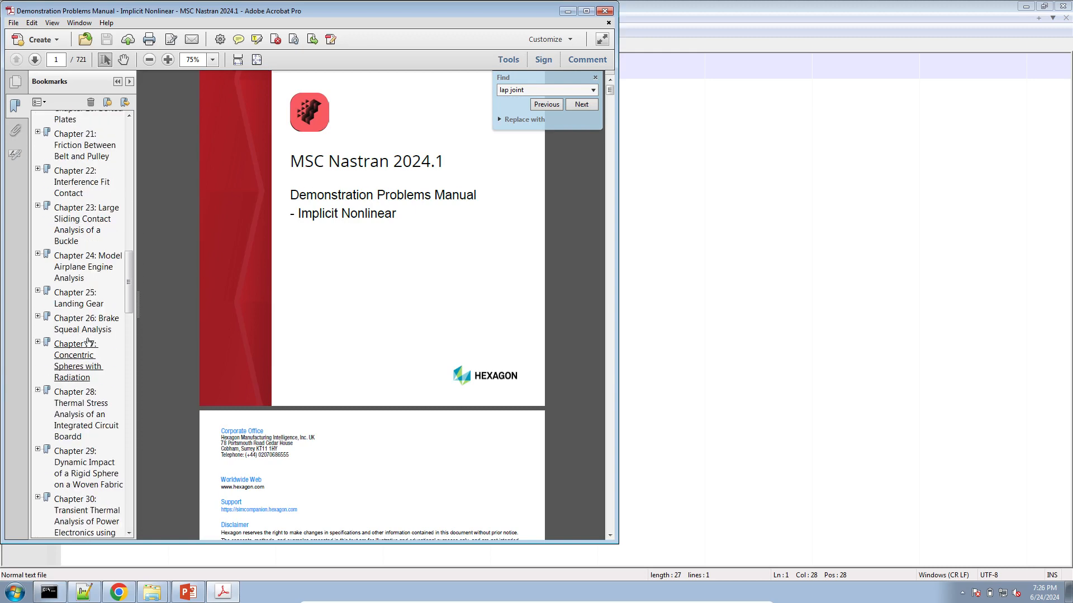
scroll(88, 342, down, 5)
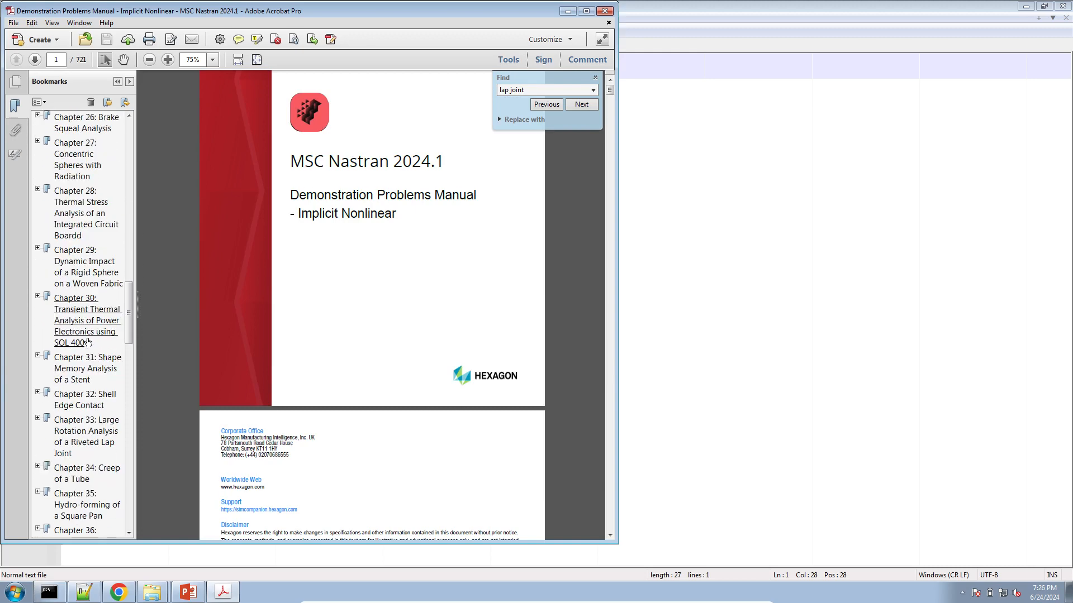
click(99, 420)
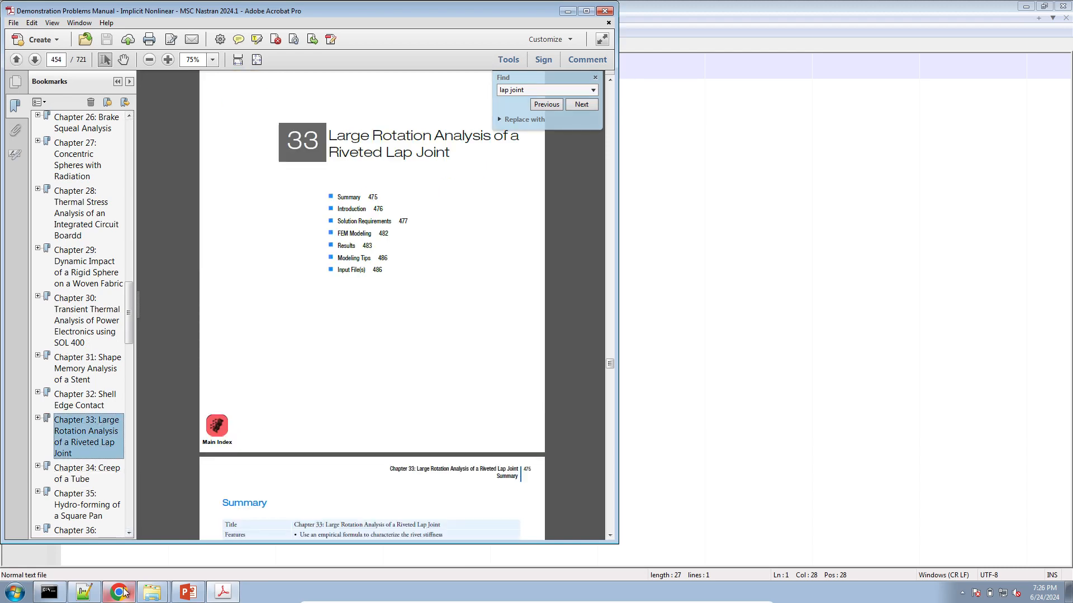
Switch to Chrome, close the Viewer page despite unsaved changes, and open the SOL 200 Web App home page in a new tab
click(123, 591)
mouse_move(572, 307)
mouse_down()
mouse_move(554, 294)
mouse_move(577, 295)
mouse_up()
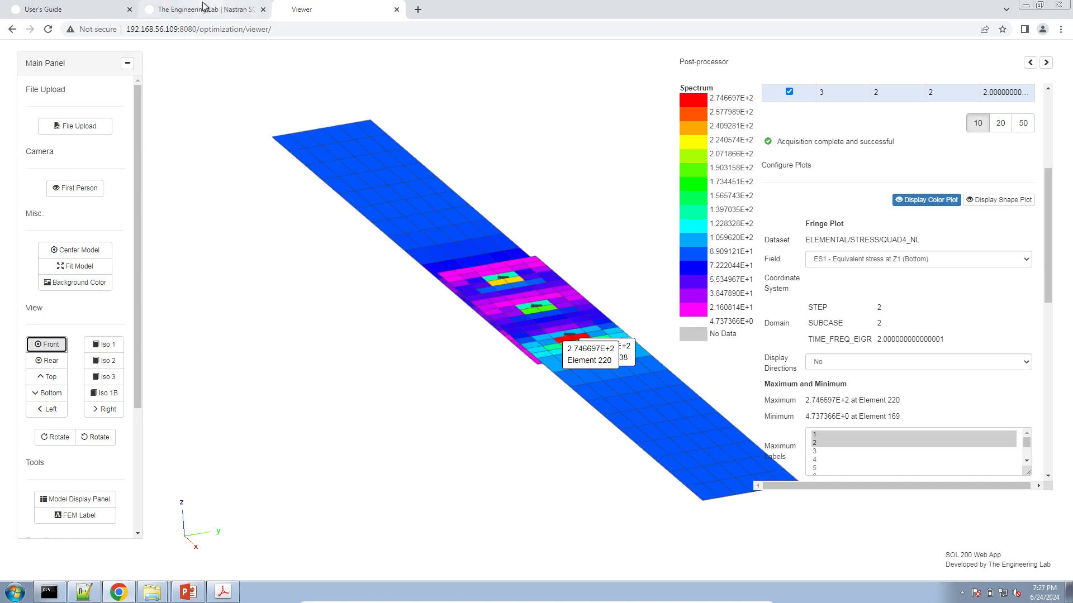
click(398, 10)
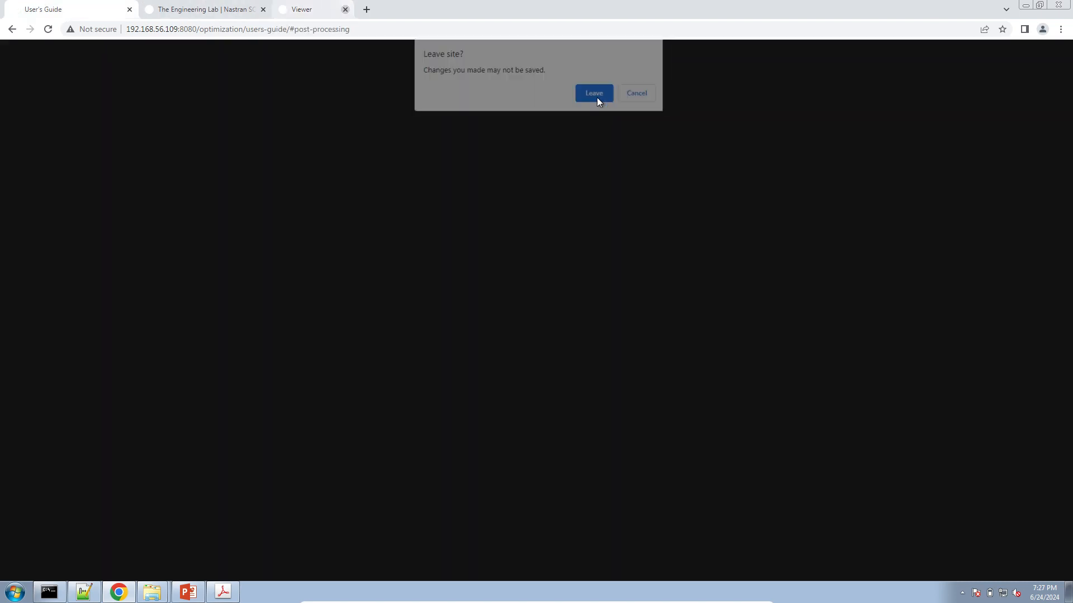
click(596, 96)
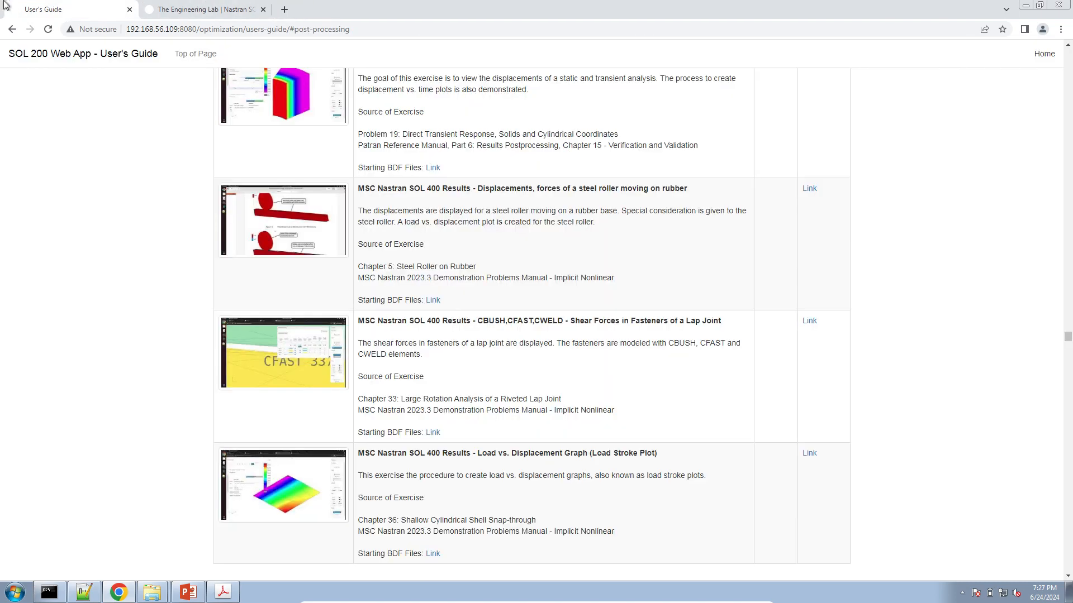
middle_click(1044, 54)
click(246, 8)
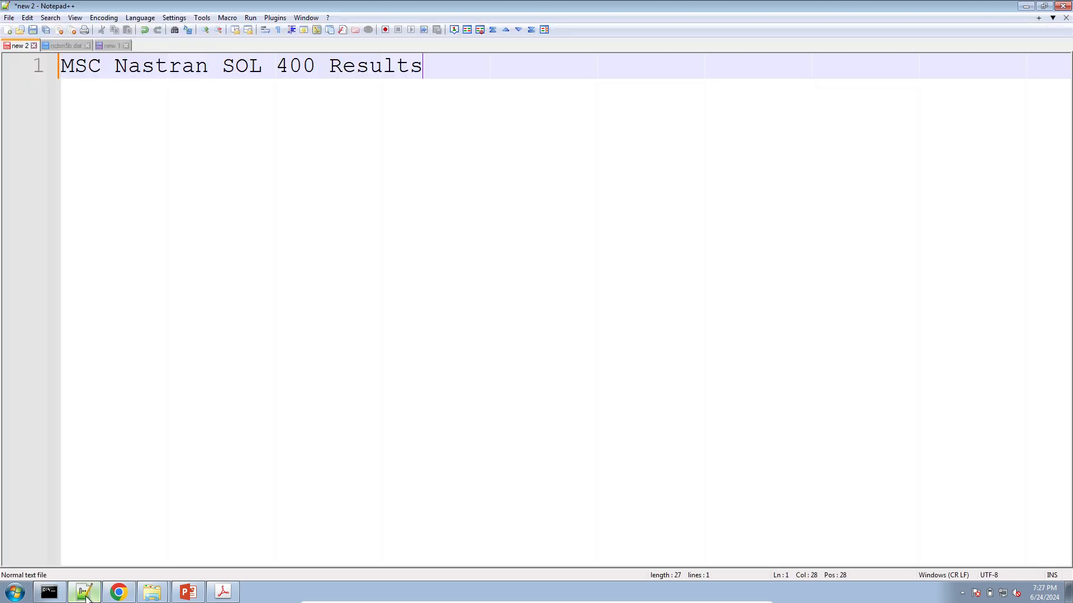
Switch to the PowerPoint workshop presentation and show the Before Starting slide 2 as a full-screen slide show
click(87, 597)
click(190, 593)
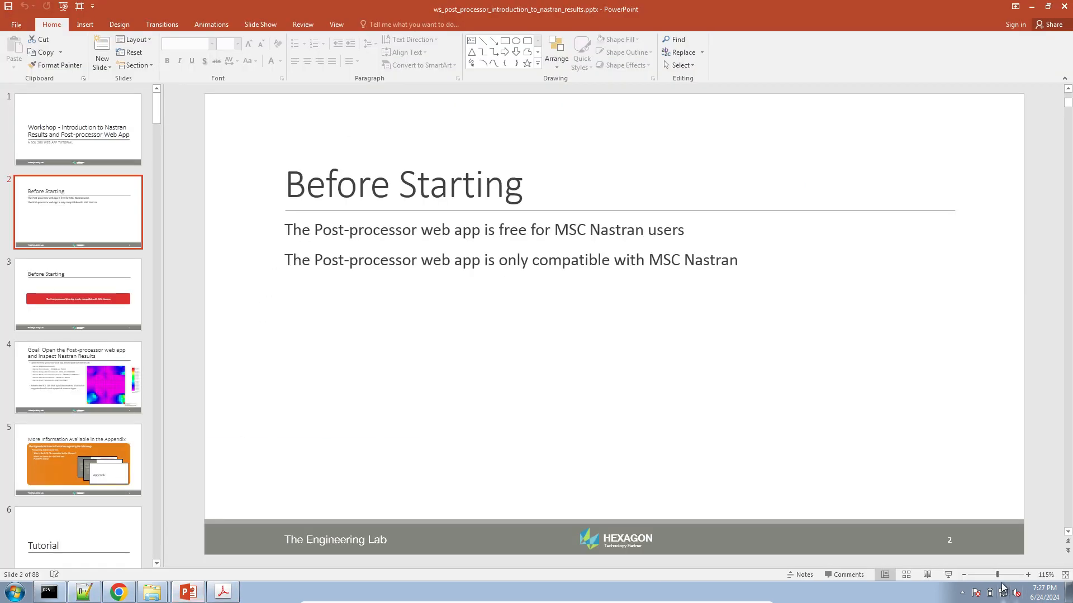
click(947, 579)
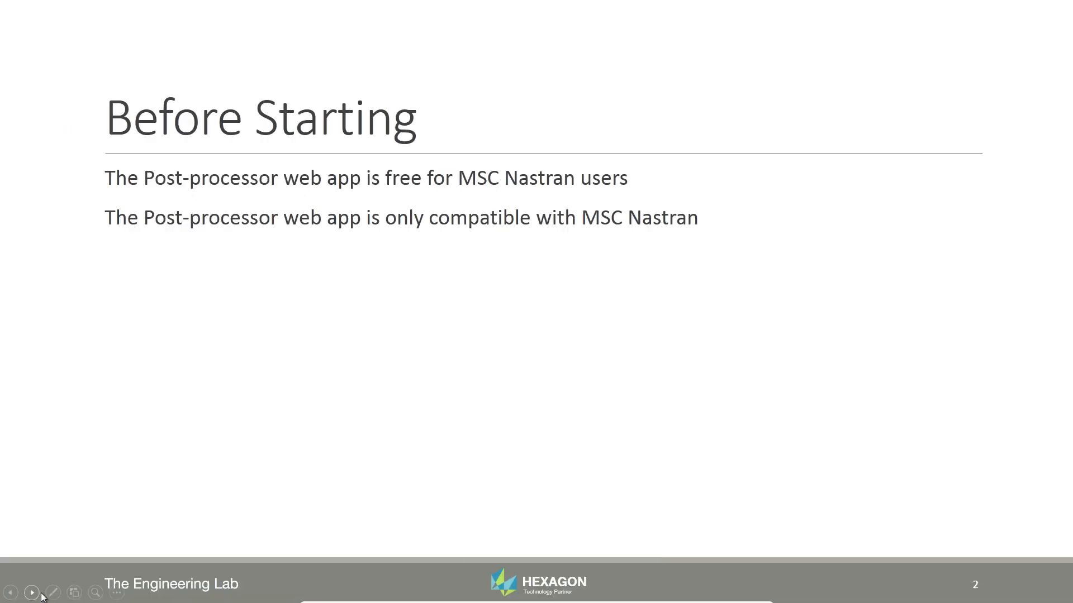
click(32, 593)
click(10, 592)
Underline the slide's statements on free use and MSC Nastran compatibility with the red pen, then end the show and discard the ink
click(55, 592)
click(66, 507)
drag(390, 193, 623, 191)
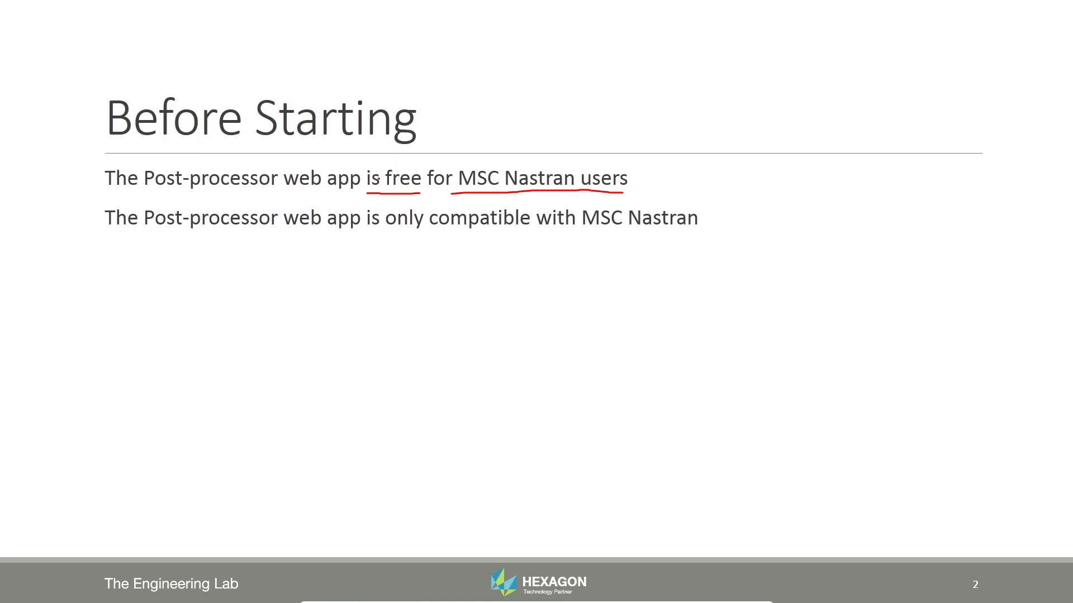
drag(156, 198, 401, 194)
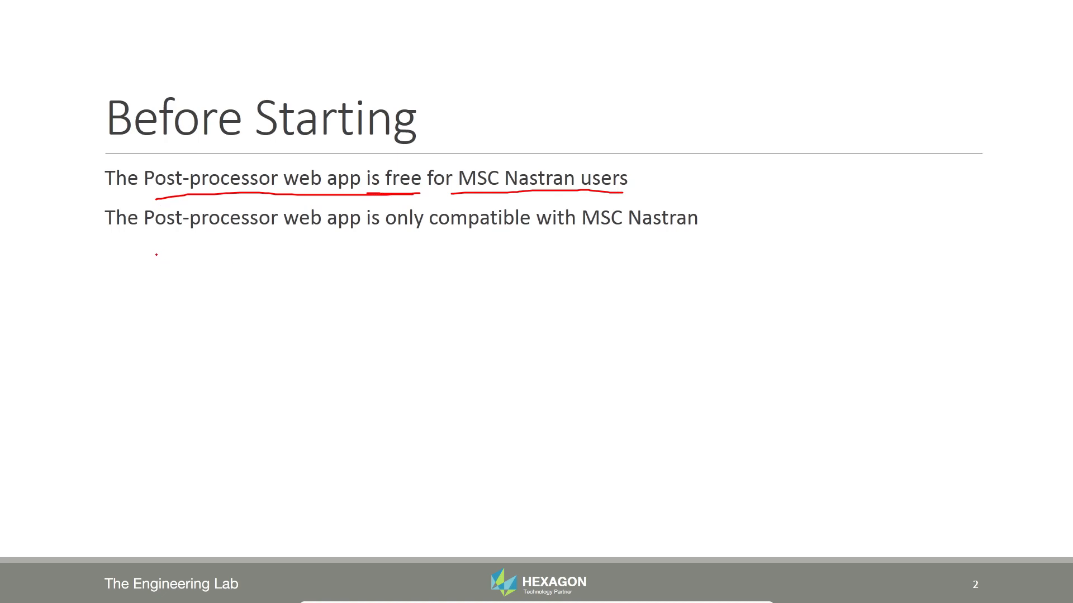
drag(150, 256, 702, 261)
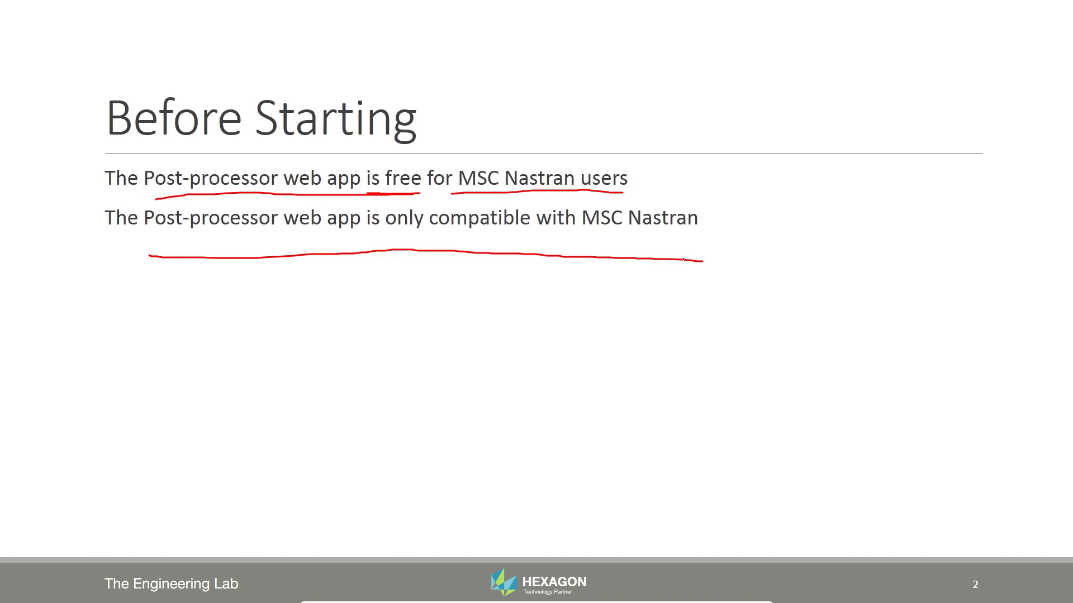
key(Escape)
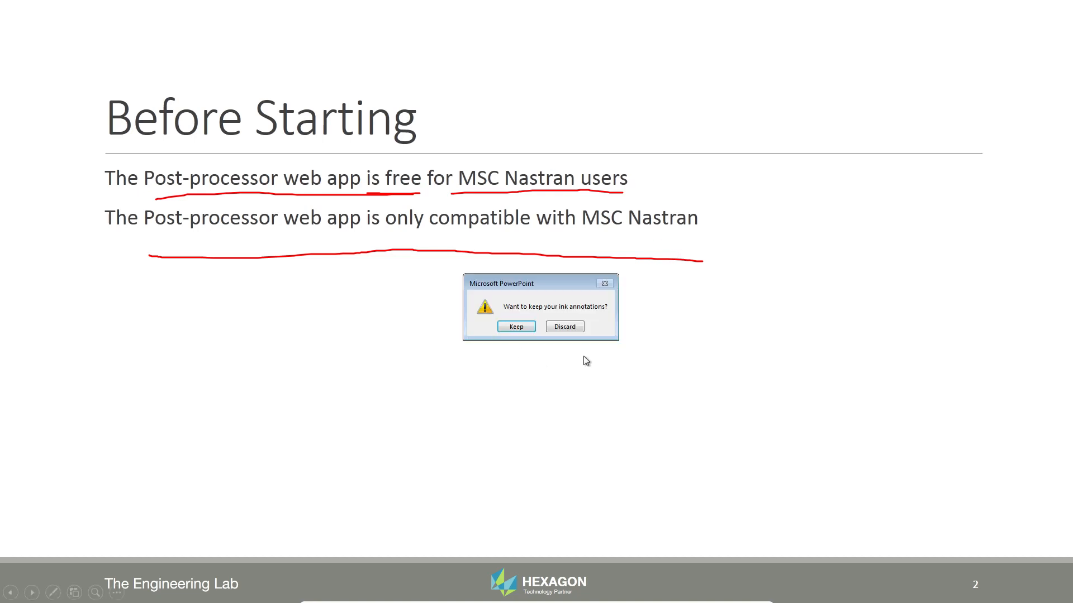
click(580, 336)
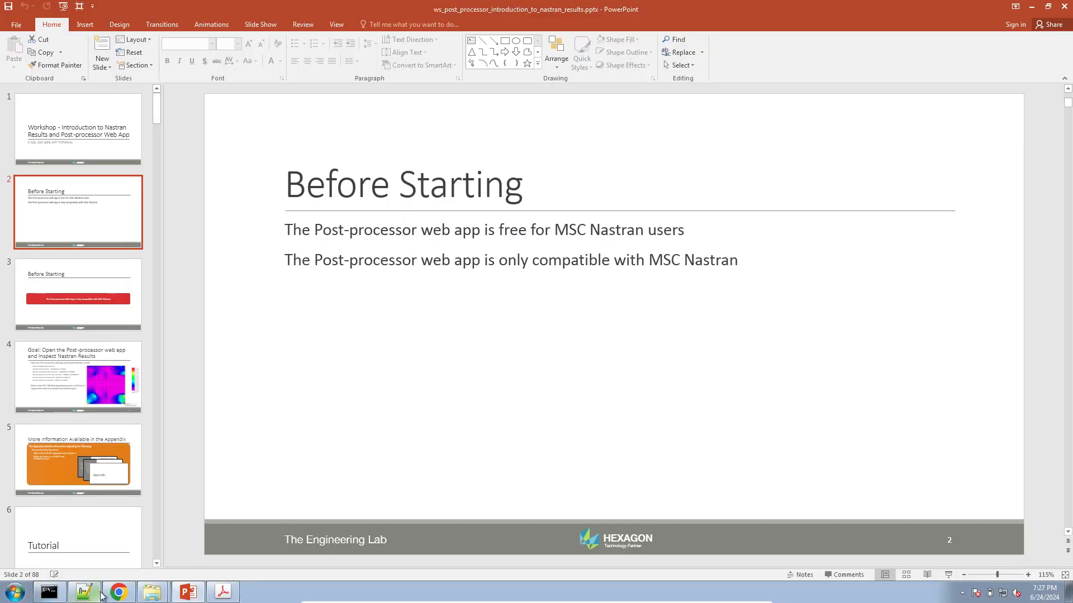
Switch back to Chrome, view The Engineering Lab website's download page options, and return to the SOL 200 Web App home page
click(118, 592)
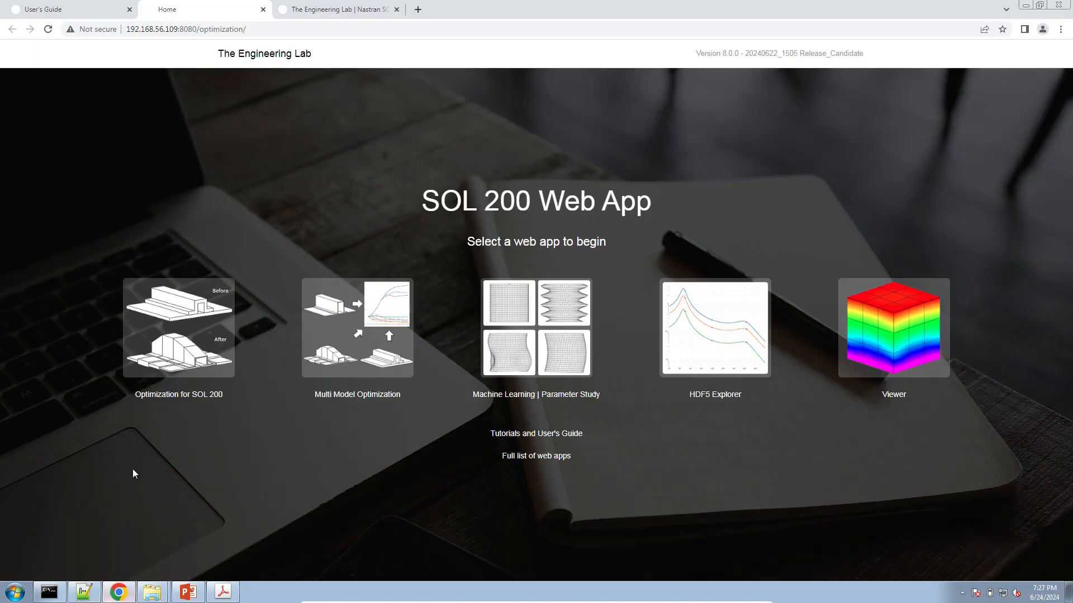
click(296, 10)
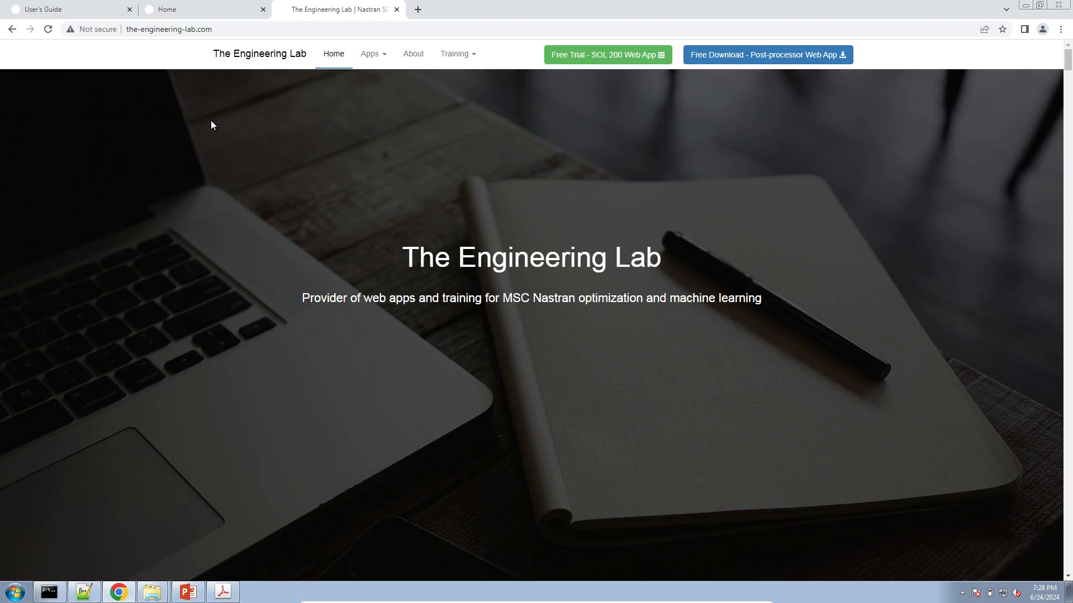
click(184, 12)
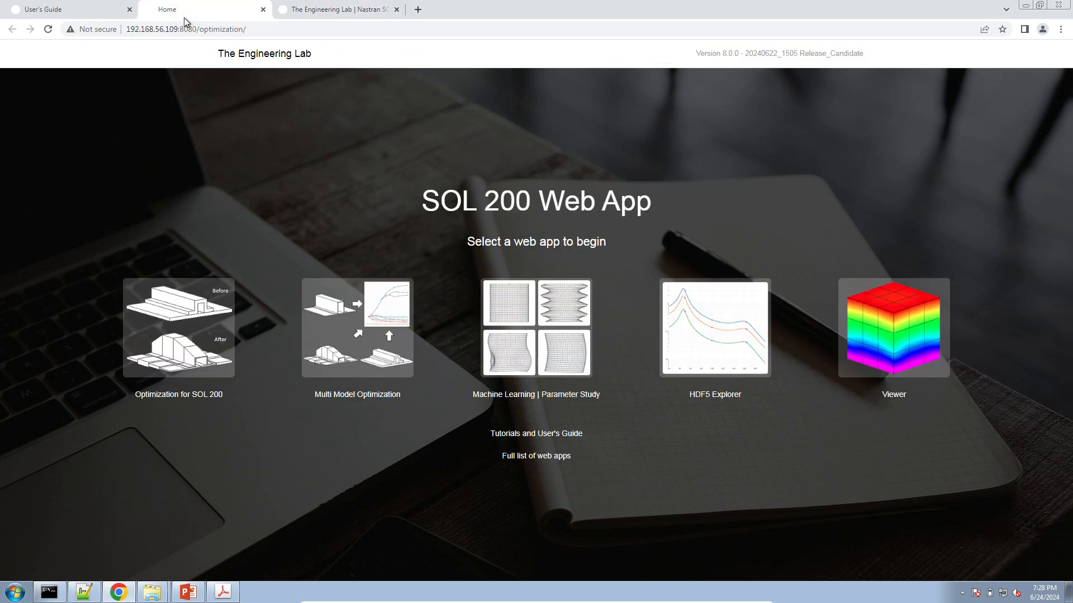
Close the User's Guide page, check the Downloads folder in File Explorer, and return to the SOL 200 Web App home page
click(130, 9)
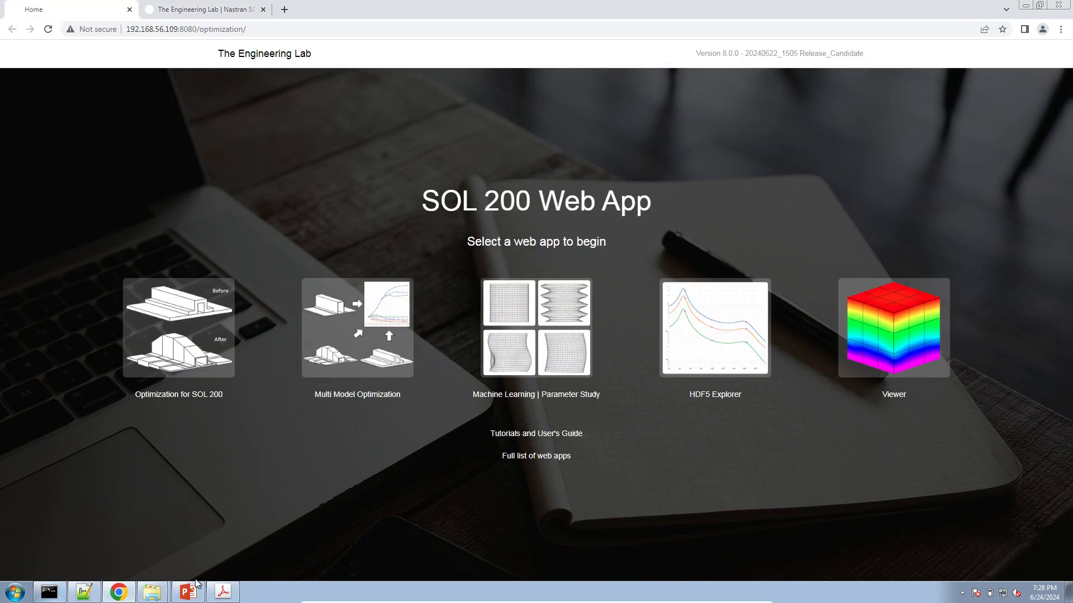
click(152, 592)
click(156, 556)
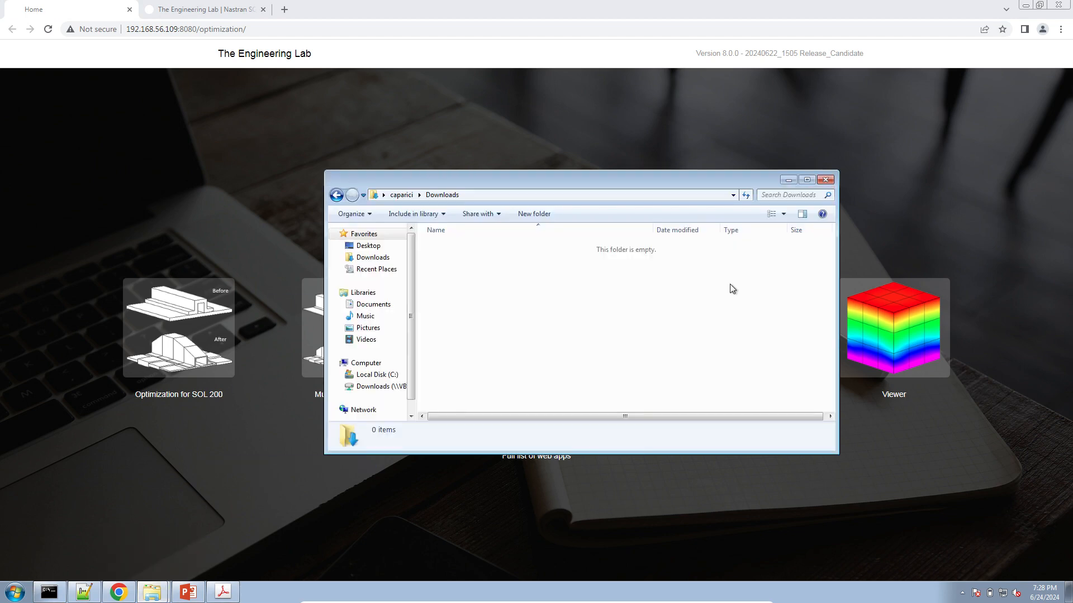
click(714, 136)
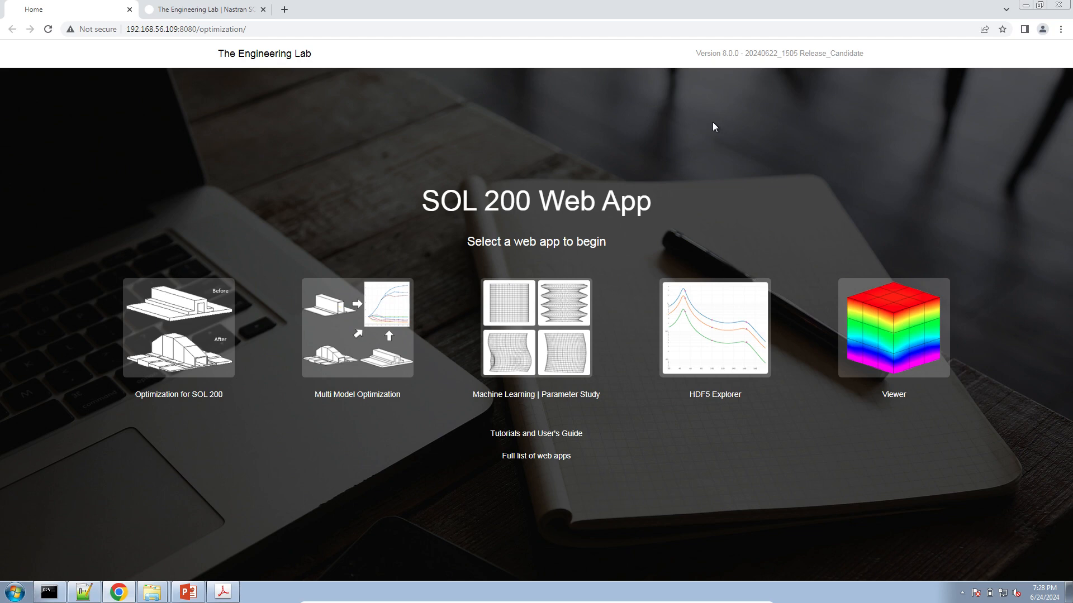
Open the Tutorials and User's Guide in a new tab and jump to its Post-processor Tutorials section
middle_click(576, 435)
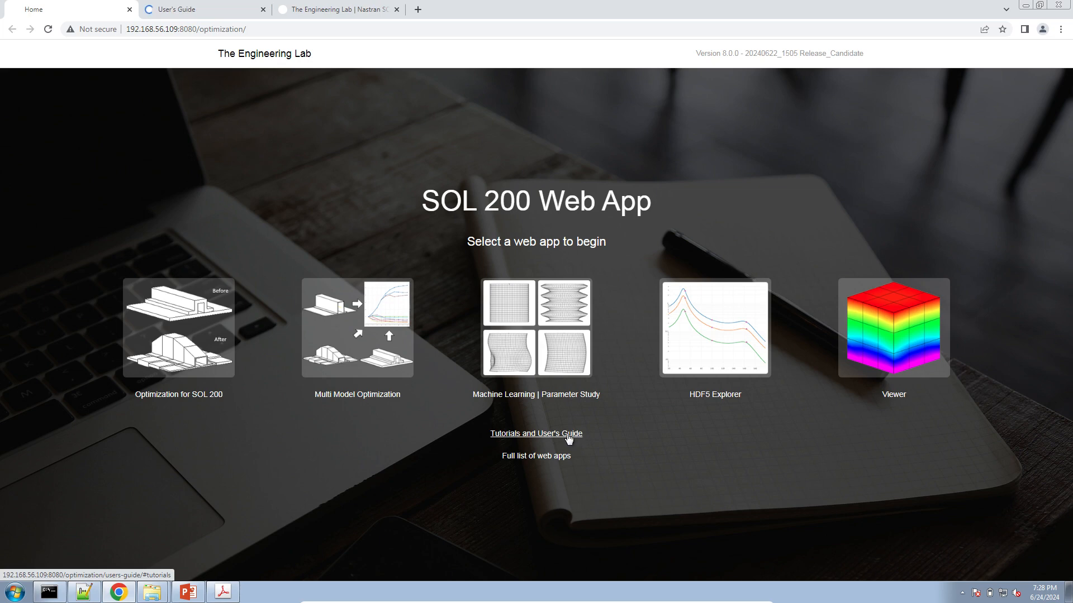
click(219, 8)
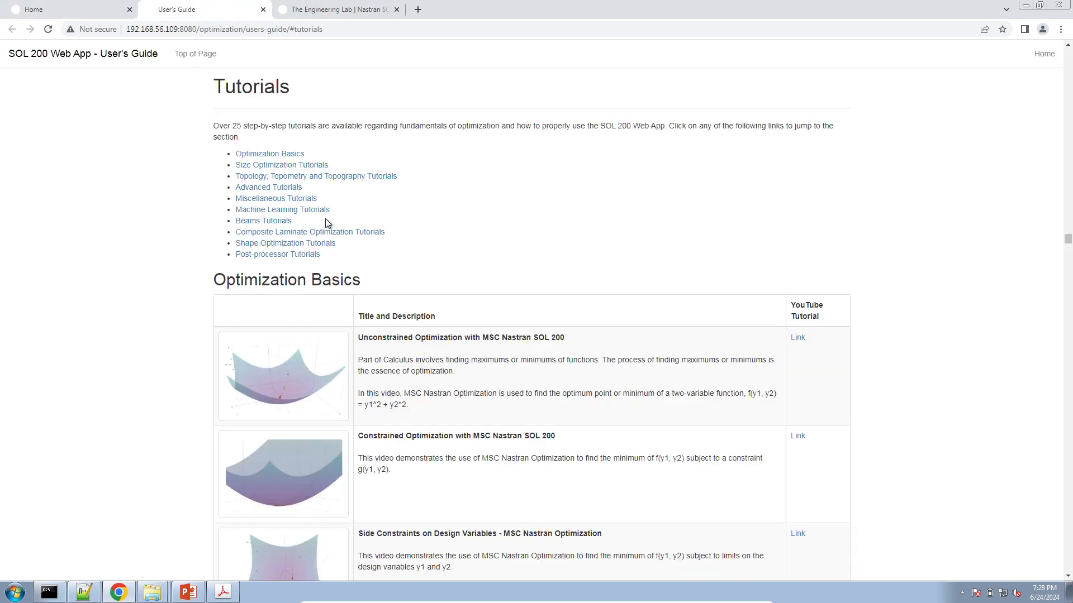
click(315, 255)
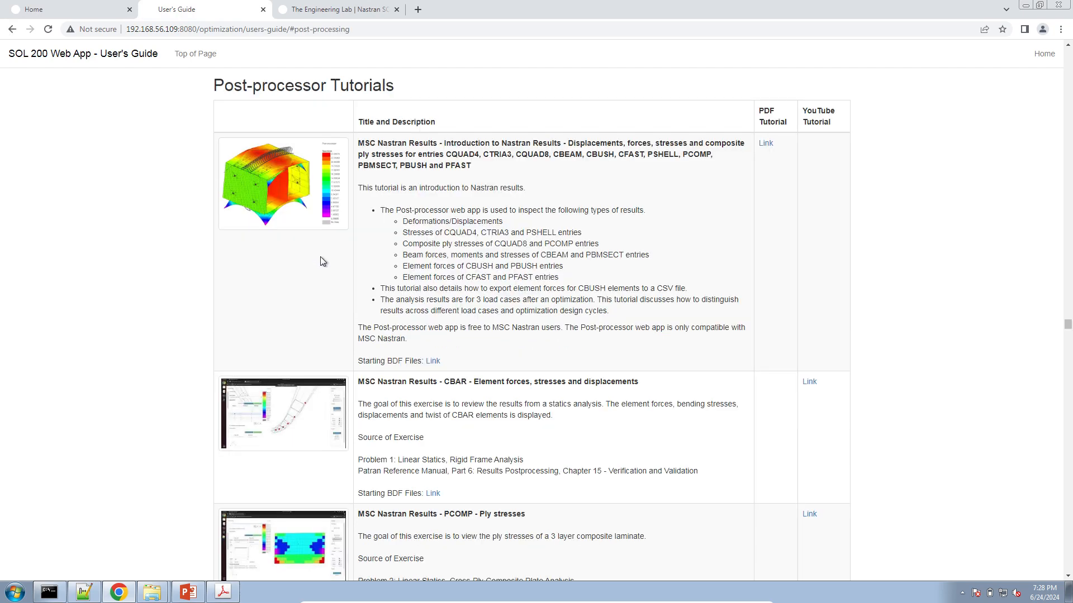
Find the SOL 400 tutorial on shear forces in fasteners of a lap joint and download its starting BDF files
scroll(536, 322, down, 1)
scroll(535, 322, down, 20)
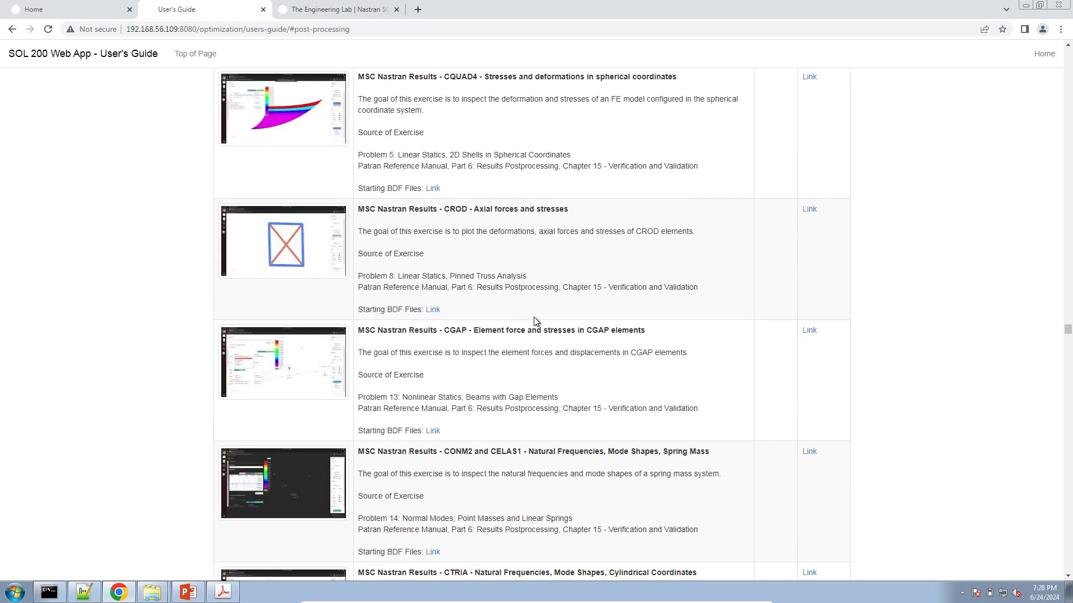
scroll(535, 322, down, 5)
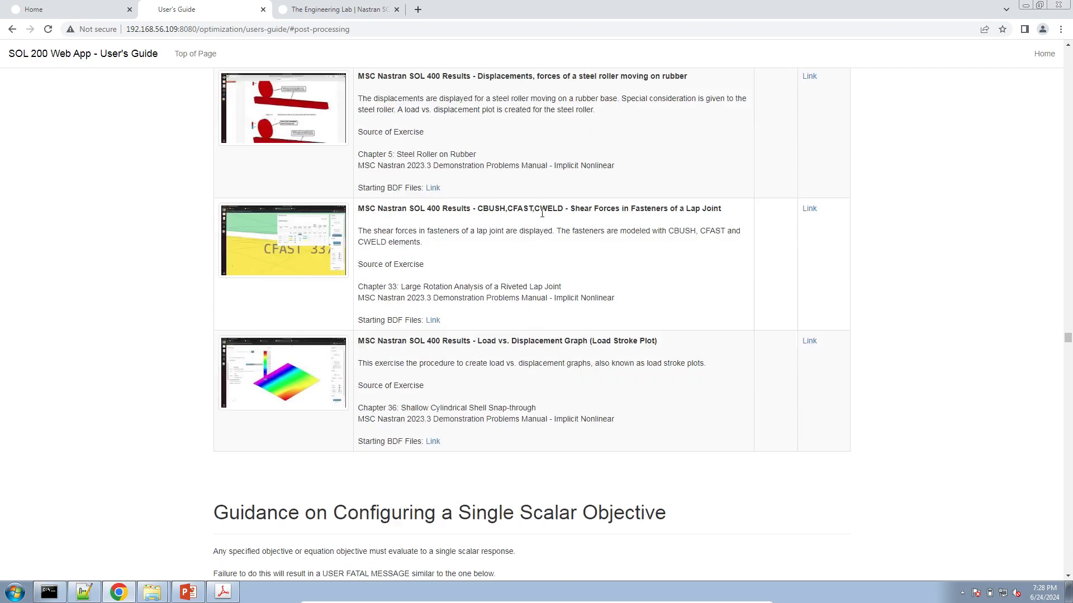
drag(568, 209, 669, 208)
click(631, 227)
click(433, 322)
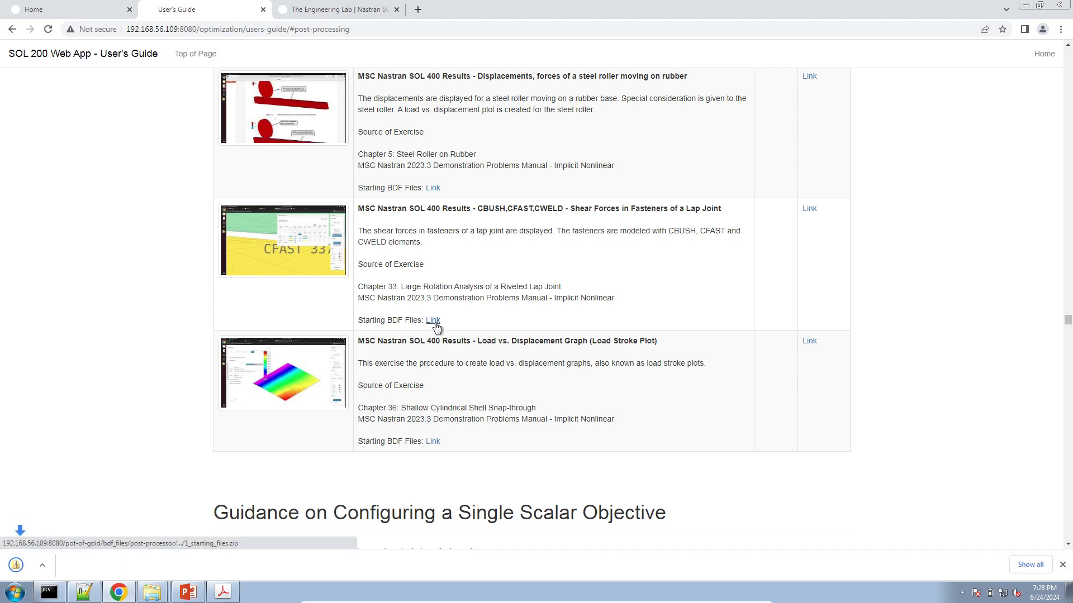
Extract 1_starting_files.zip in the Downloads folder to a folder of the same name
click(115, 565)
click(146, 558)
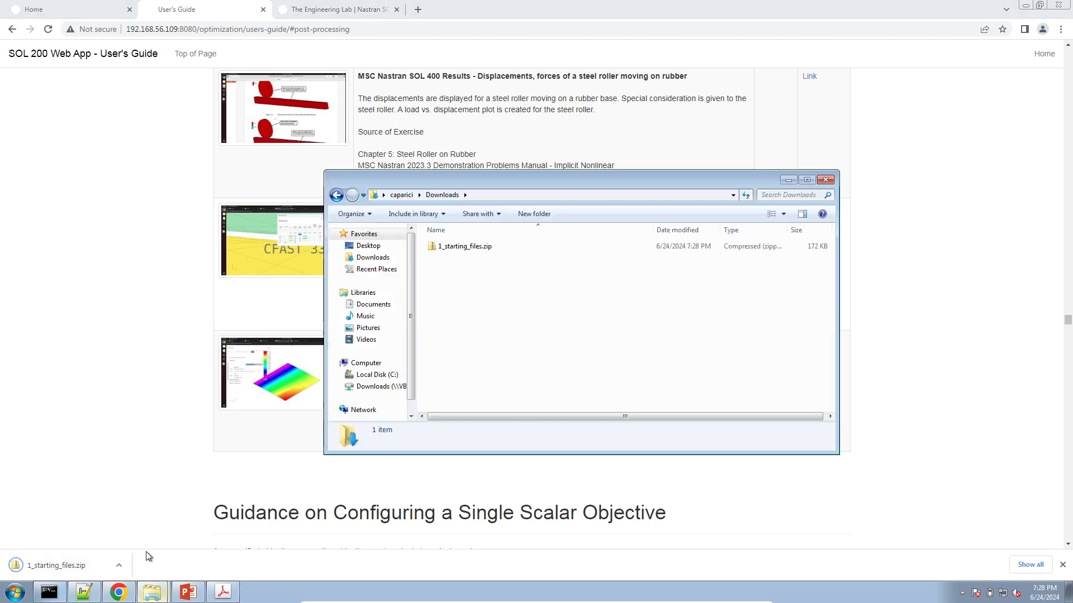
right_click(433, 250)
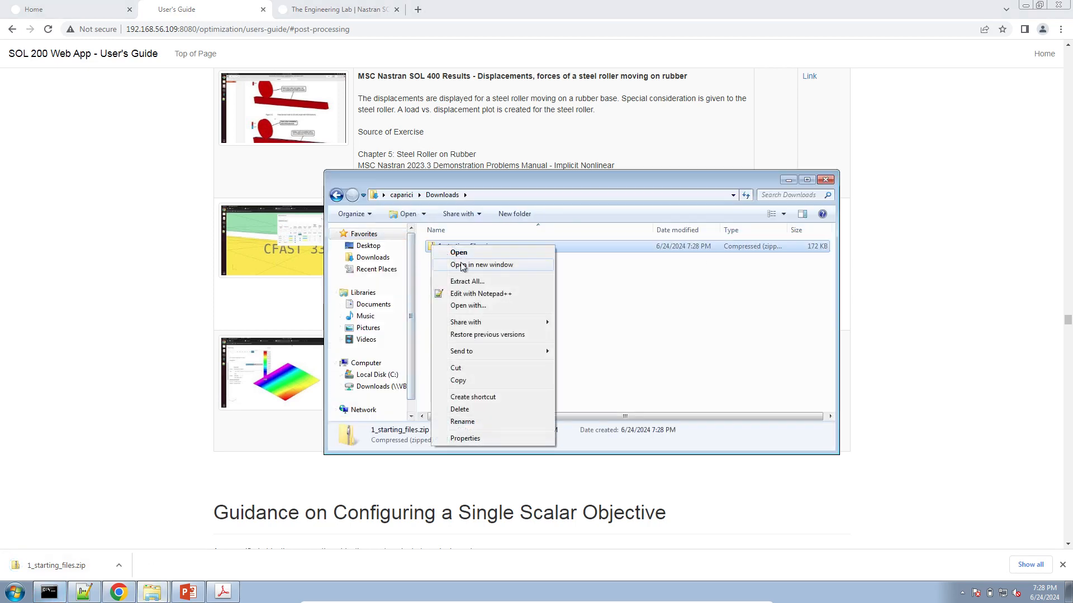
click(467, 277)
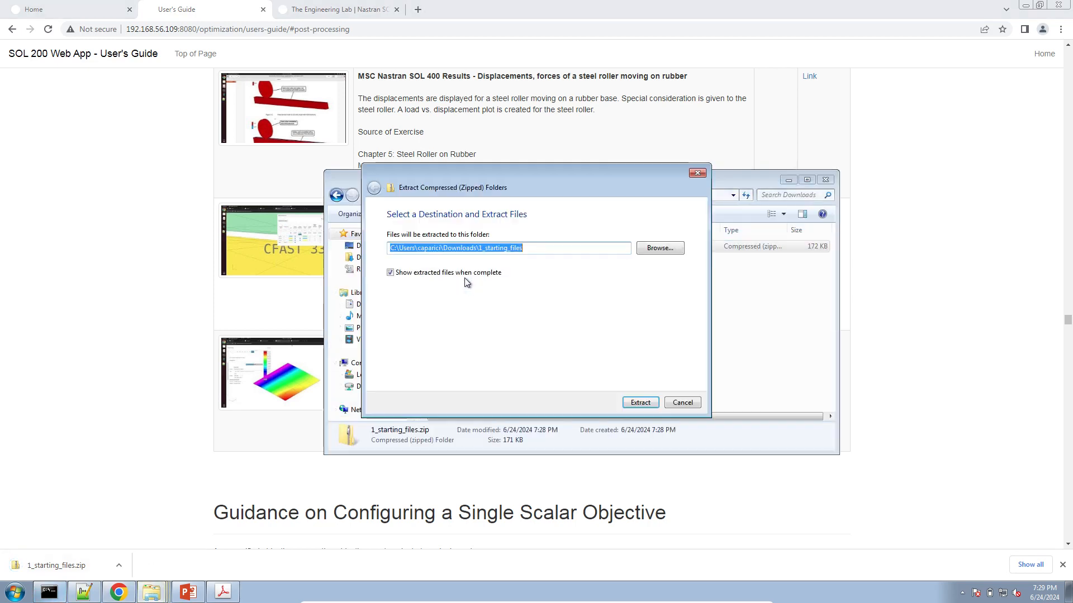
click(641, 402)
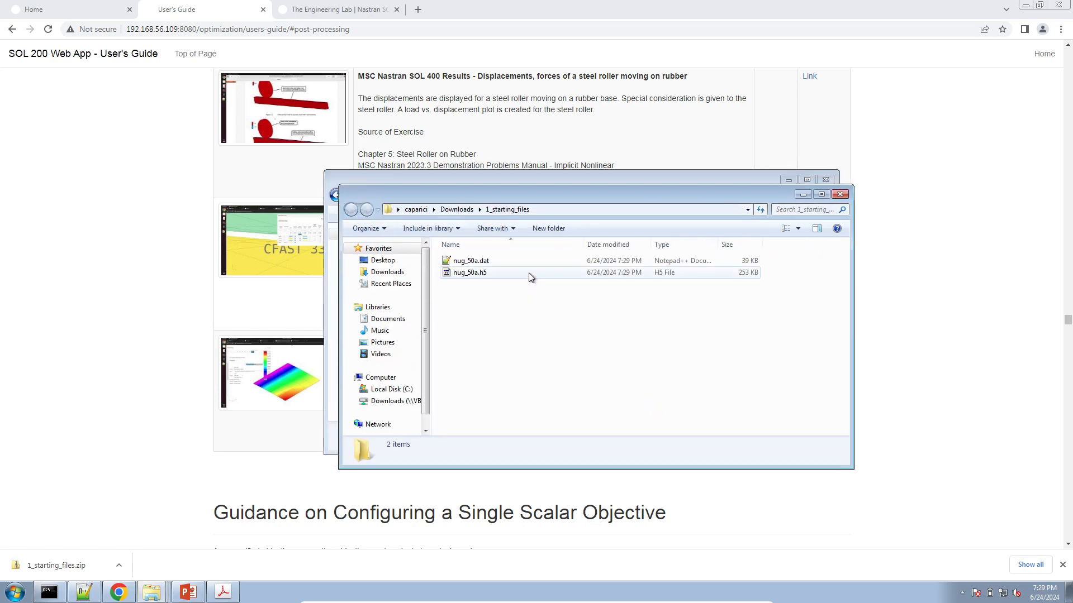
Return to the SOL 200 Web App home page and open the Viewer web app in a new tab
click(29, 10)
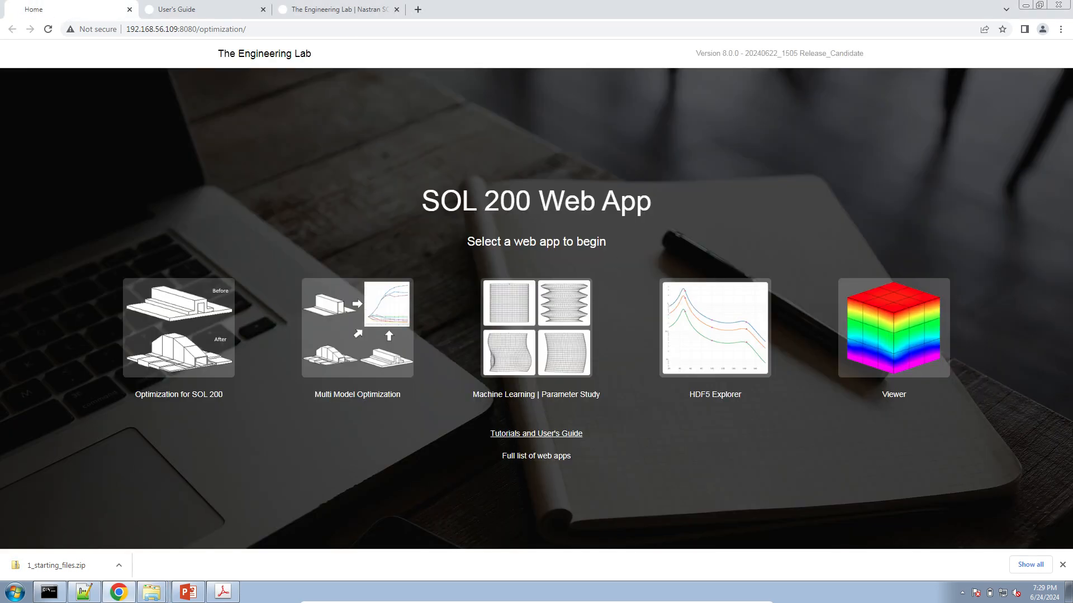
middle_click(916, 354)
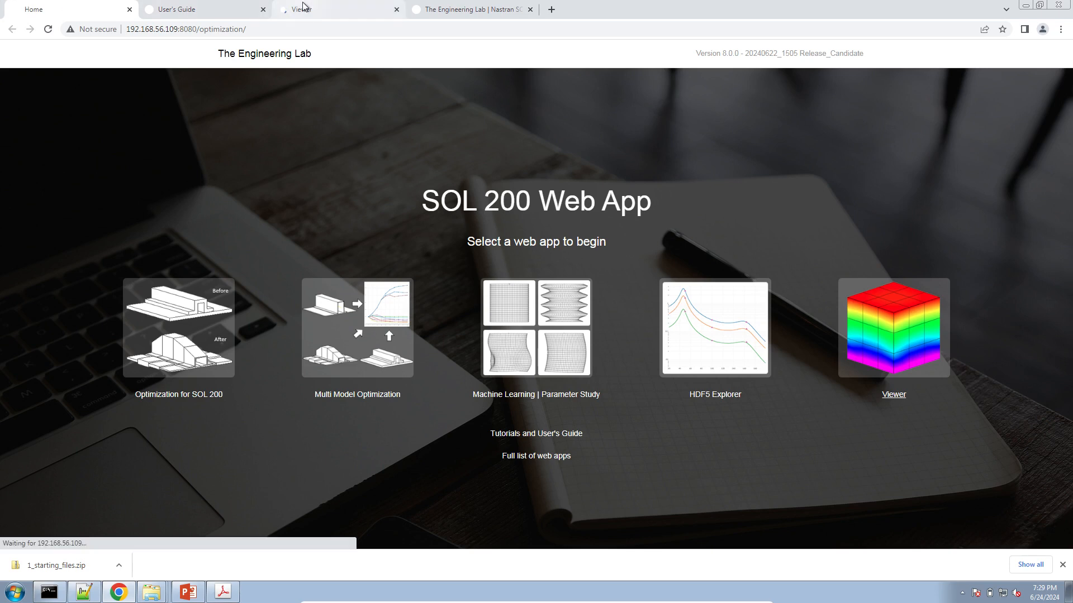
click(302, 7)
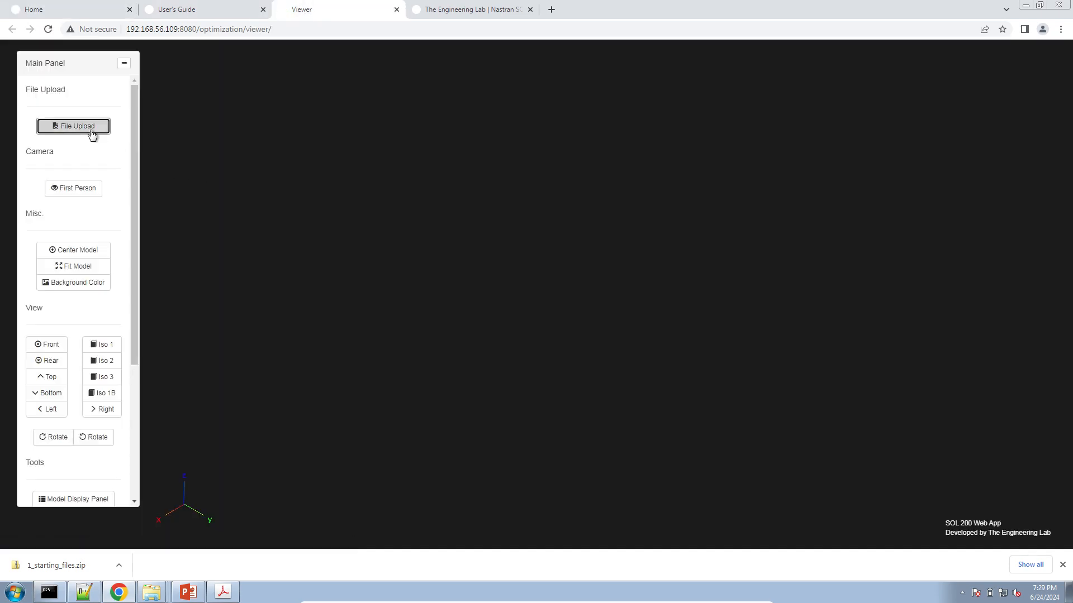
Upload nug_50a.dat to the Viewer as the BDF file
click(91, 131)
click(594, 200)
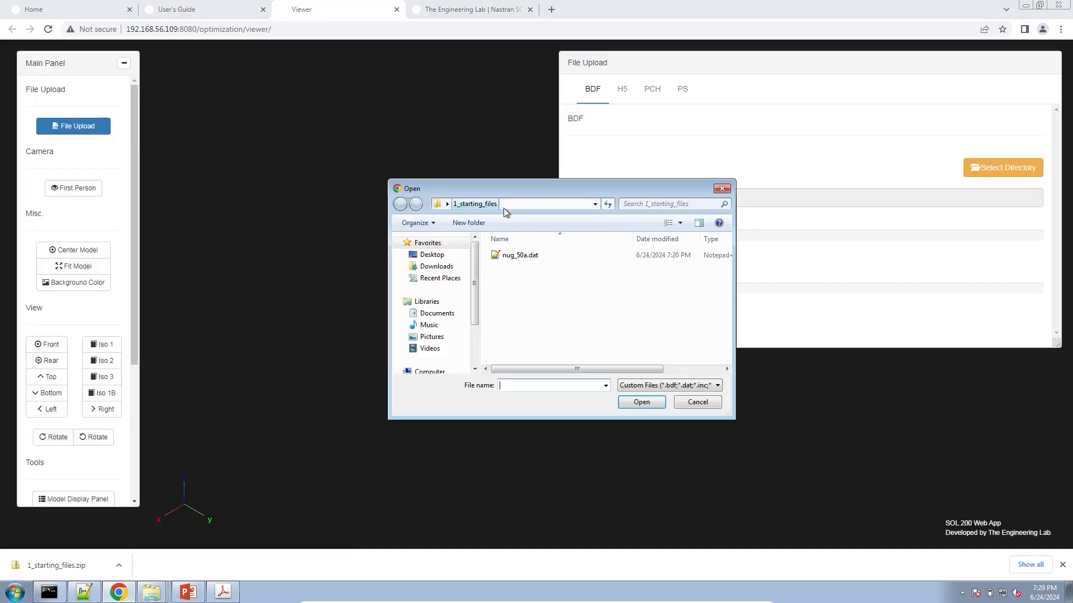
double_click(532, 254)
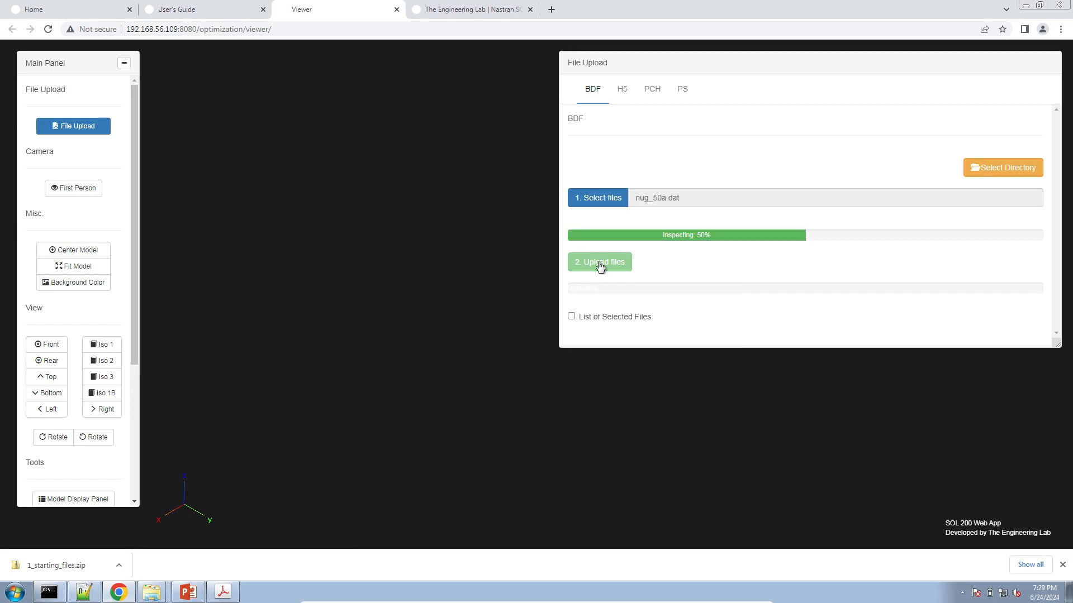
click(598, 265)
Show the home page again and examine the extracted files in the 1_starting_files folder
click(34, 9)
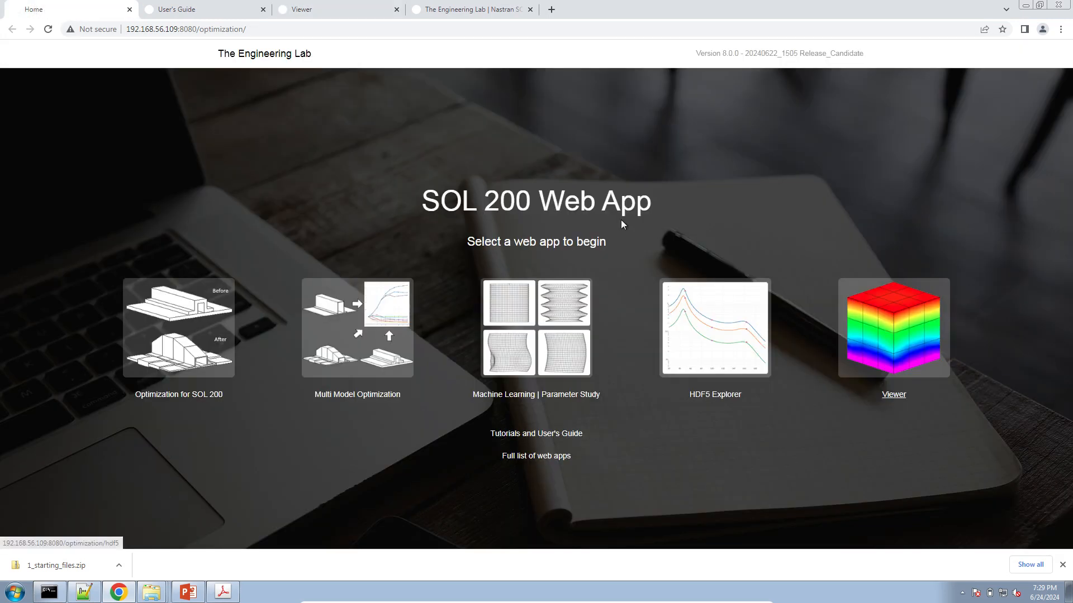
click(152, 592)
click(155, 578)
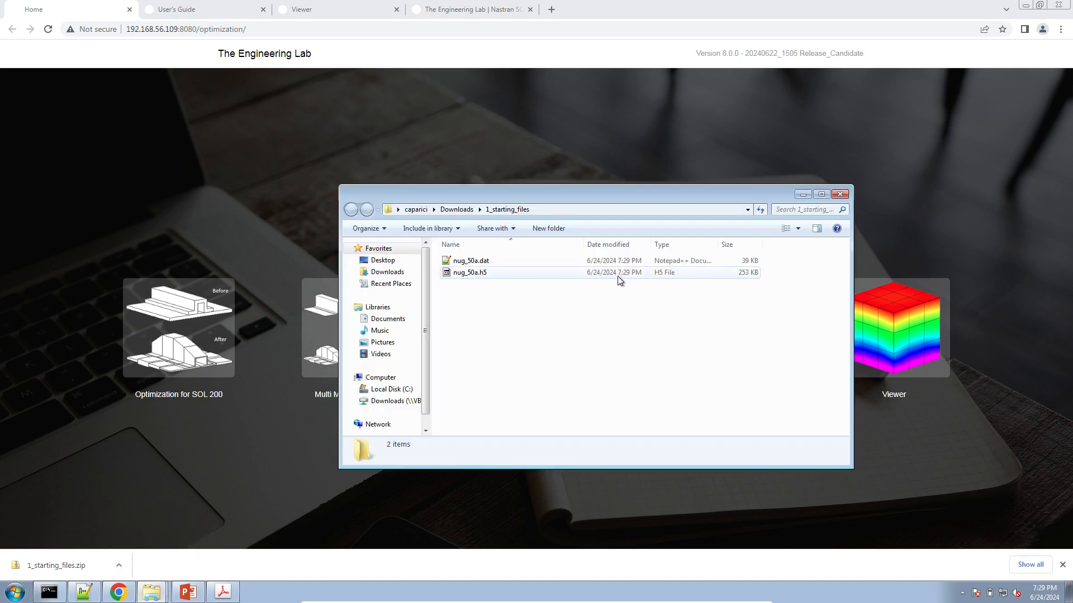
Return to the Viewer, upload nug_50a.h5 as the H5 results file by direct upload, and dismiss the browser's download bar
click(363, 10)
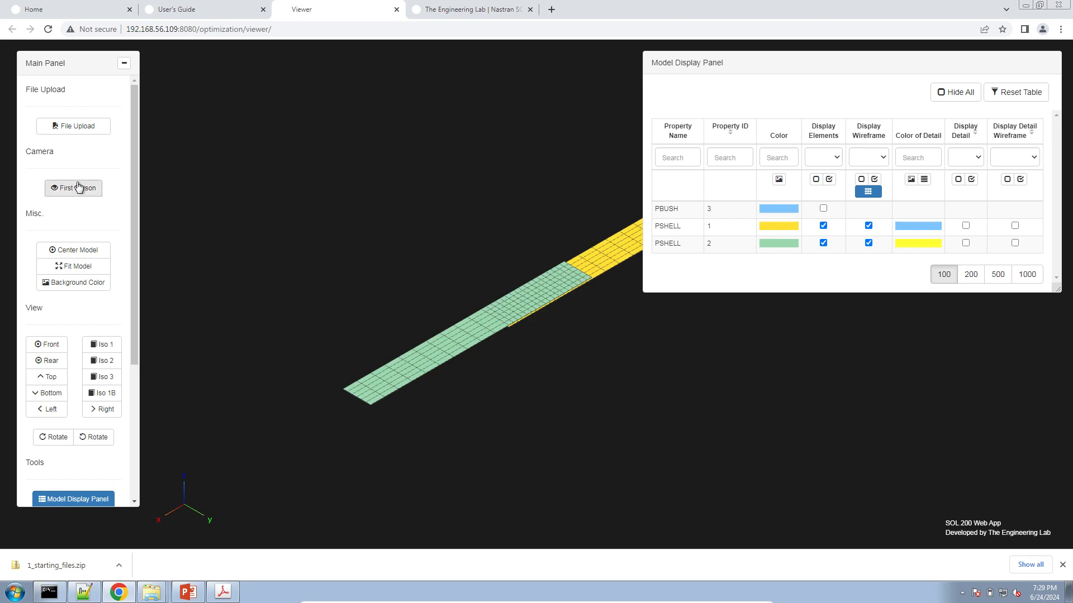
click(82, 132)
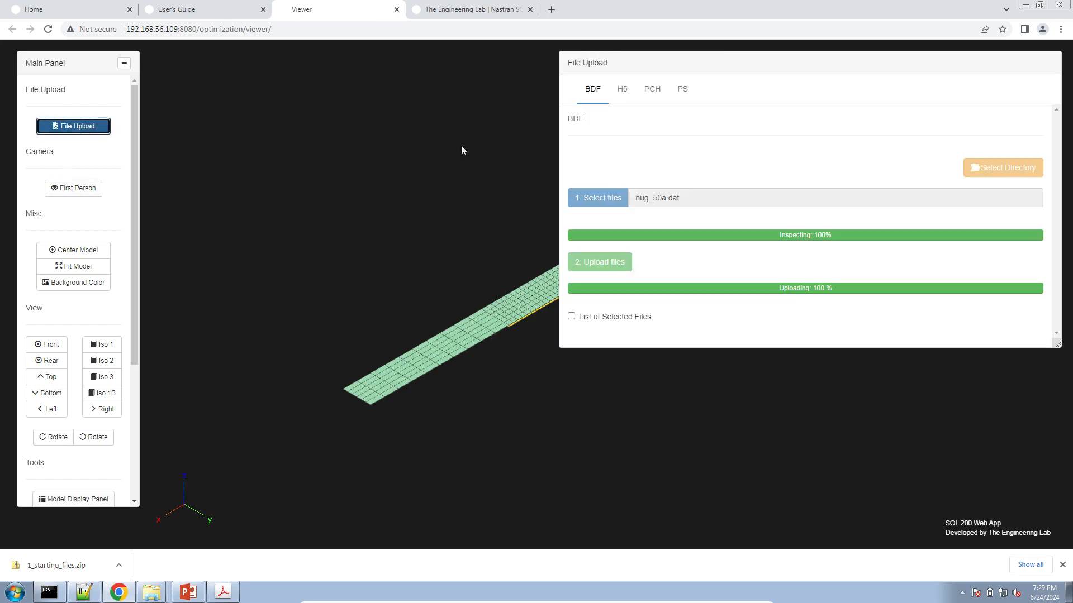
click(622, 98)
click(676, 245)
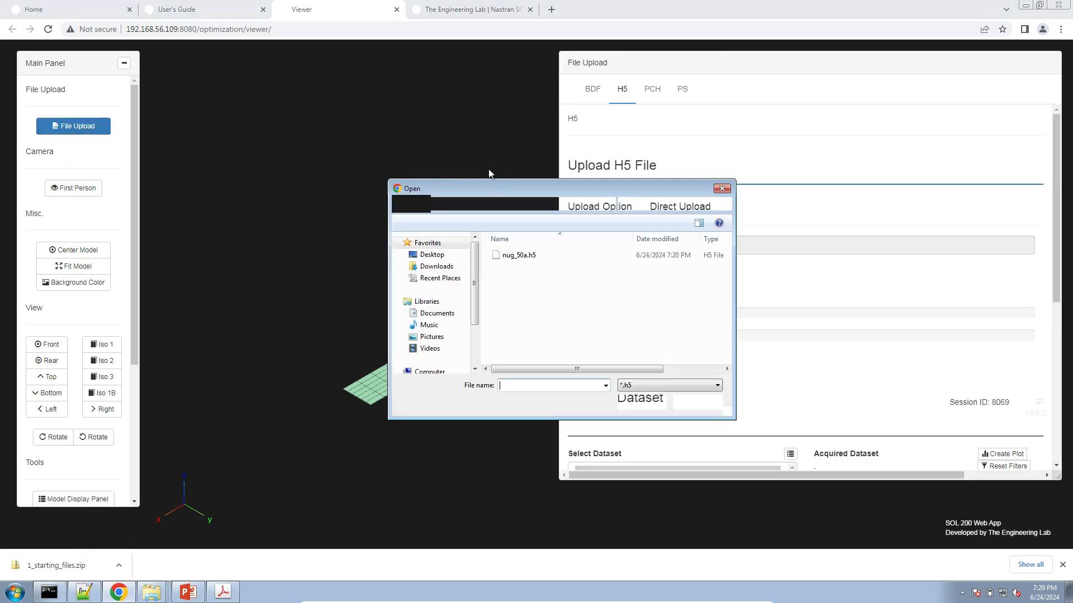
click(521, 255)
double_click(521, 255)
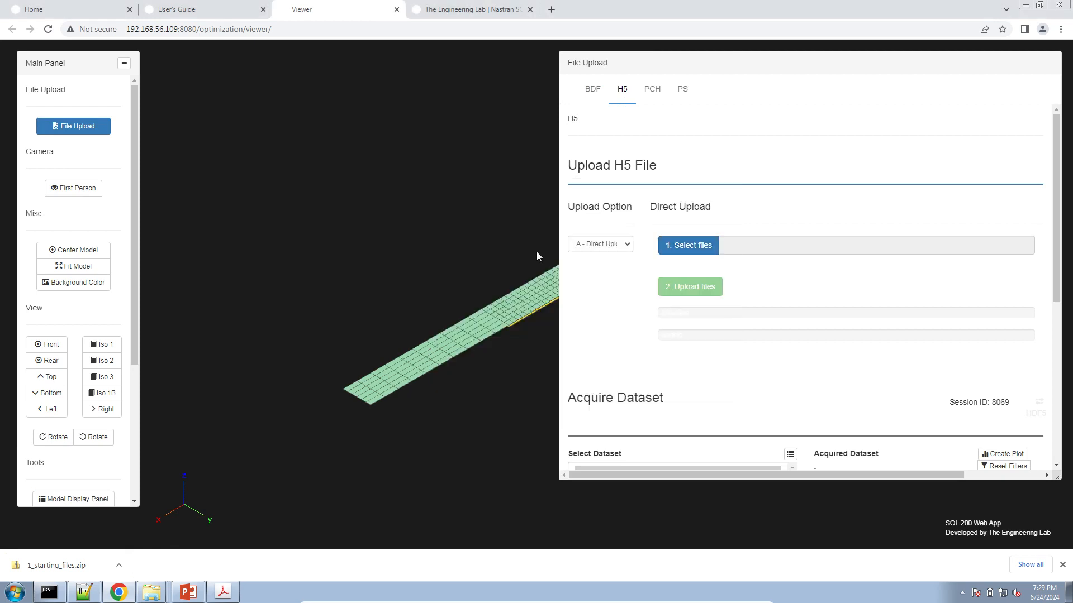
click(669, 290)
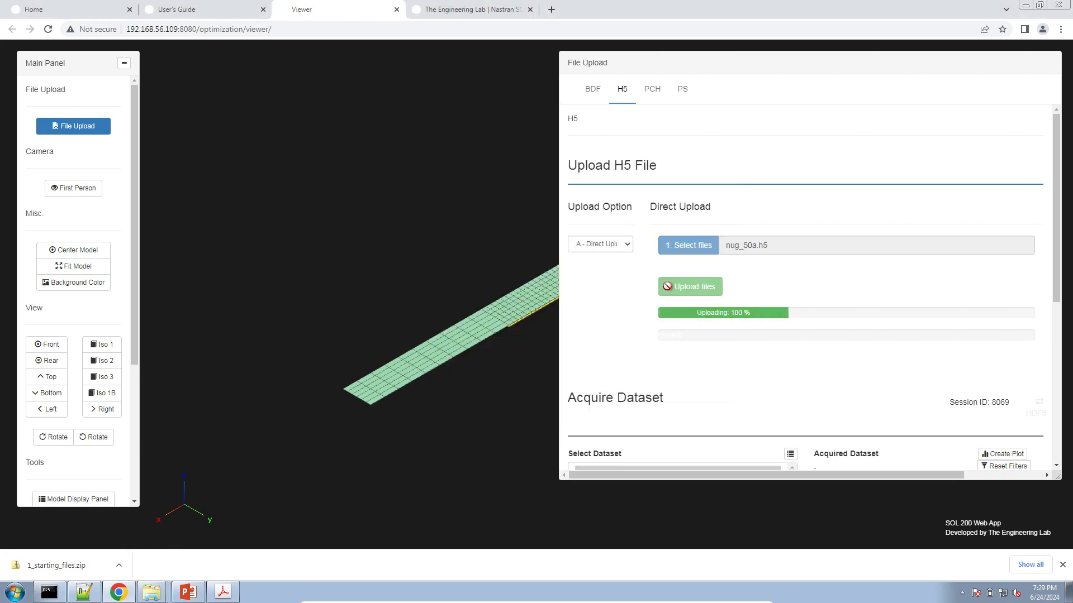
click(1061, 565)
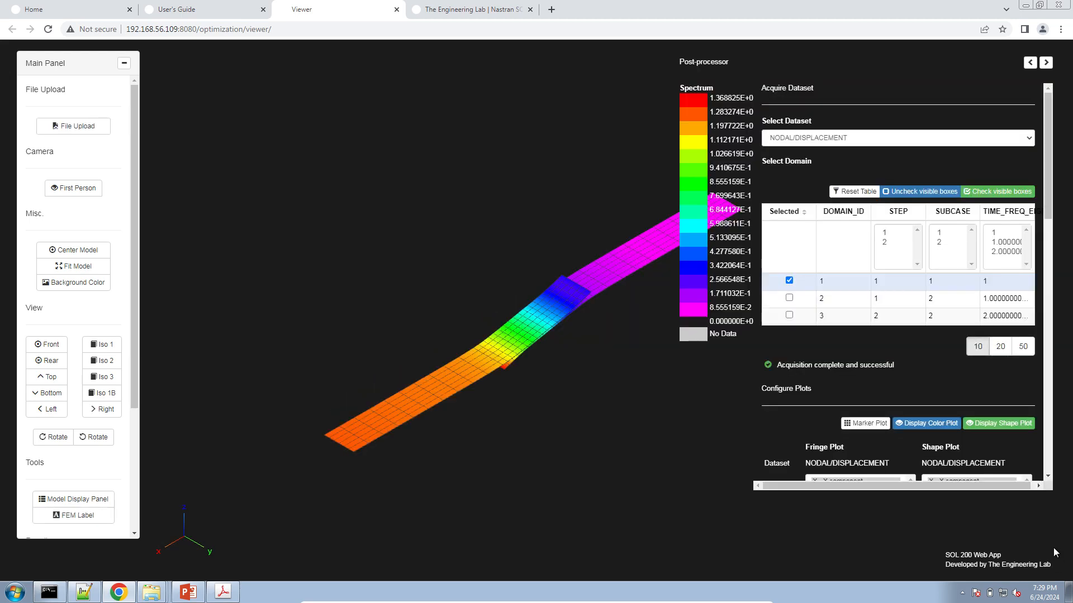
Inspect the deformed lap joint in front and top views, switch the background to white, and show the model from the bottom
drag(359, 337, 485, 335)
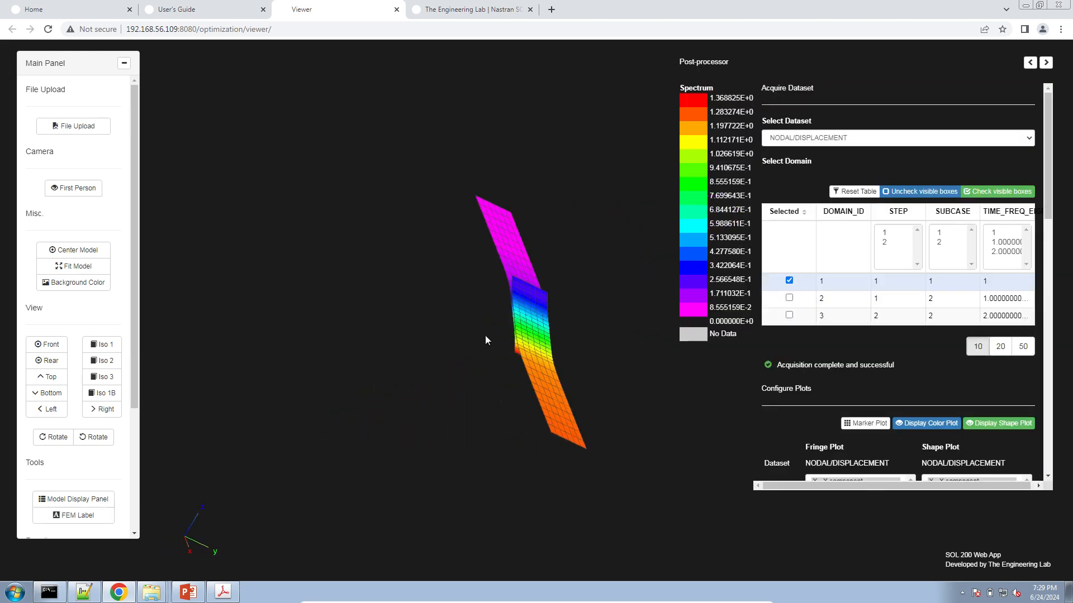
click(39, 344)
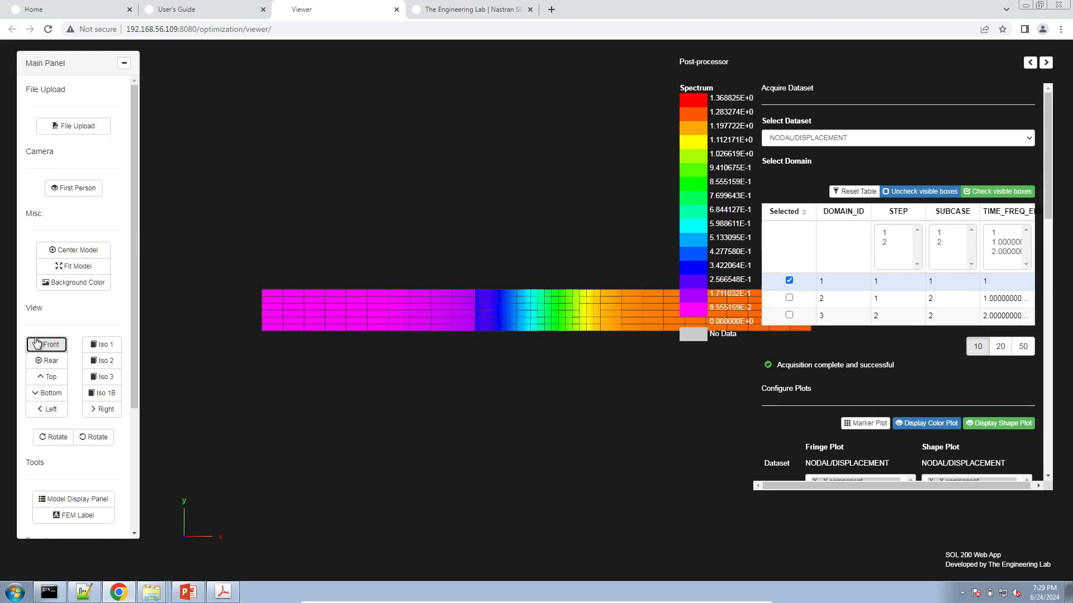
click(48, 376)
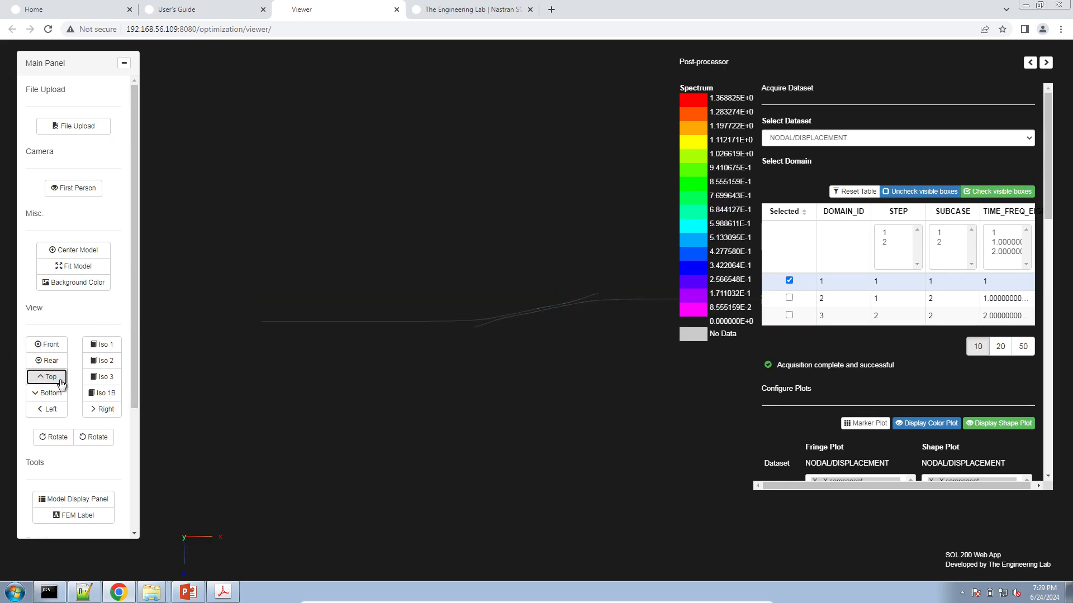
click(78, 283)
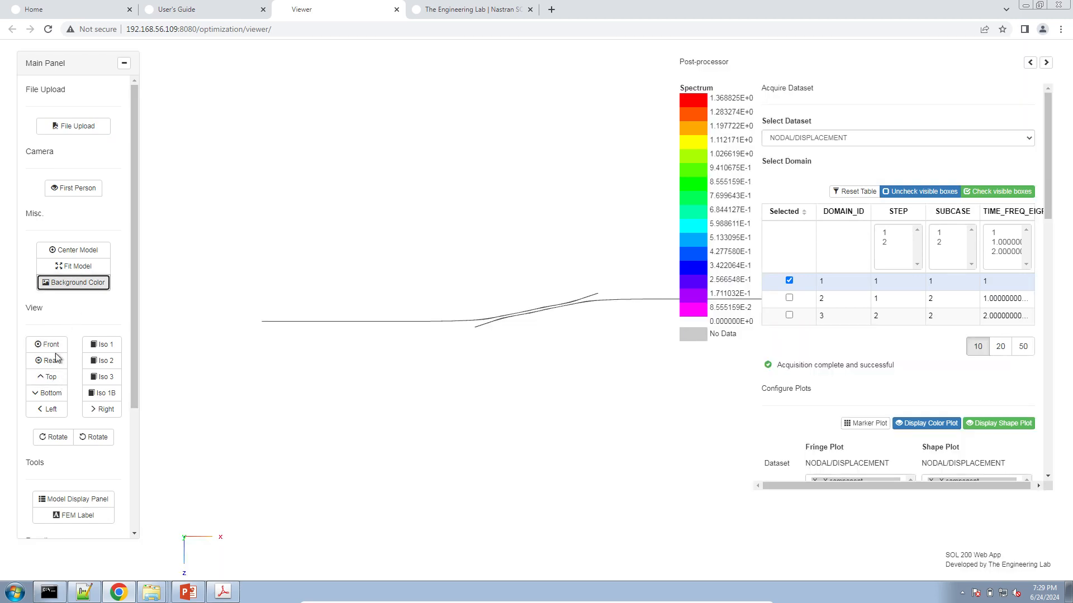
click(49, 393)
mouse_move(357, 329)
mouse_down()
mouse_move(274, 329)
mouse_move(349, 336)
mouse_move(313, 366)
mouse_move(316, 386)
mouse_move(320, 311)
mouse_move(354, 326)
mouse_up()
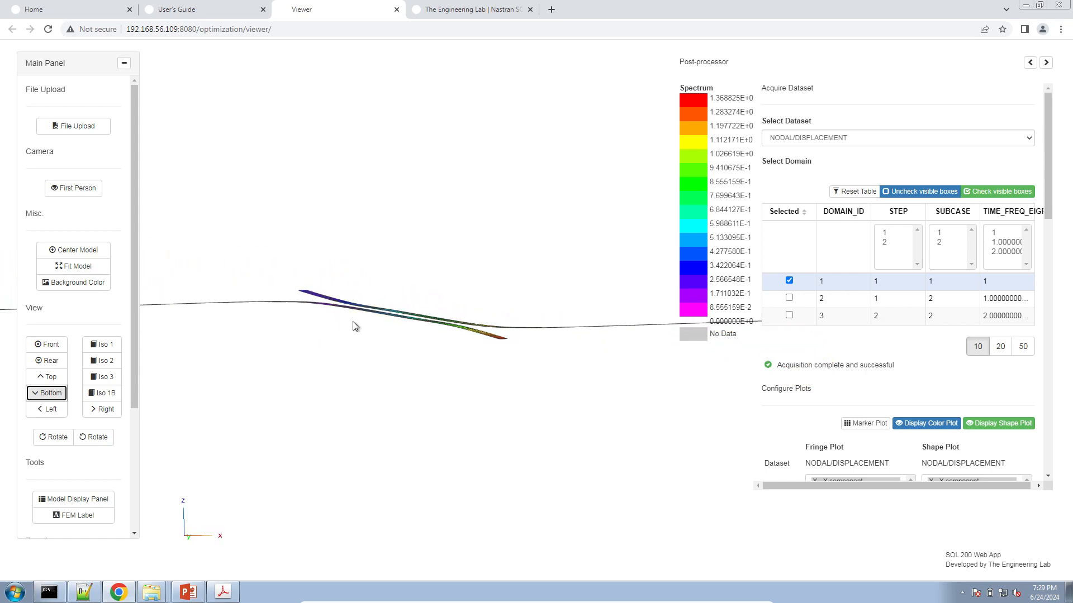
Plot the nodal displacement for domain 2, fit the model in the view, and switch the plot to domain 3
click(793, 299)
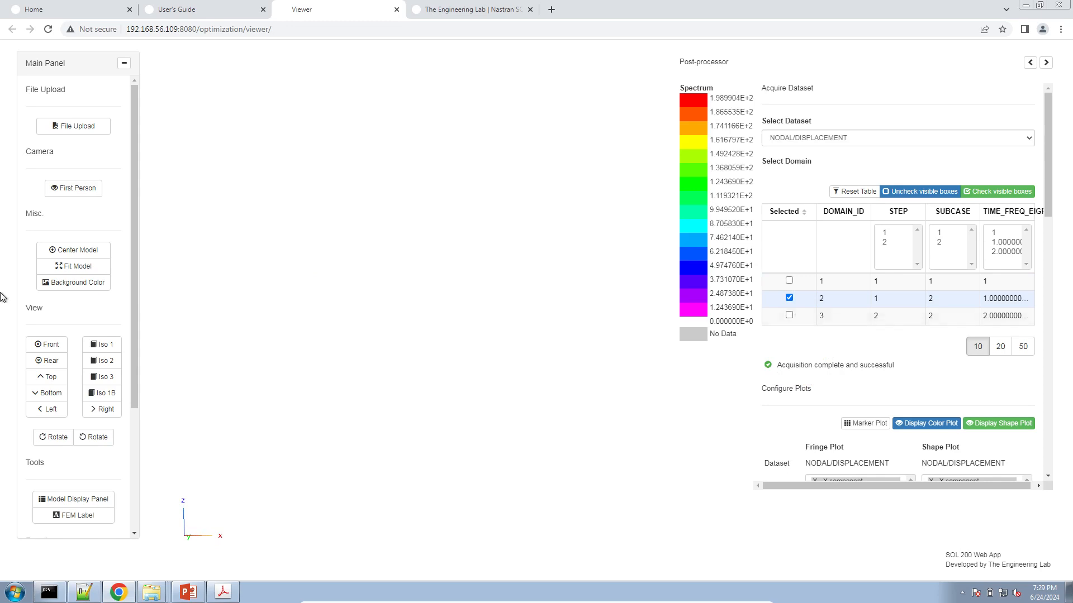
click(75, 266)
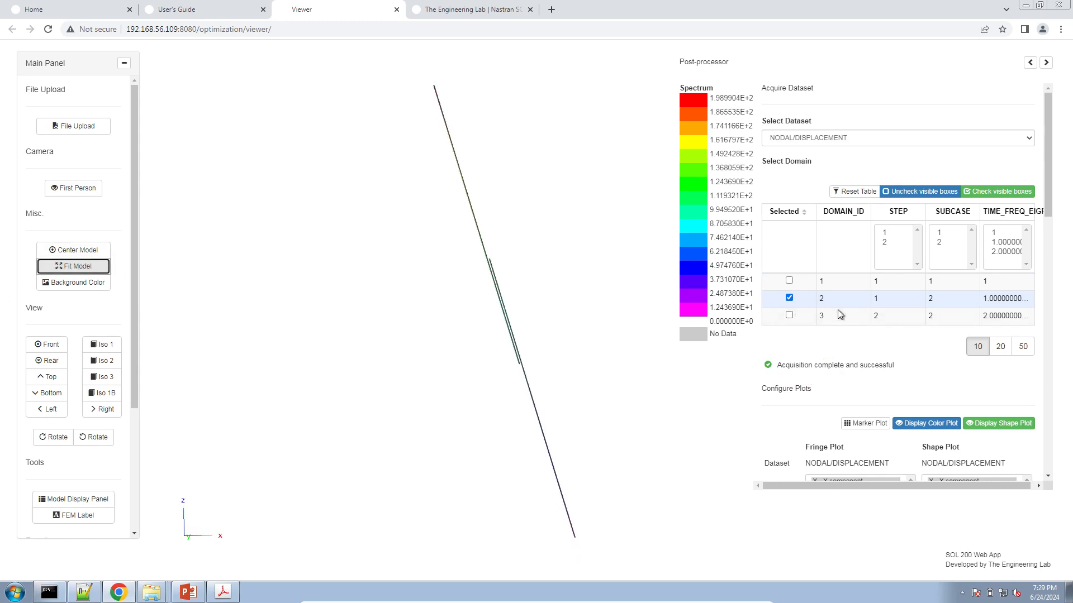
click(796, 319)
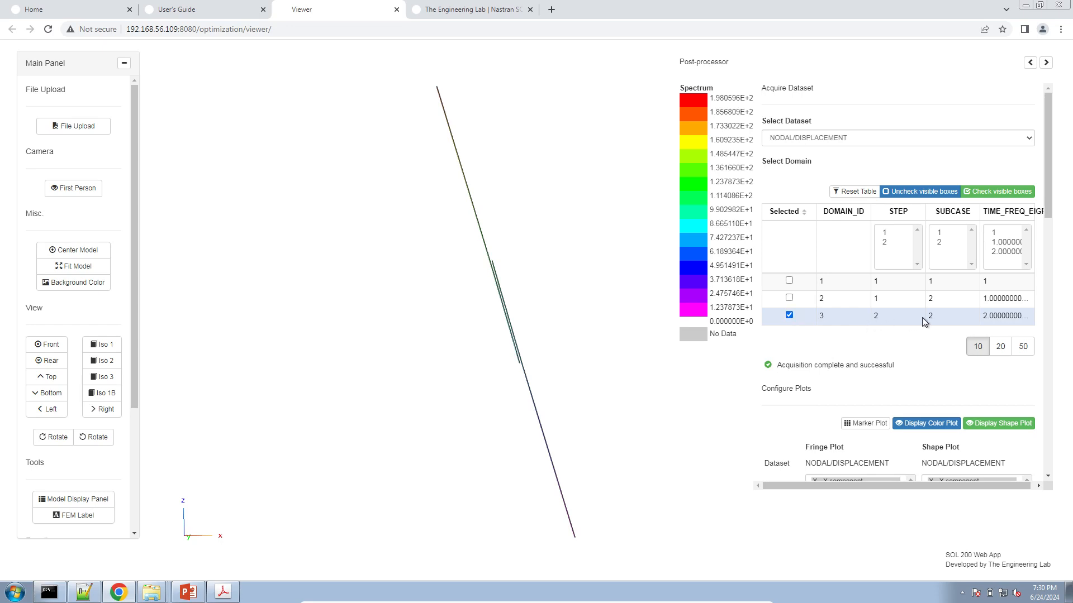
scroll(992, 400, down, 4)
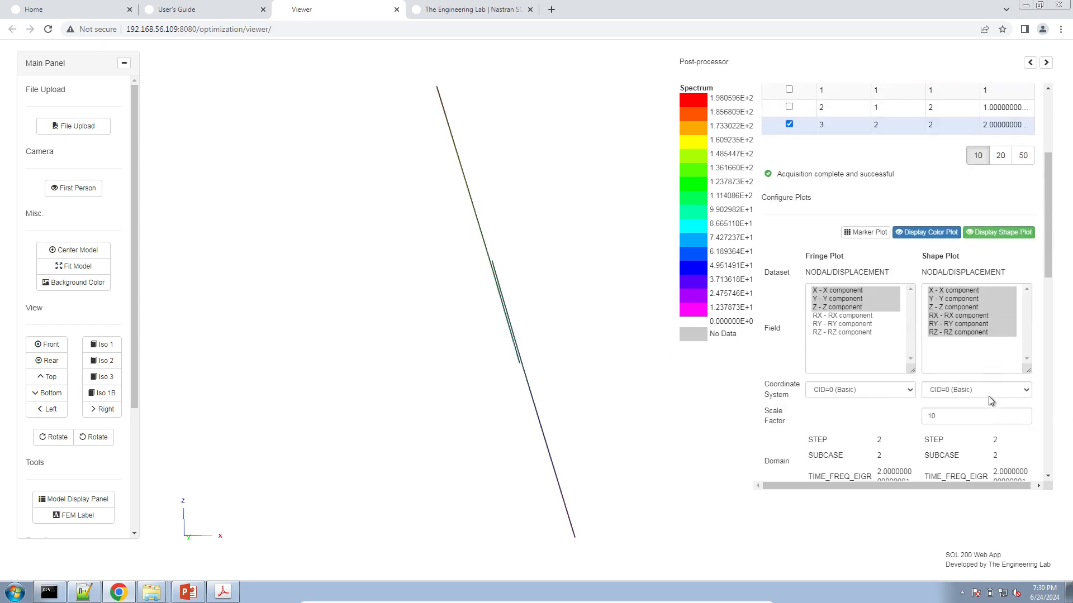
Set the shape plot's scale factor to 1 and bring the displaced lap joint back into view with the top and bottom views
double_click(929, 384)
text(1)
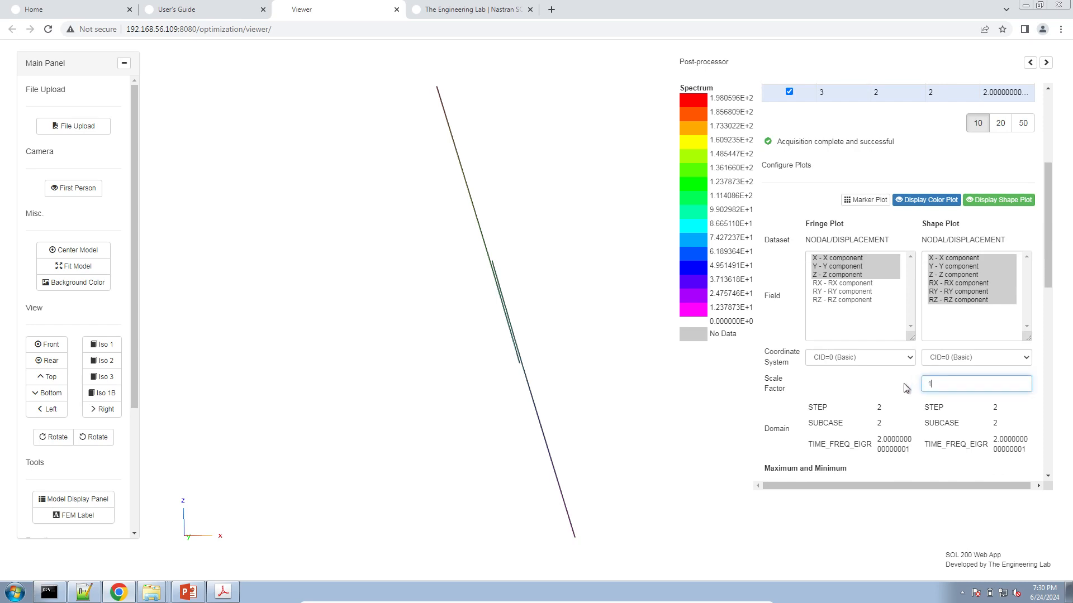
key(Return)
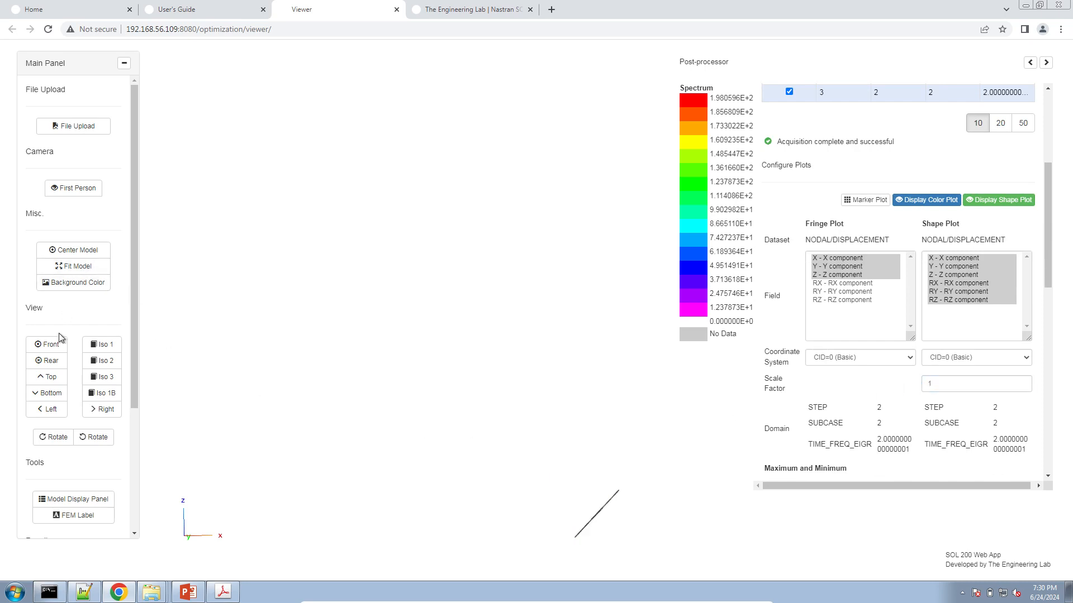
click(51, 376)
click(54, 395)
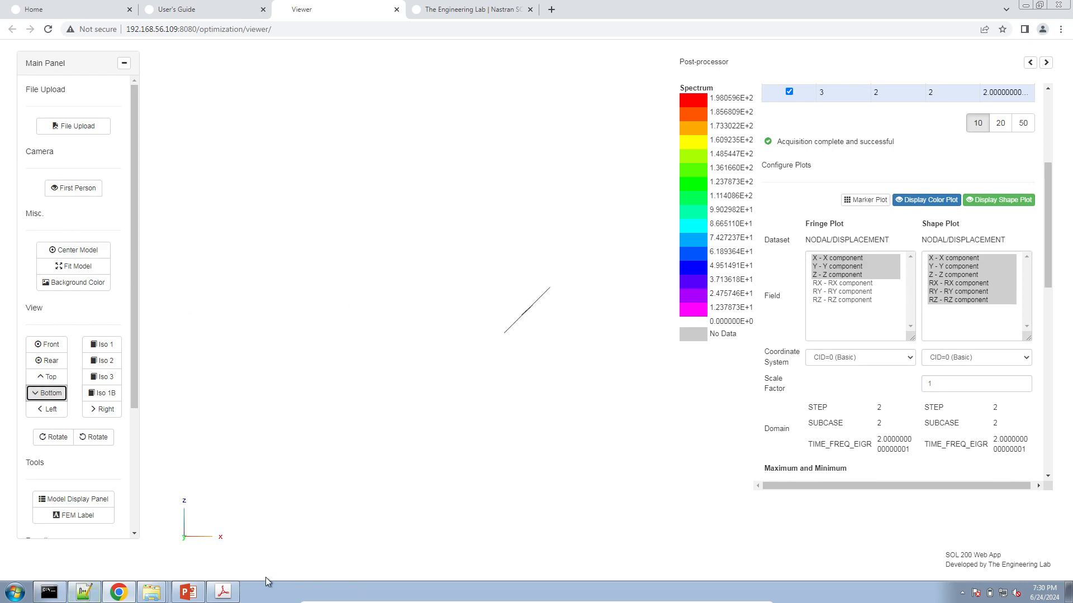
Switch to the Demonstration Problems Manual in Acrobat and examine the applied loads in the Chapter 33 riveted lap joint summary
click(235, 590)
scroll(388, 315, down, 6)
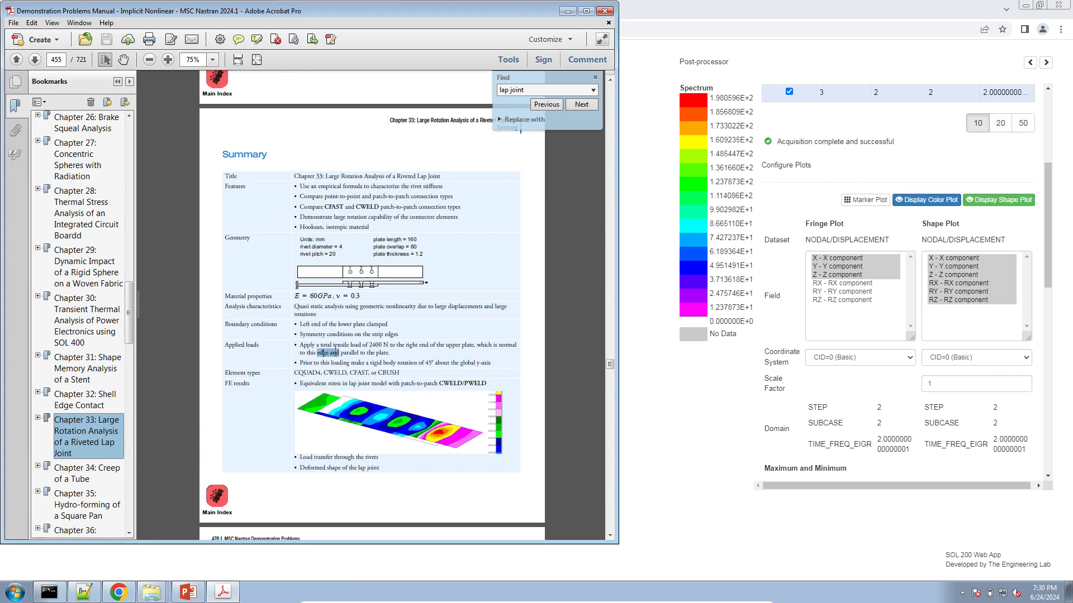
drag(335, 348, 356, 353)
click(353, 357)
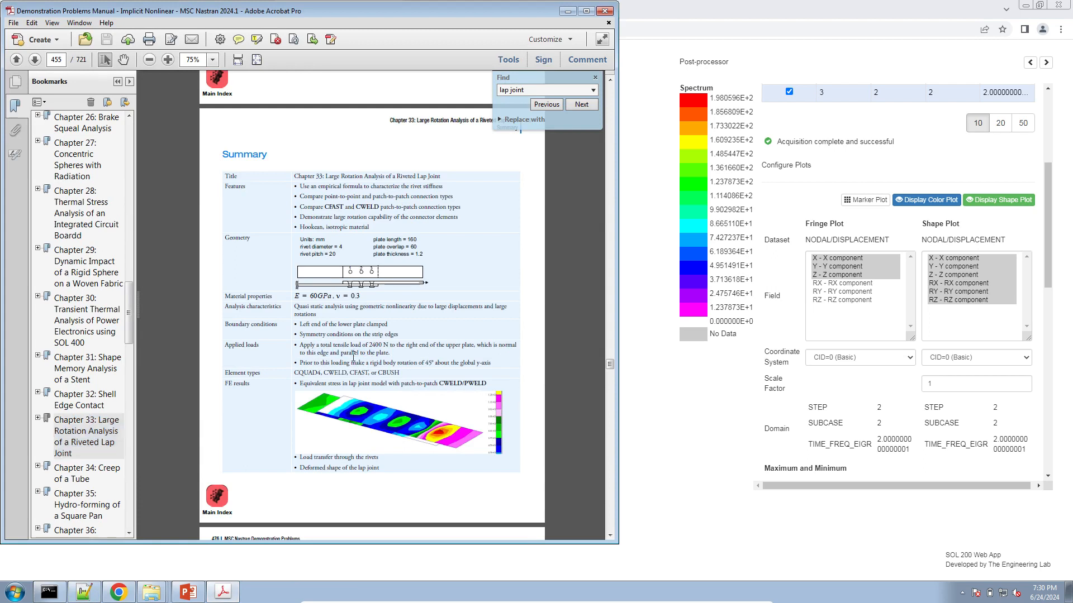
ctrl+scroll(331, 349, up, 1)
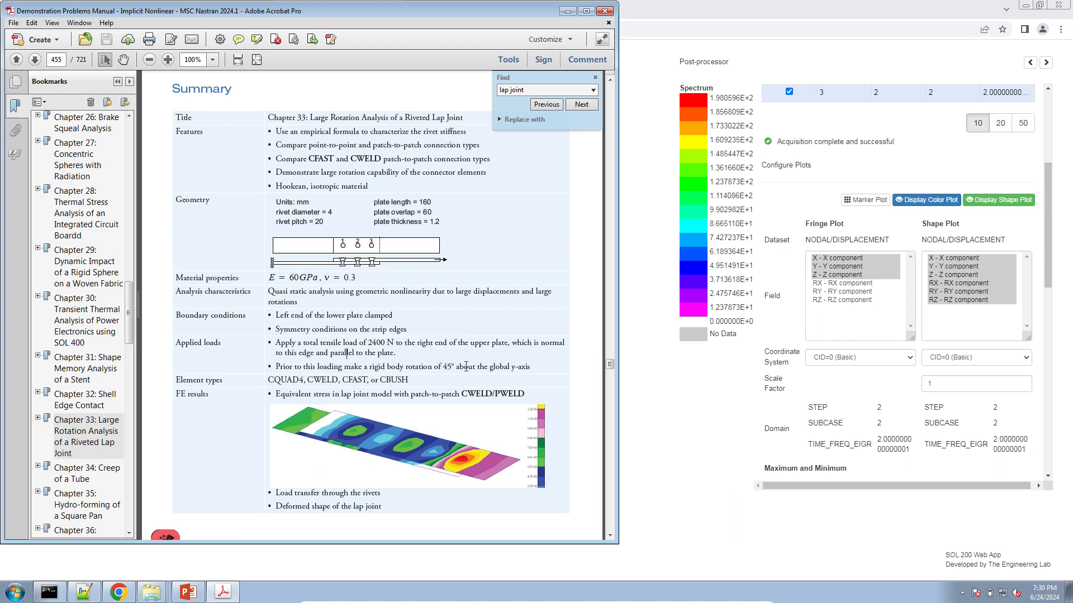
Return to the Viewer in Chrome, compare the displacement plots of domains 2 and 3, and switch the plot to domain 1
click(806, 157)
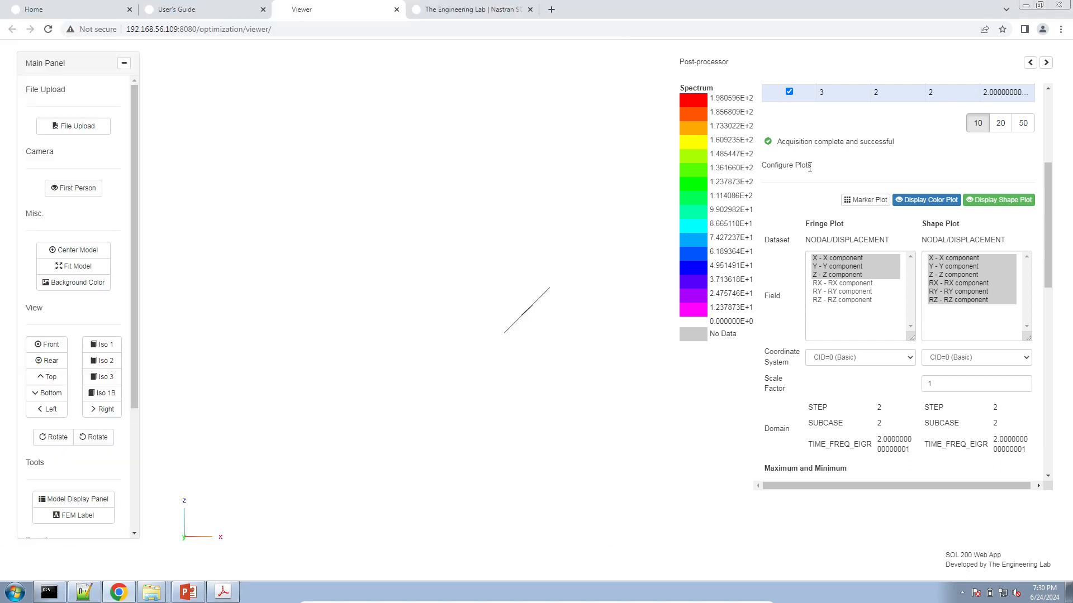
scroll(807, 168, up, 2)
click(802, 192)
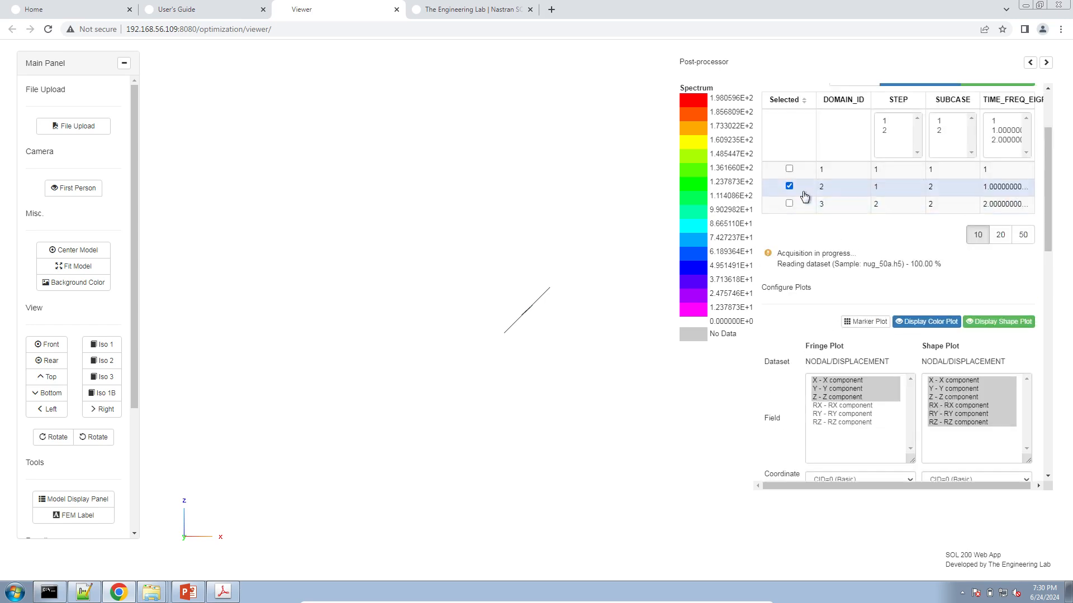
click(803, 210)
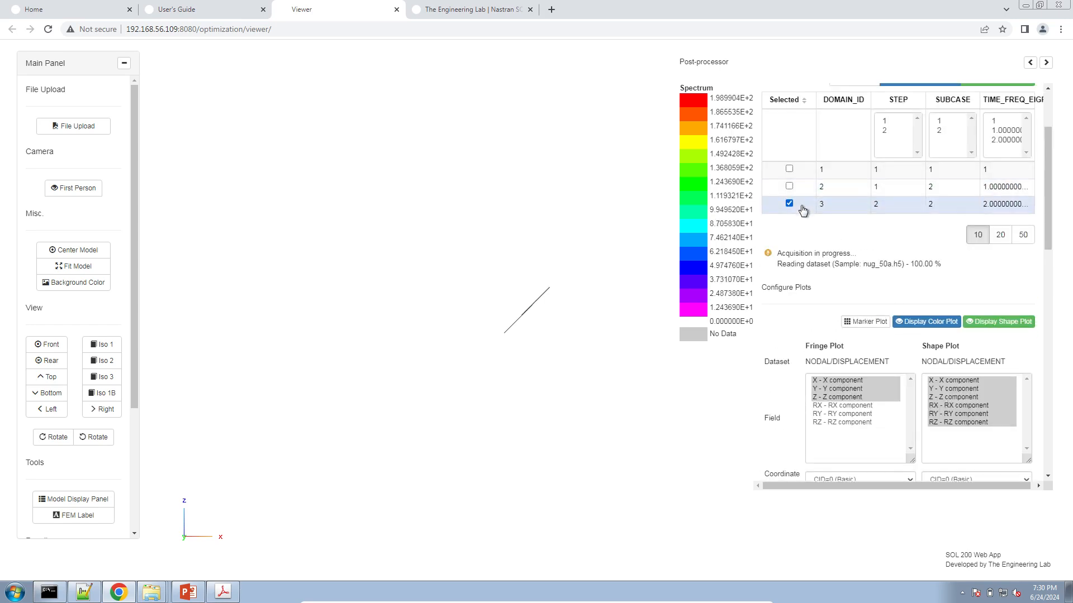
click(802, 174)
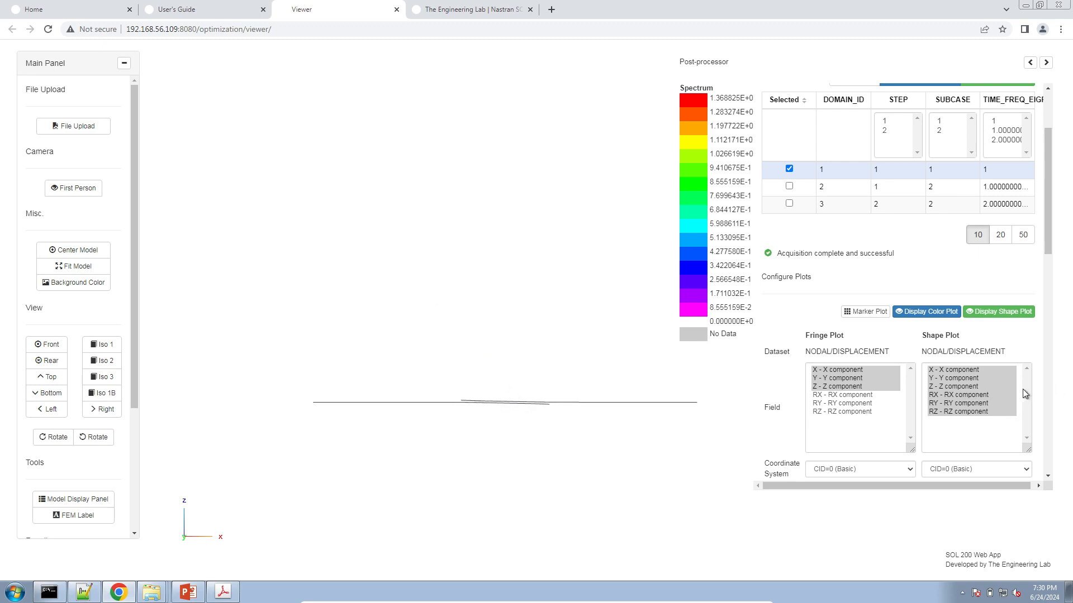
Set the shape plot's scale factor to 10, fit the model, and orient the deformed lap joint obliquely
scroll(1014, 379, down, 4)
click(966, 277)
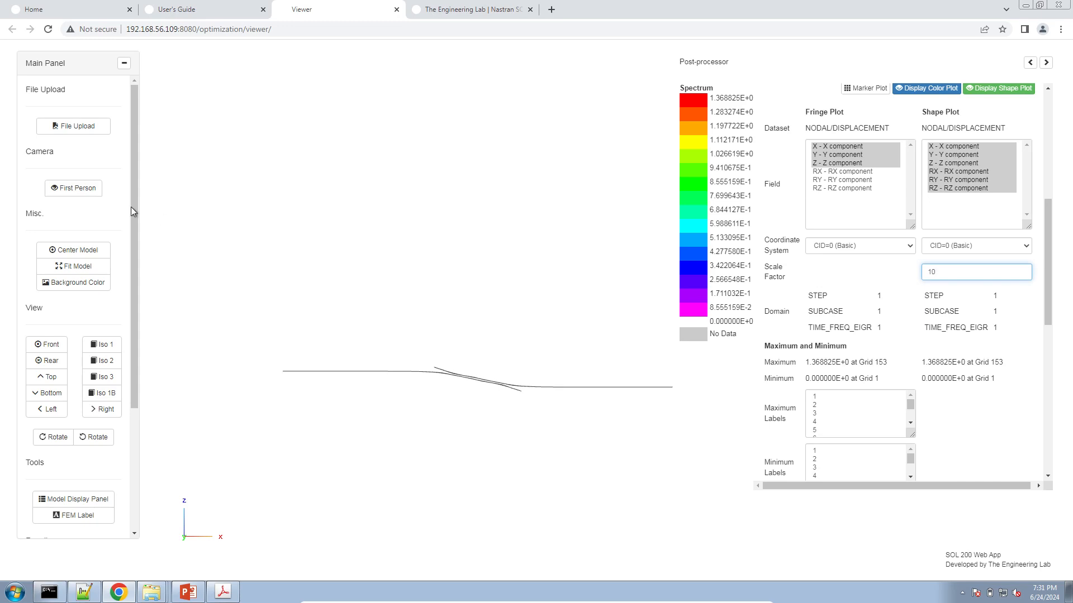
click(75, 266)
drag(461, 316, 407, 378)
click(97, 483)
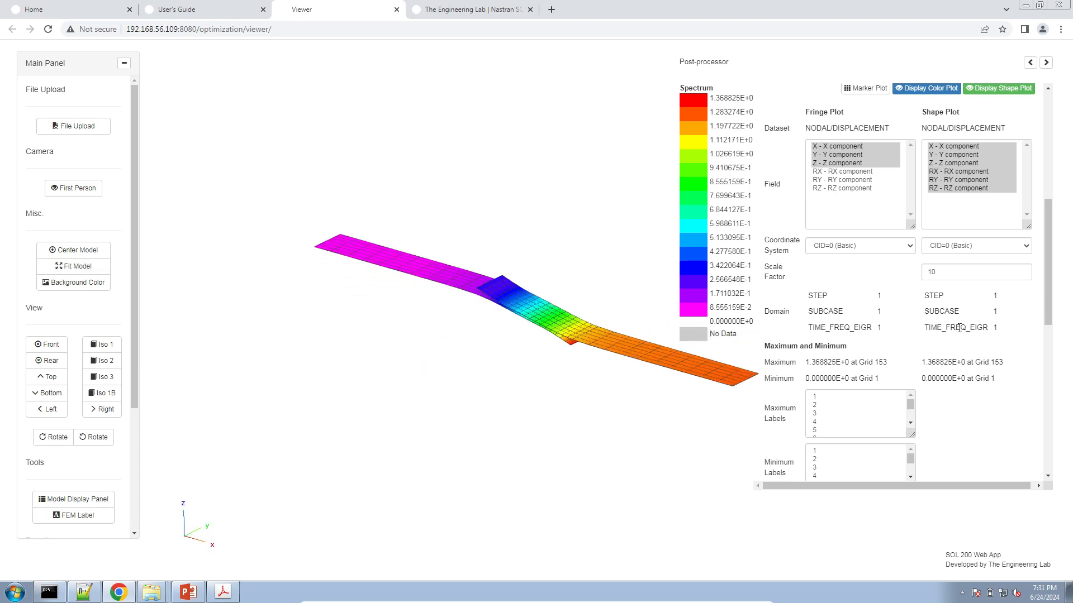
Acquire the ELEMENTAL/STRESS/QUAD4_NL dataset for domain 1, step 1, subcase 1
scroll(958, 327, up, 6)
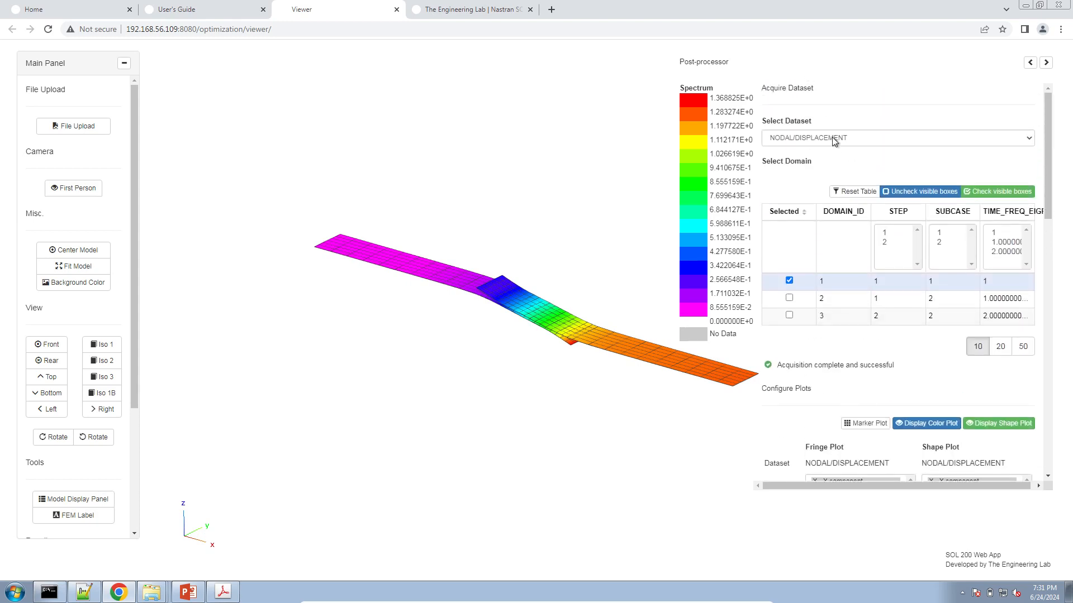
click(835, 144)
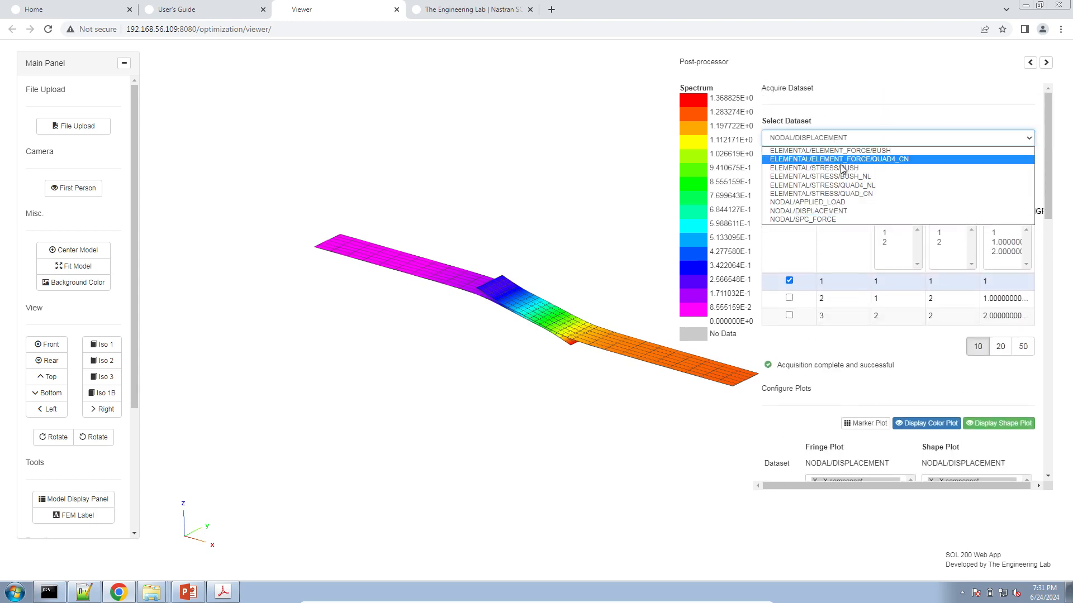
click(865, 186)
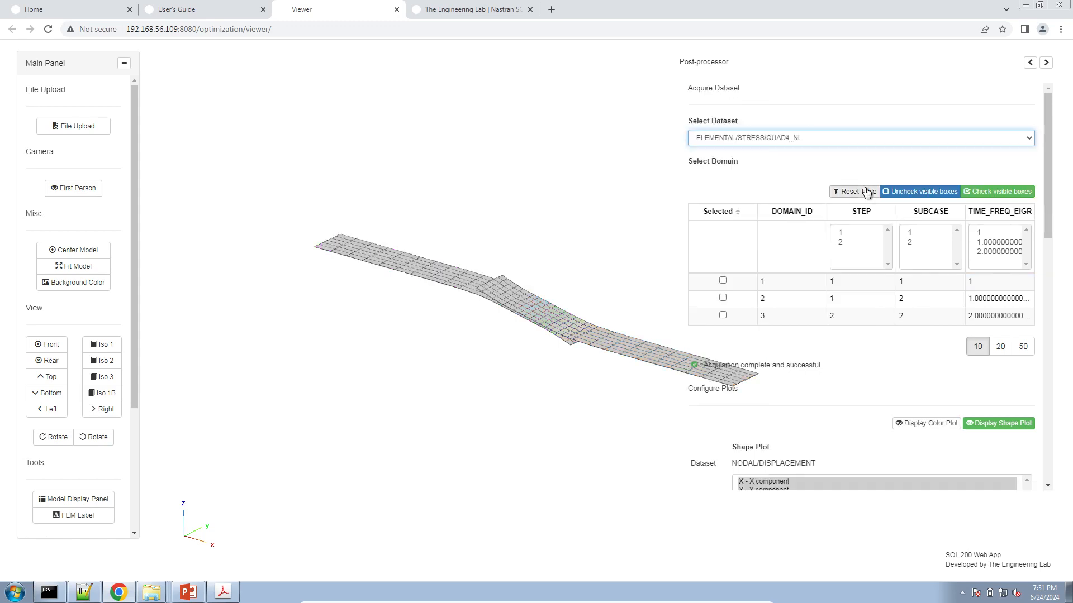
click(728, 286)
click(726, 284)
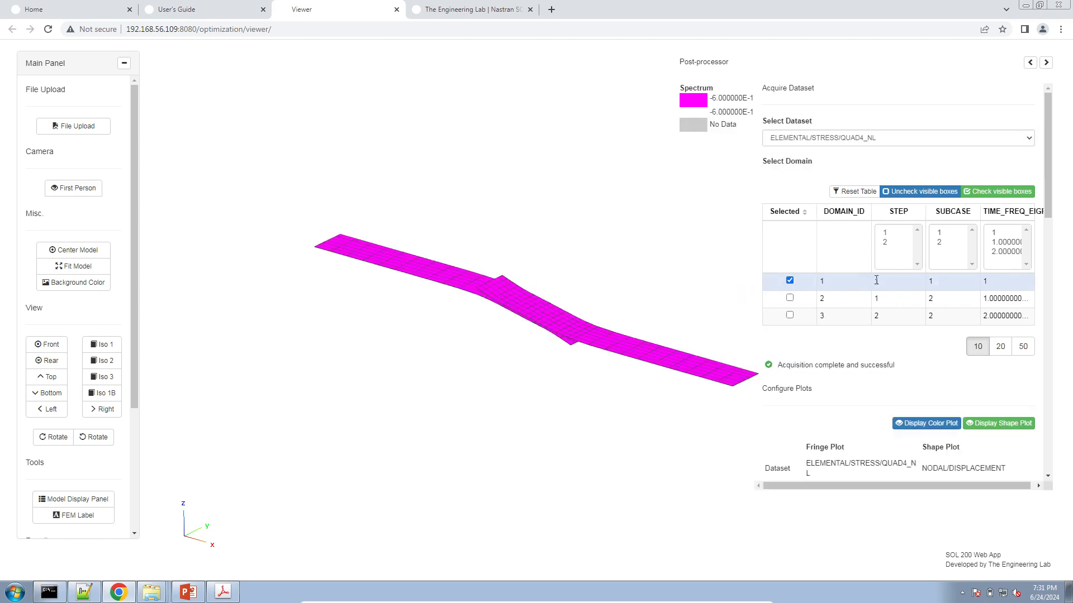
drag(977, 281, 987, 281)
double_click(930, 281)
Plot ES1 - Equivalent stress at Z1 (Bottom) as the fringe field and inspect the overlap area
scroll(899, 357, down, 4)
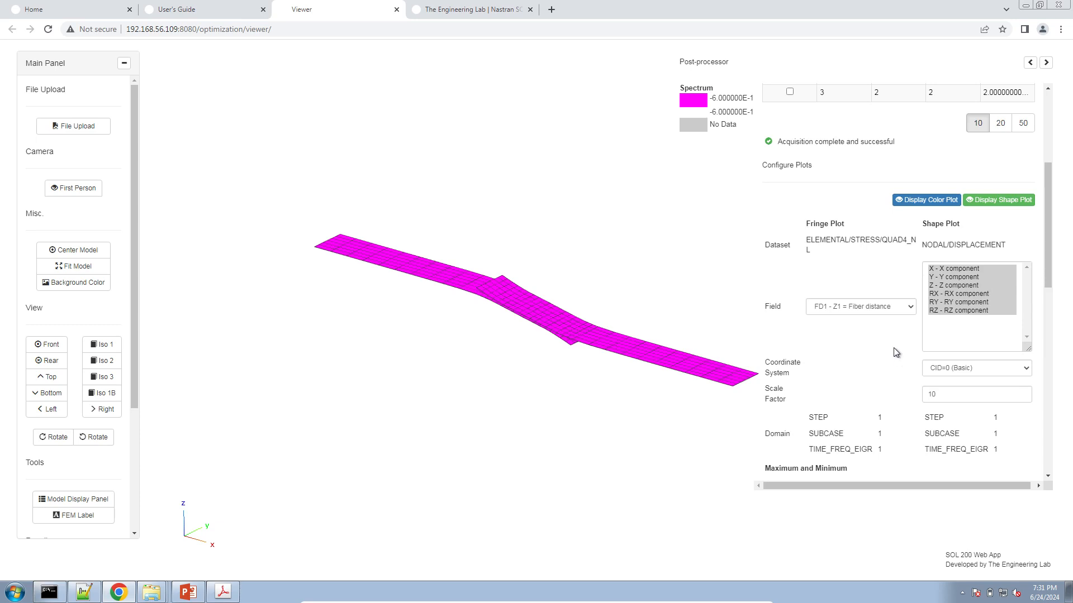
click(880, 308)
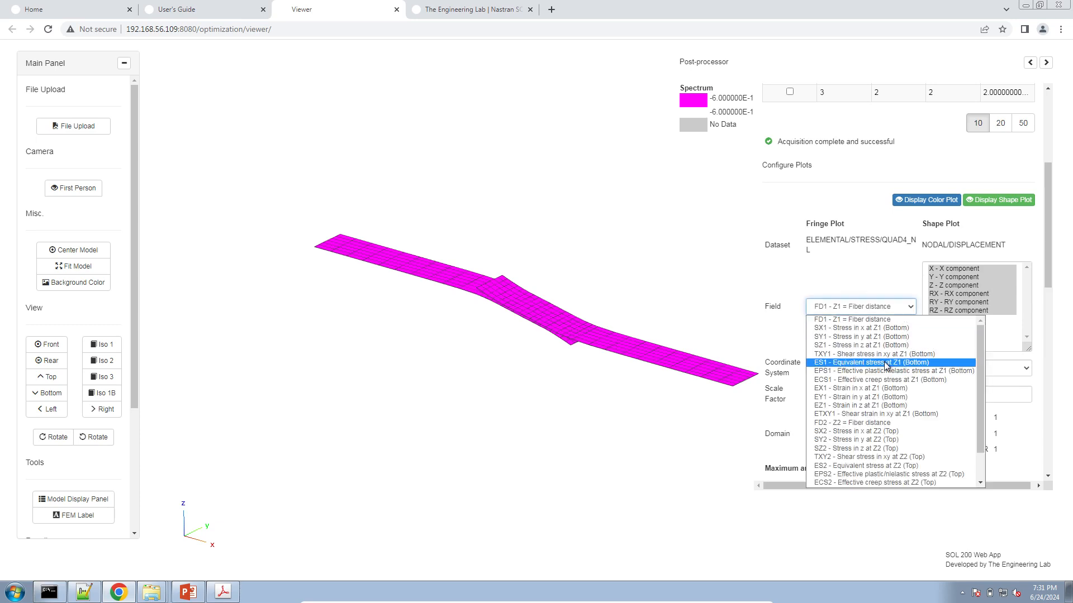
click(851, 363)
drag(531, 364, 464, 335)
scroll(477, 361, up, 5)
scroll(477, 360, up, 3)
click(811, 311)
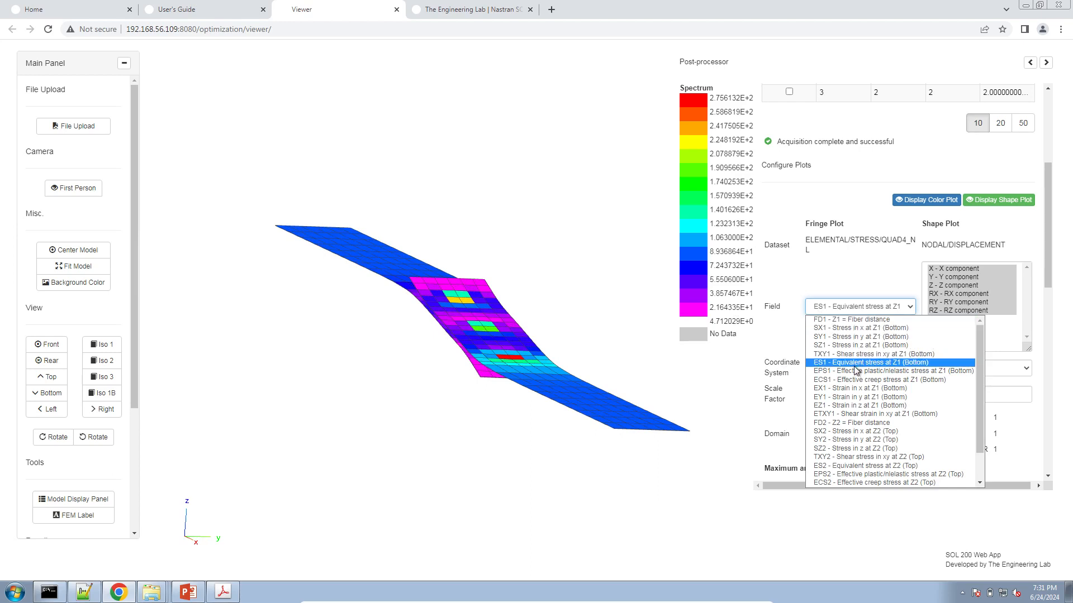
click(767, 317)
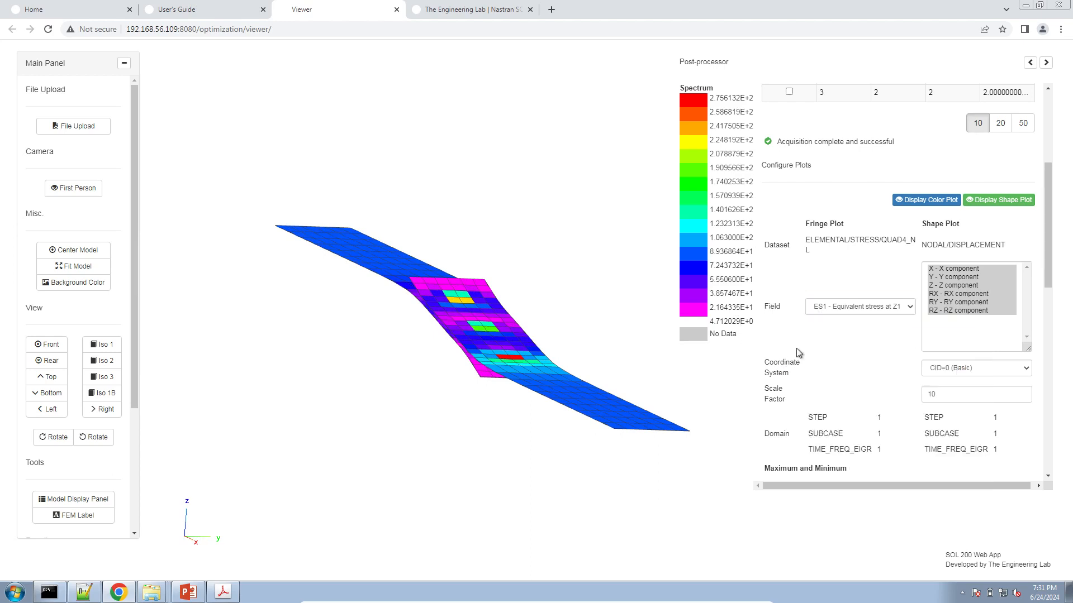
Turn off the shape plot so the stress fringe is drawn on the undeformed plates, and tilt the model
click(1016, 200)
click(1016, 200)
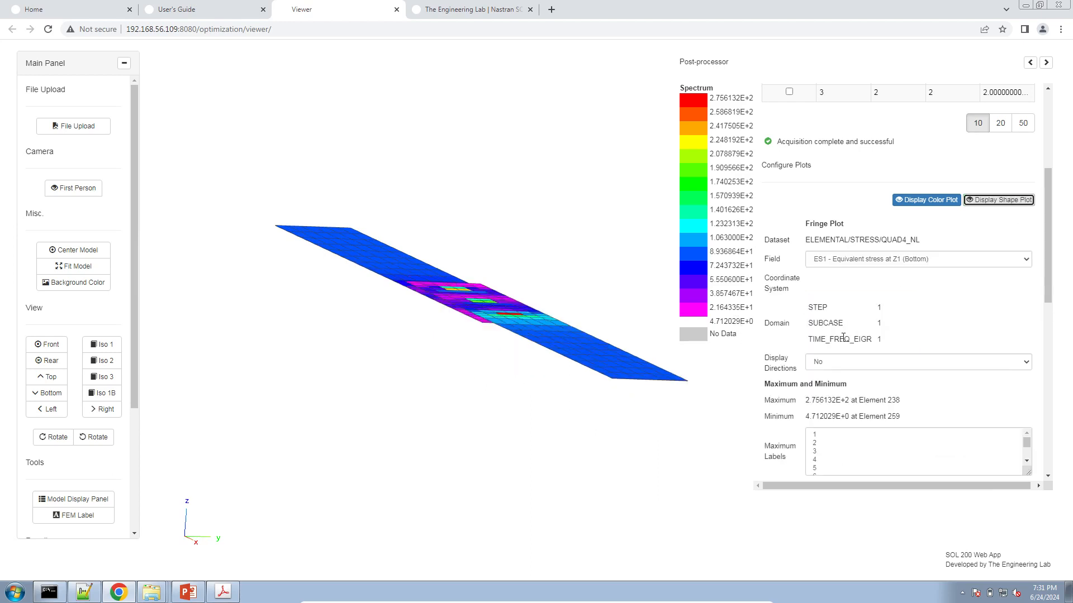
mouse_move(595, 339)
mouse_down()
mouse_move(572, 358)
mouse_move(590, 356)
mouse_up()
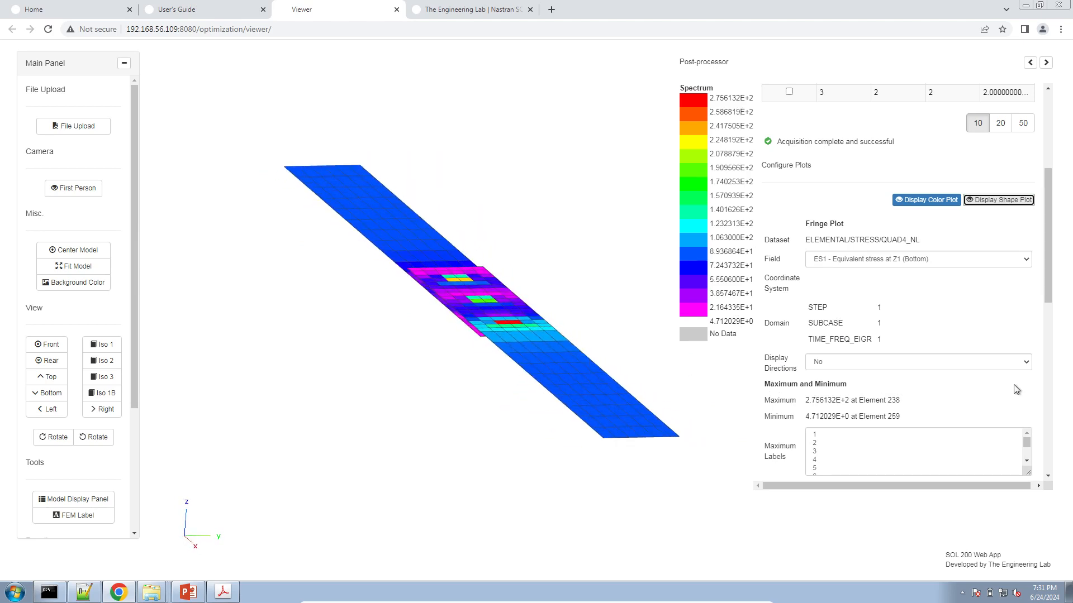
click(998, 203)
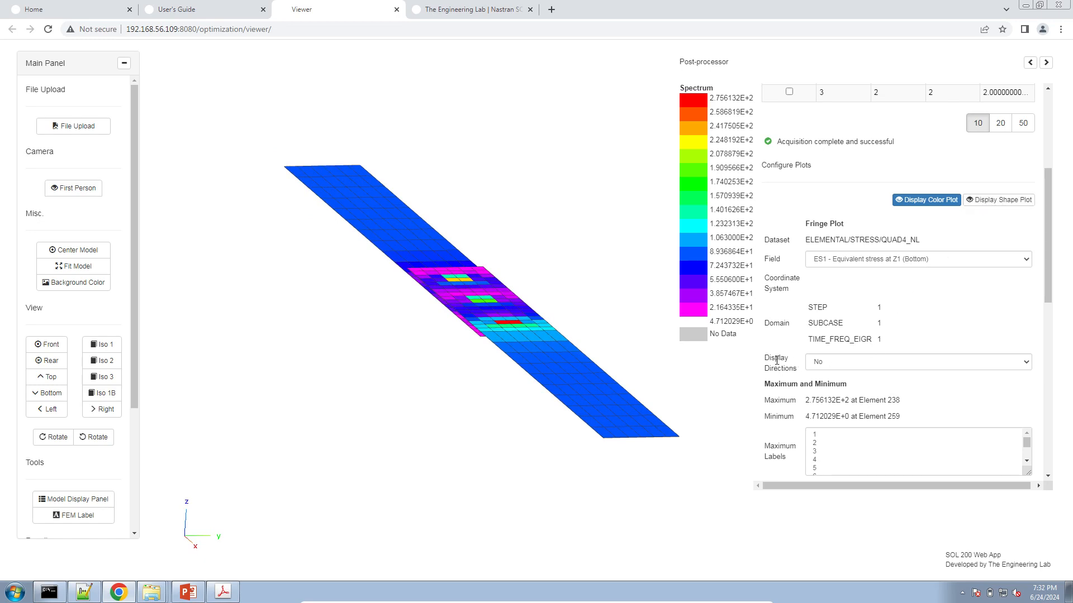
Set Display Directions to Yes for the stress plot and inspect the element axes around the rivet locations up close
drag(776, 360, 793, 368)
click(813, 365)
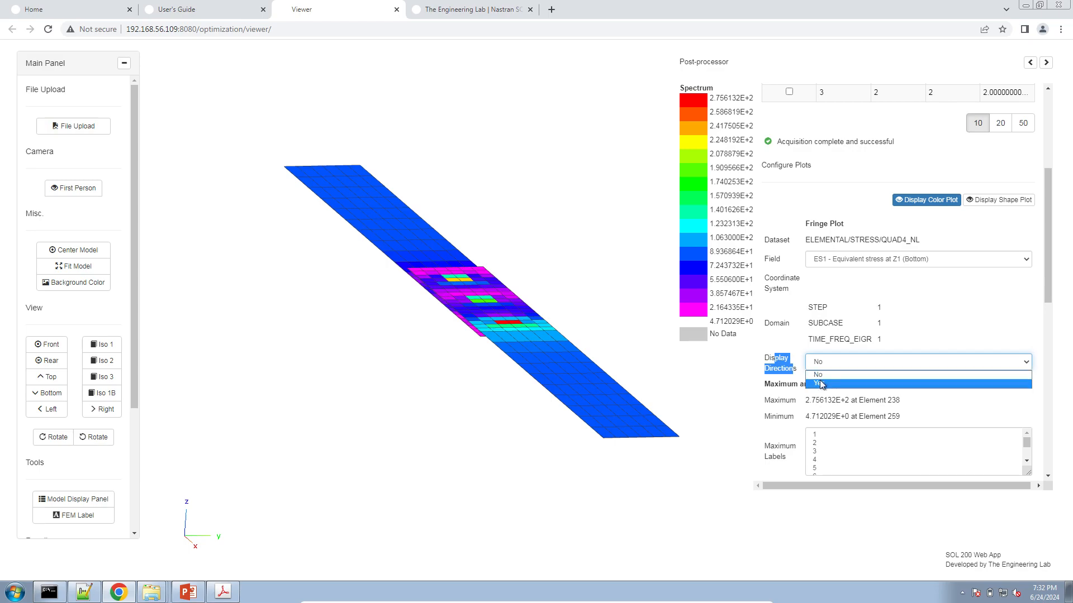
click(820, 384)
scroll(553, 358, up, 5)
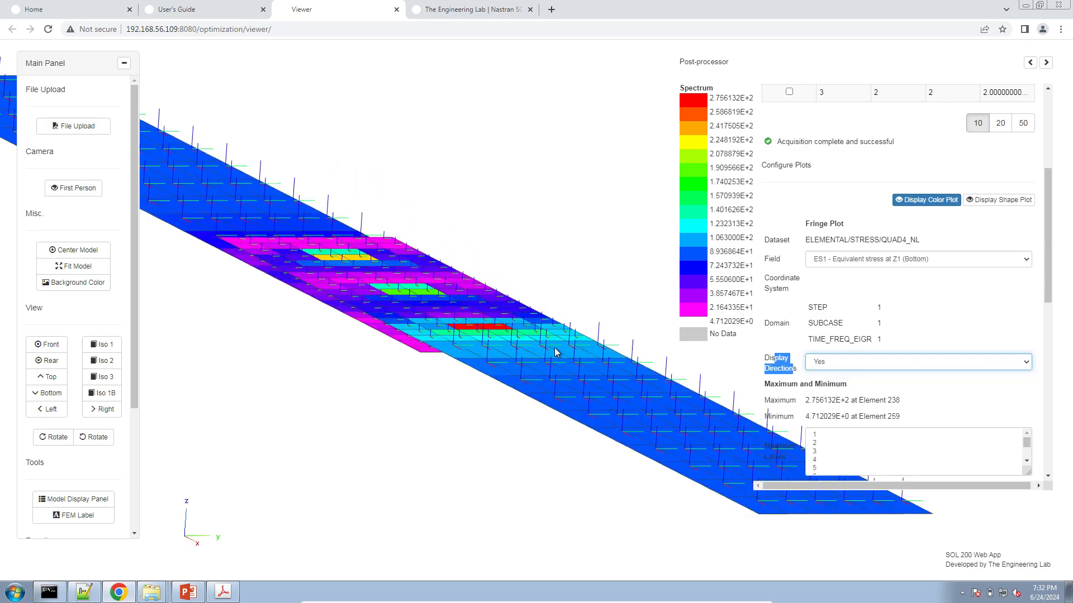
scroll(556, 352, up, 5)
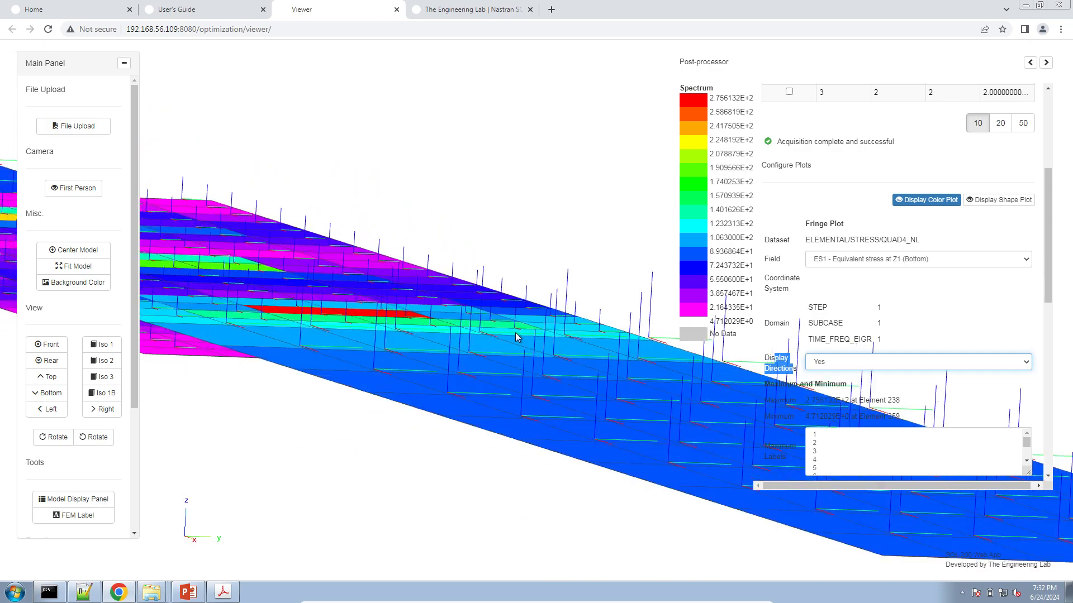
drag(516, 337, 481, 354)
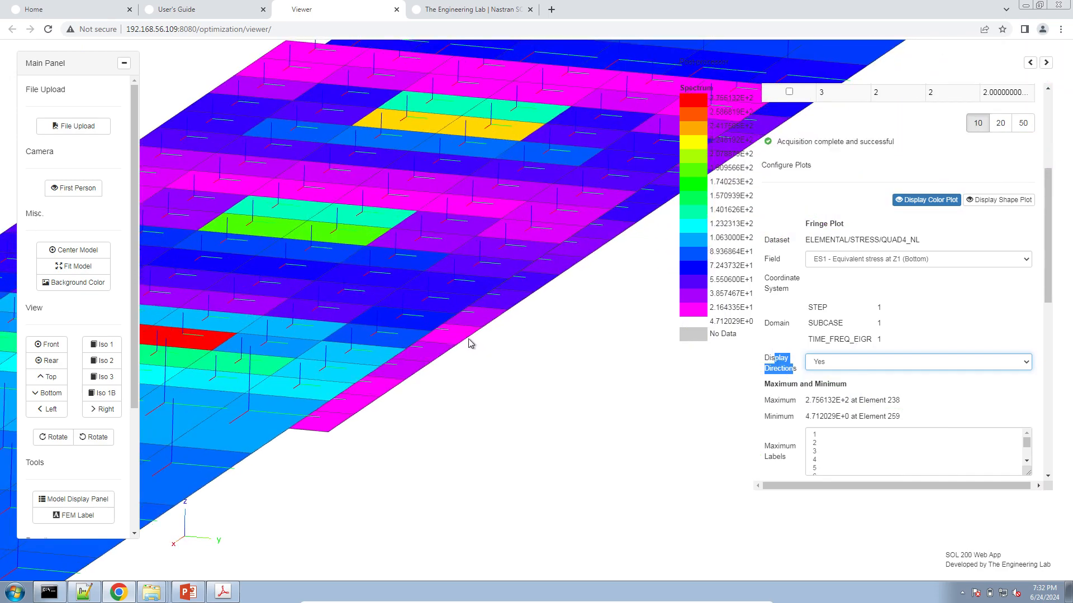
drag(449, 314, 499, 353)
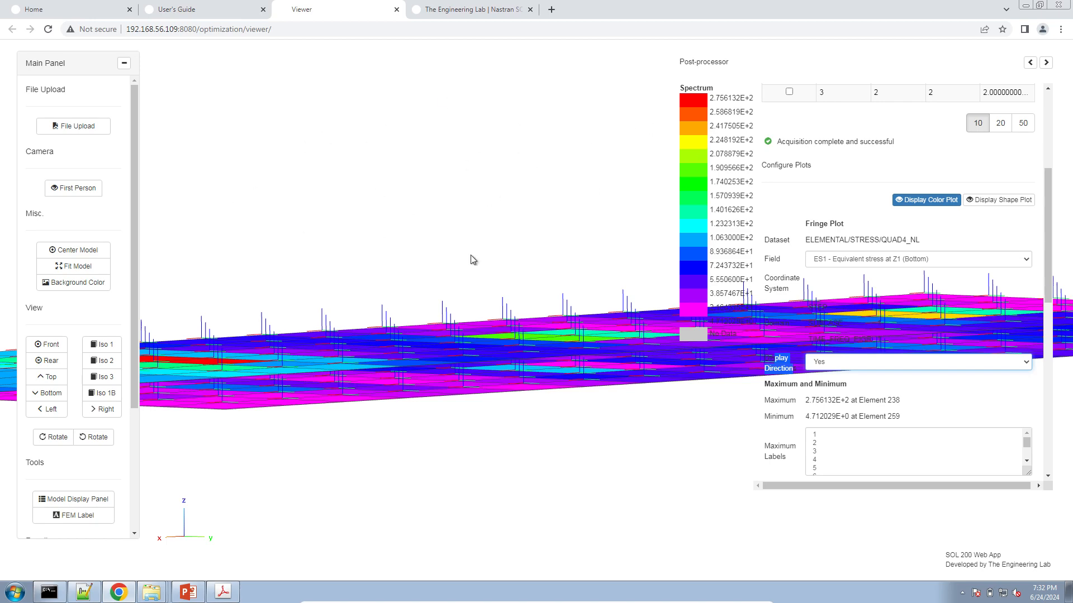
drag(471, 260, 568, 443)
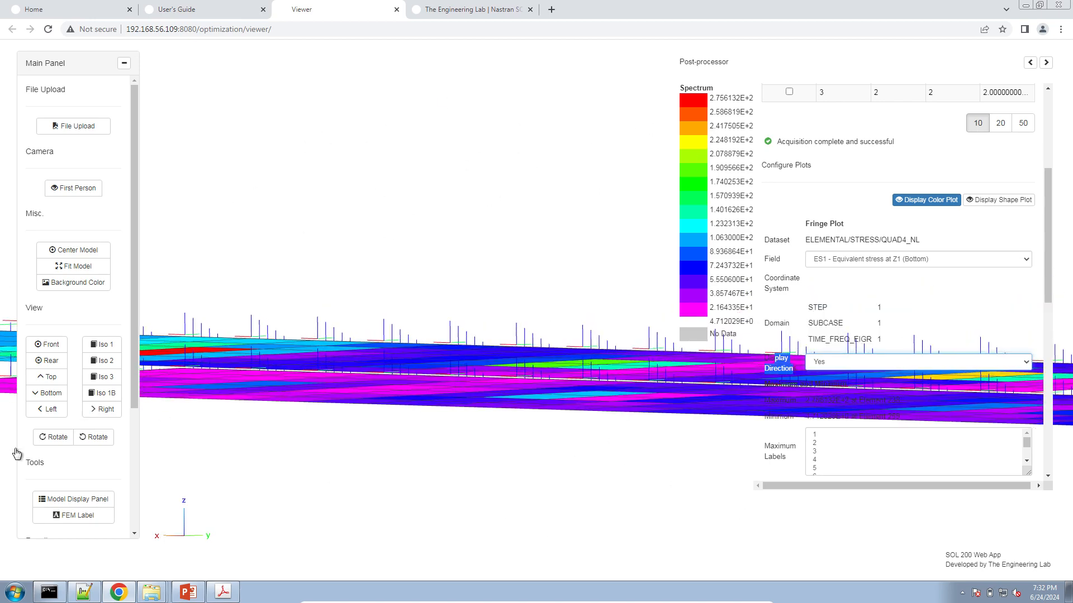
Show the display detail and detail wireframe for all properties in the model display settings and inspect the overlapping plates' thickness
click(61, 504)
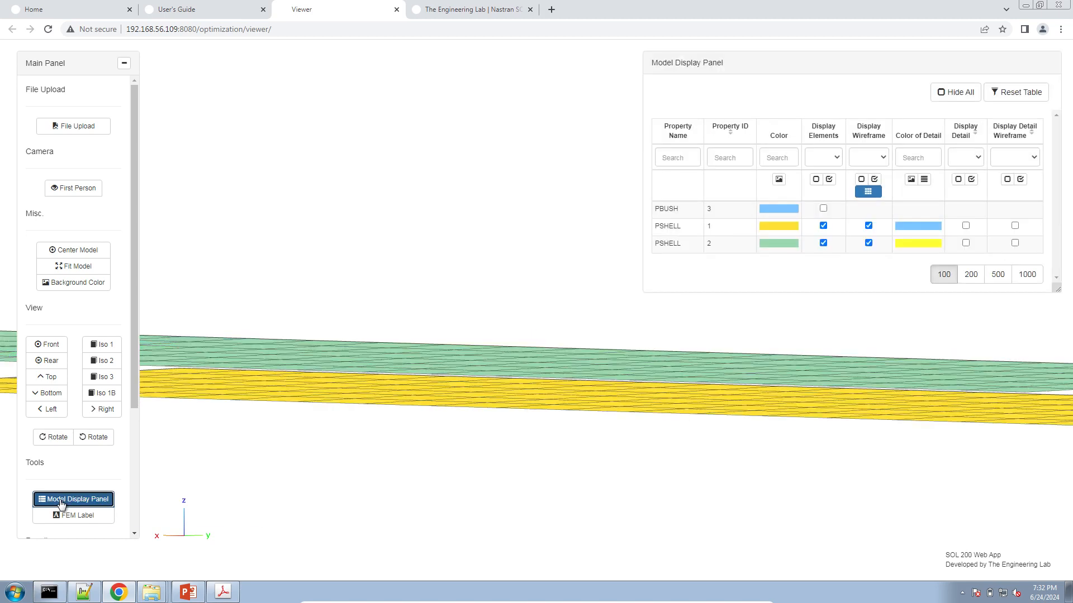
click(971, 178)
click(1020, 179)
drag(486, 372, 507, 357)
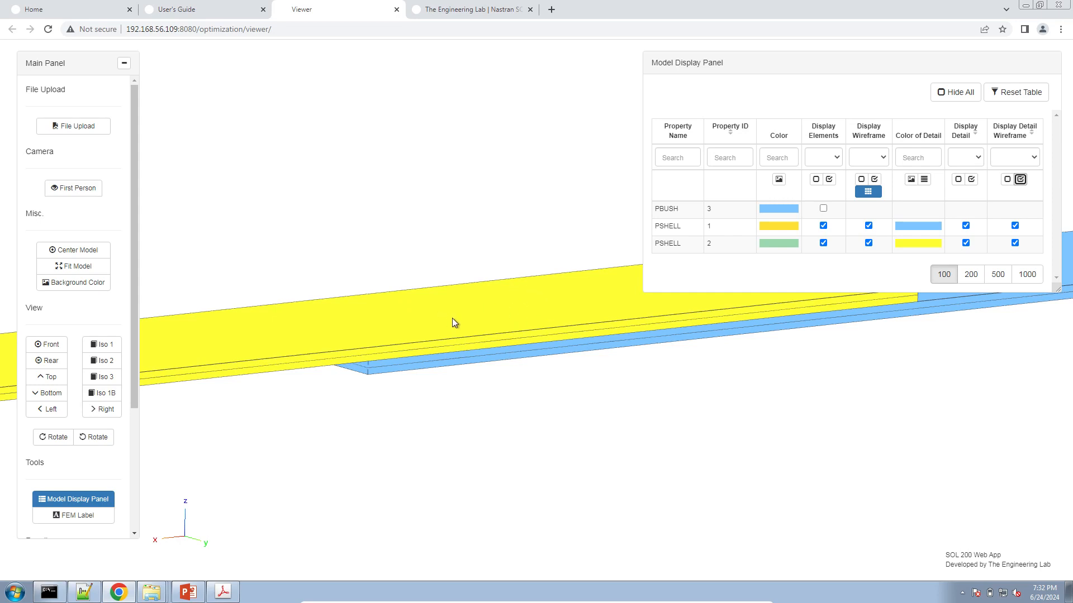
drag(431, 336, 231, 333)
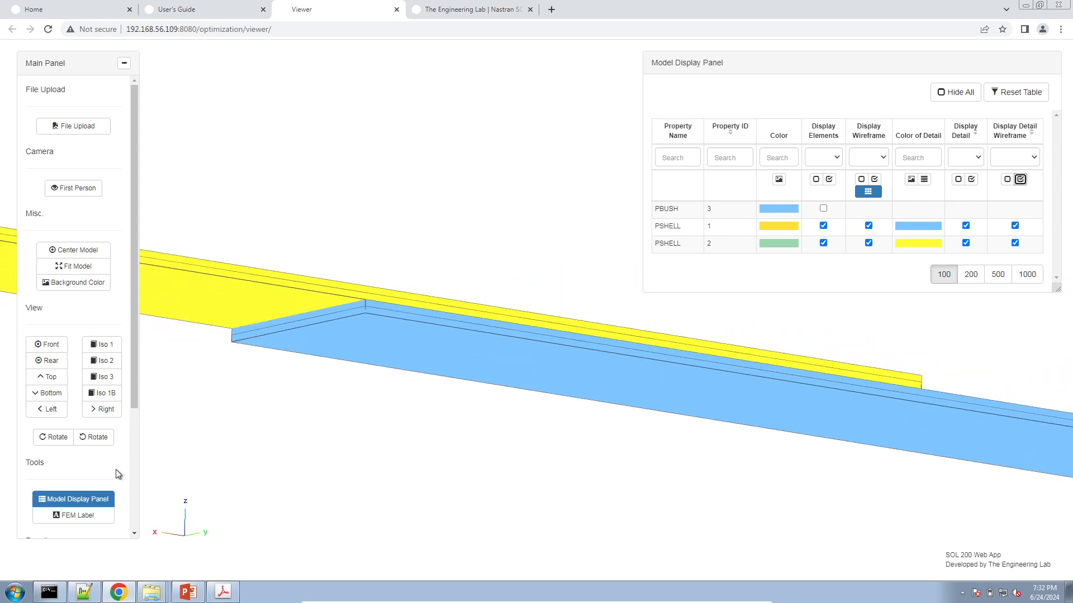
Return to the Post-processor stress plot and inspect the Z1 (Bottom) equivalent stress on the overlap from above and below
scroll(115, 474, down, 2)
click(89, 467)
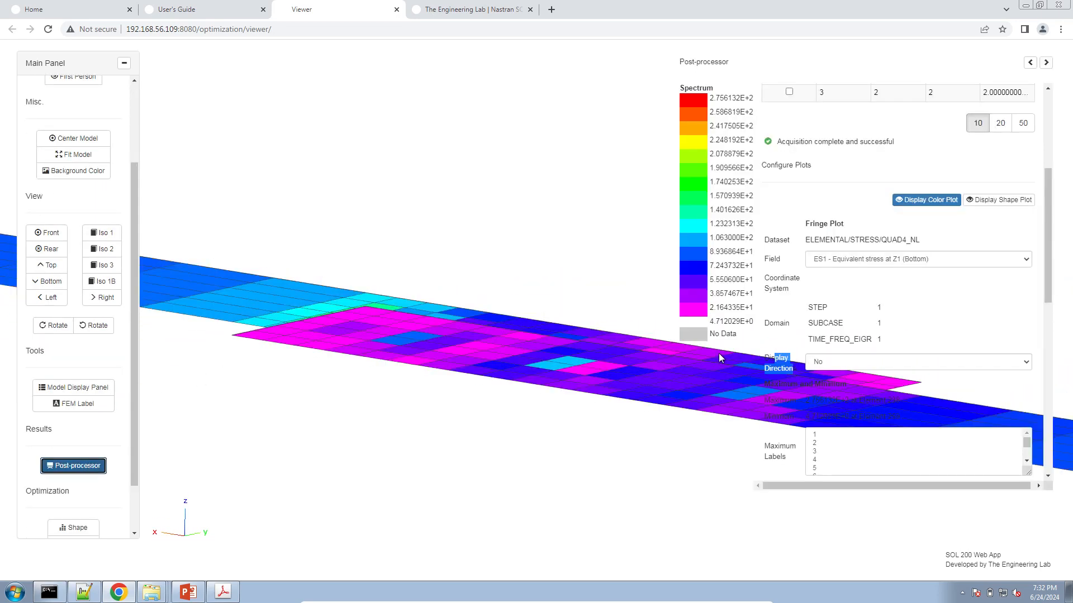
drag(609, 400, 618, 431)
drag(383, 358, 274, 465)
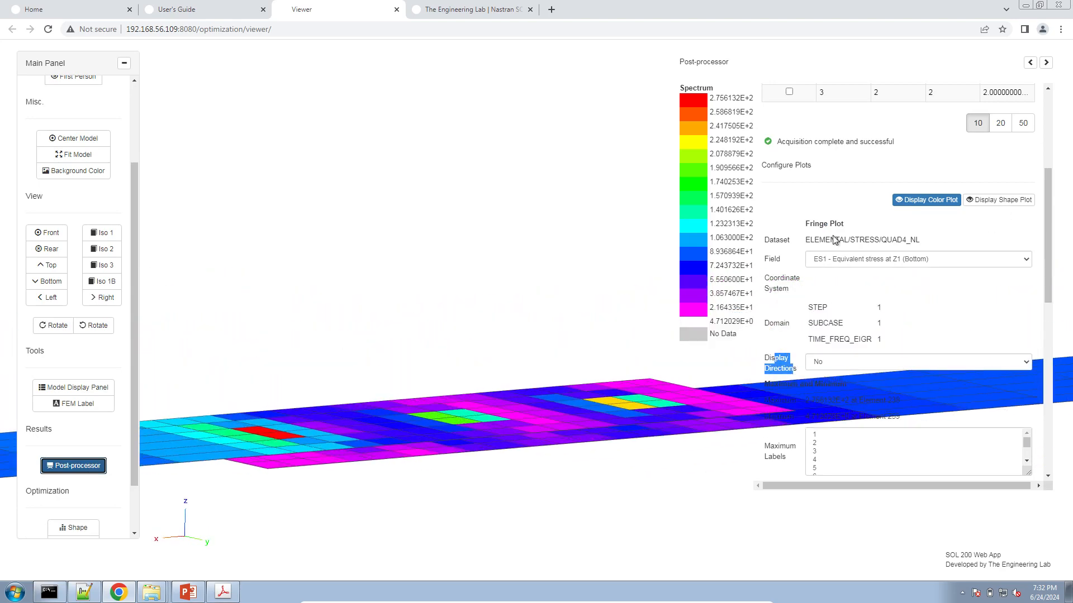
click(920, 261)
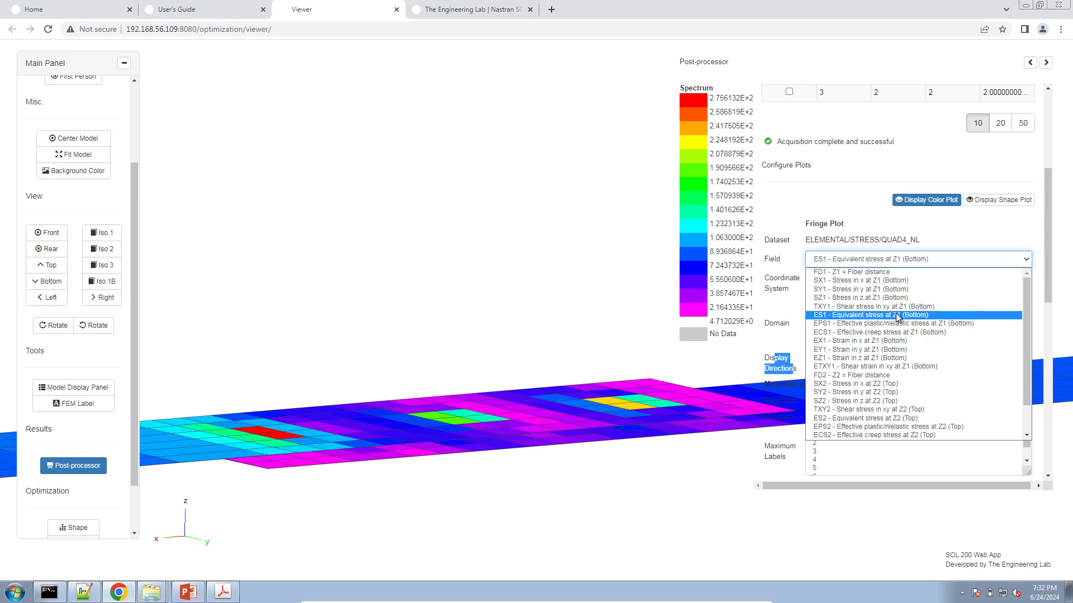
click(417, 367)
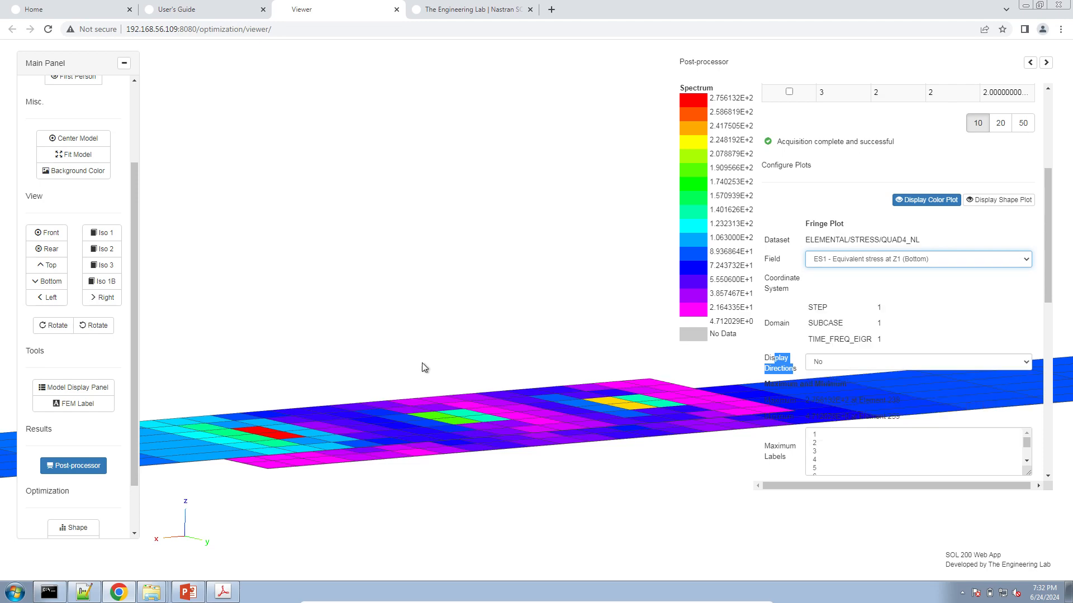
drag(421, 364, 608, 313)
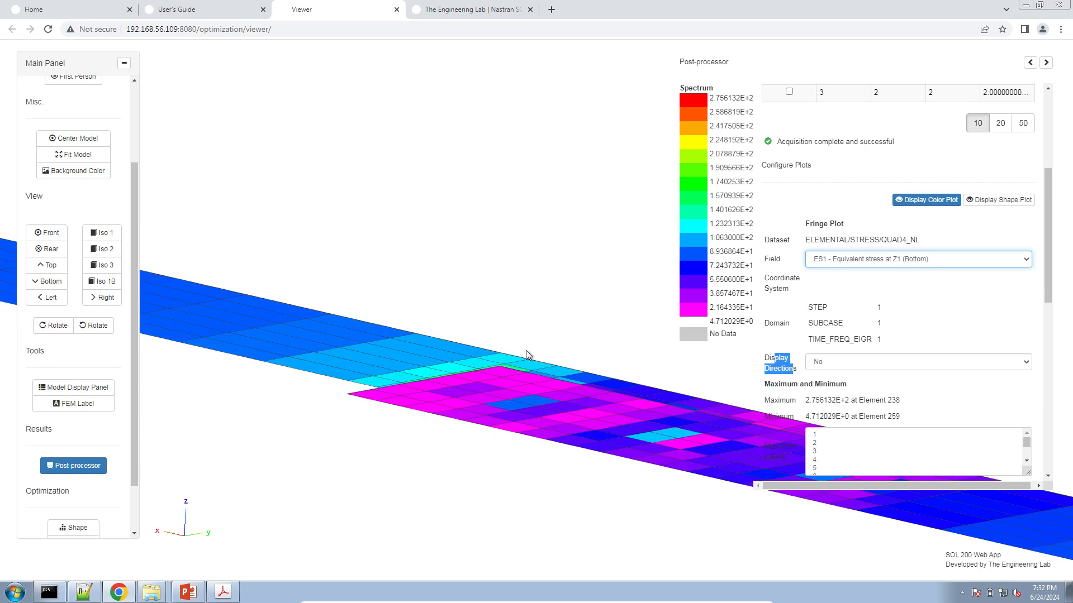
Plot ES2 - Equivalent stress at Z2 (Top) as the fringe field and view the overlapping plates edge-on
click(962, 260)
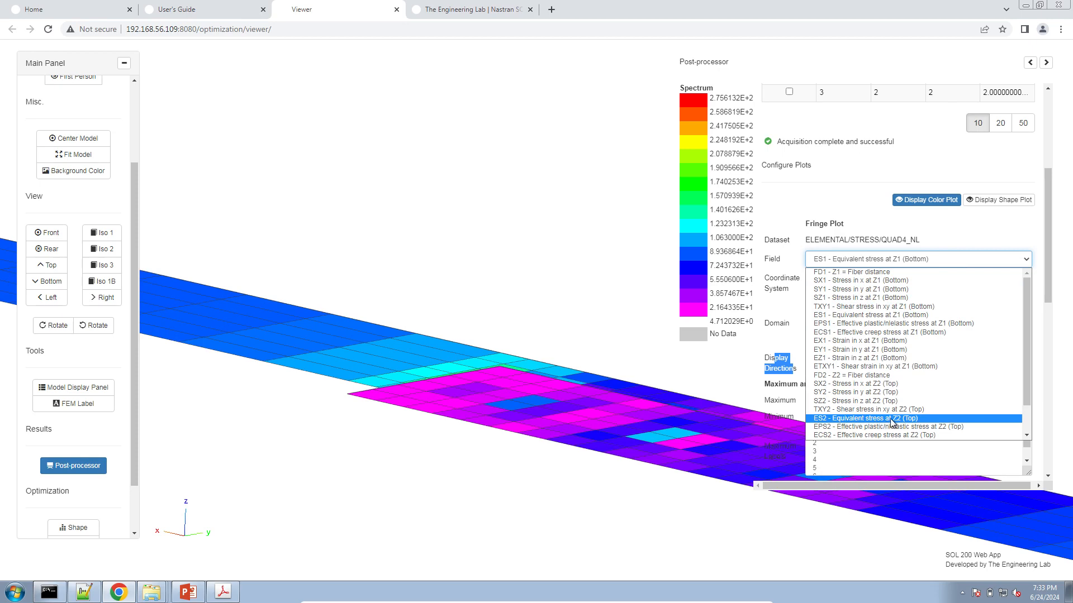
click(907, 422)
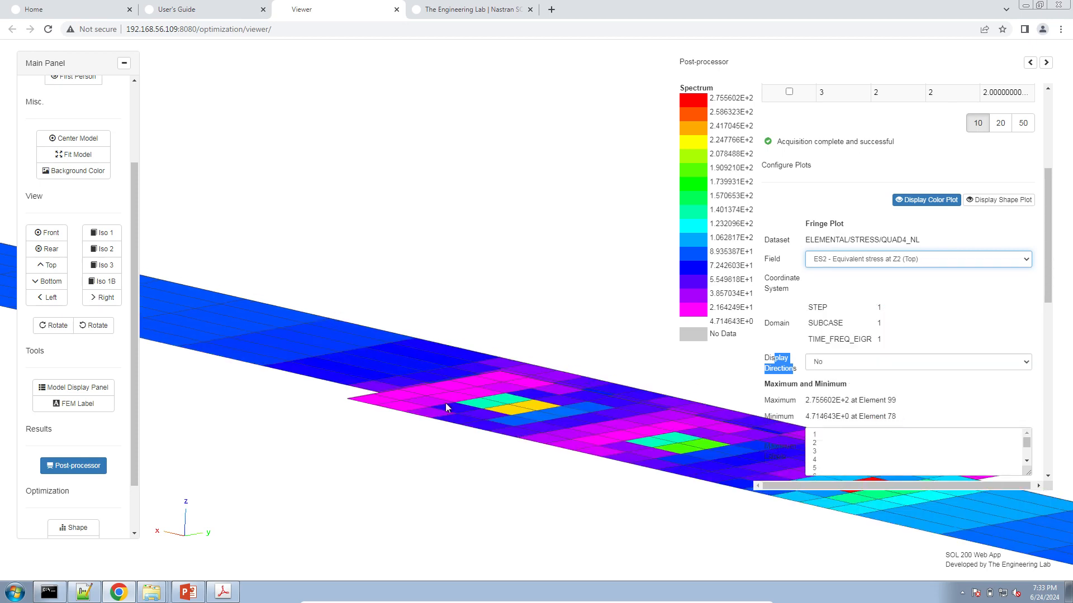
drag(445, 403, 163, 570)
Switch to the Demonstration Problems Manual in Adobe Acrobat Pro and look through Chapter 33 for Table 33-1, Rivet Shear Forces
click(223, 592)
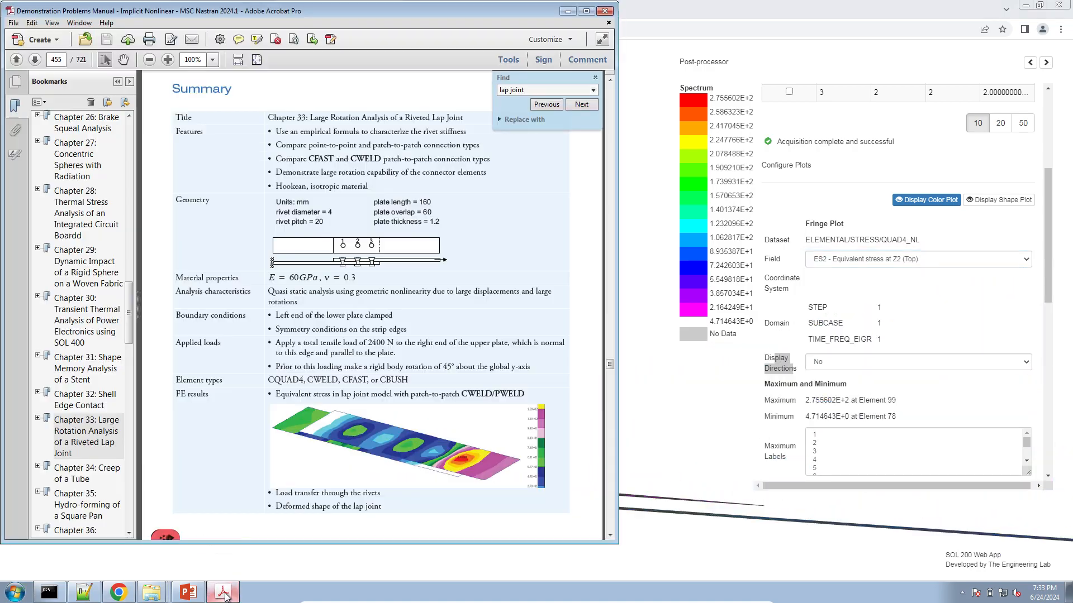
scroll(316, 406, down, 4)
scroll(317, 406, down, 20)
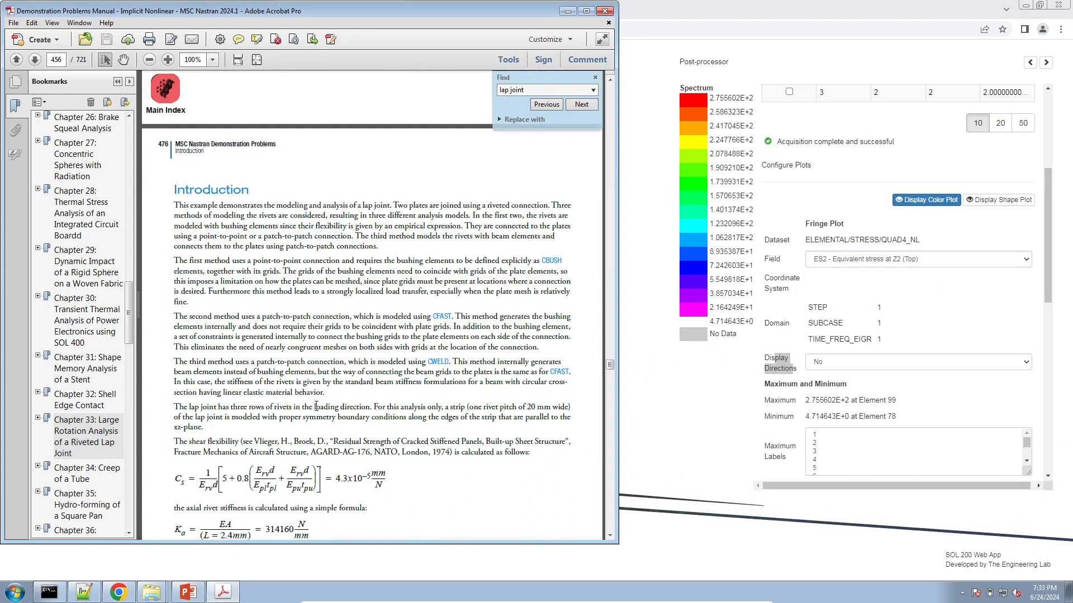
scroll(316, 409, down, 20)
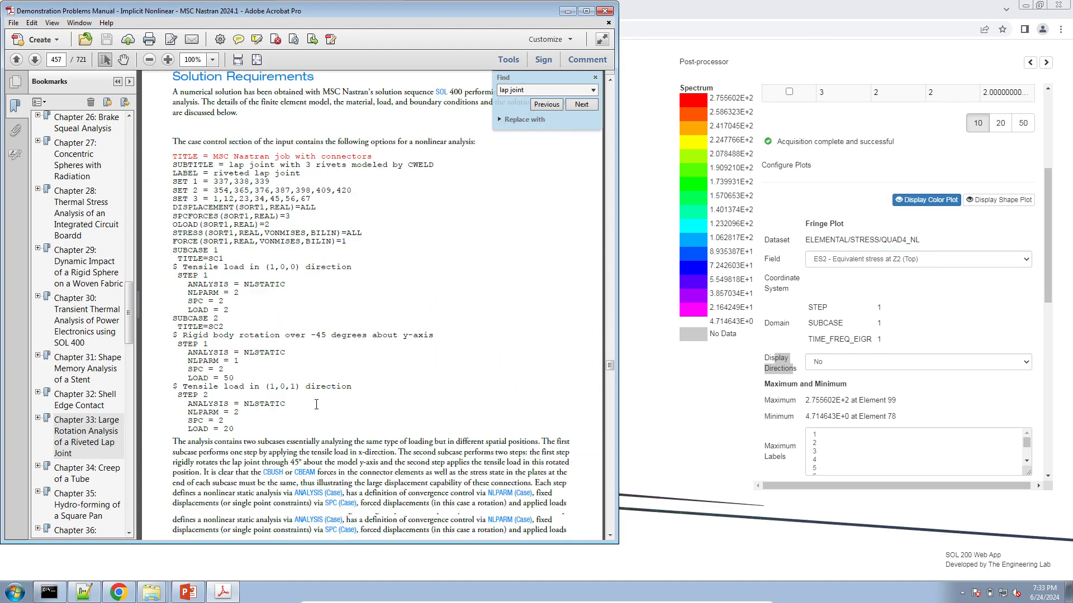
scroll(318, 404, down, 20)
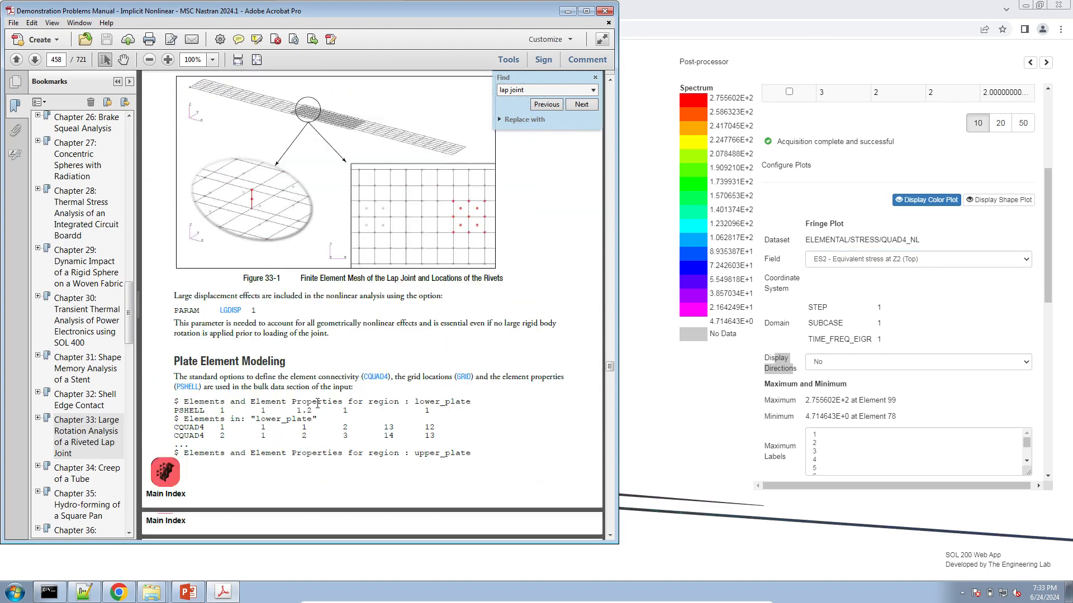
scroll(317, 404, down, 20)
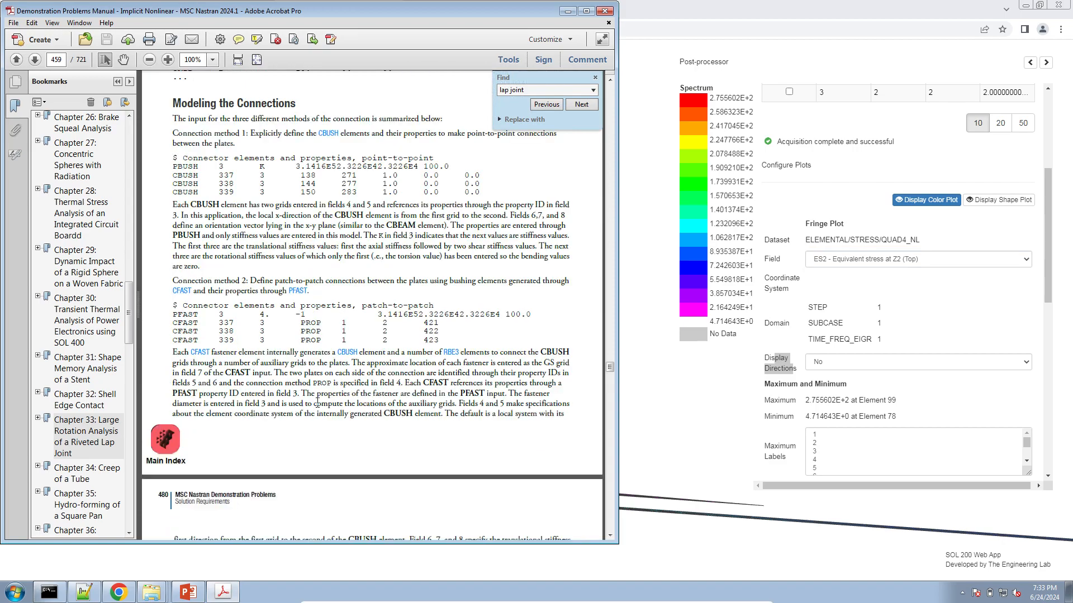
scroll(318, 405, down, 20)
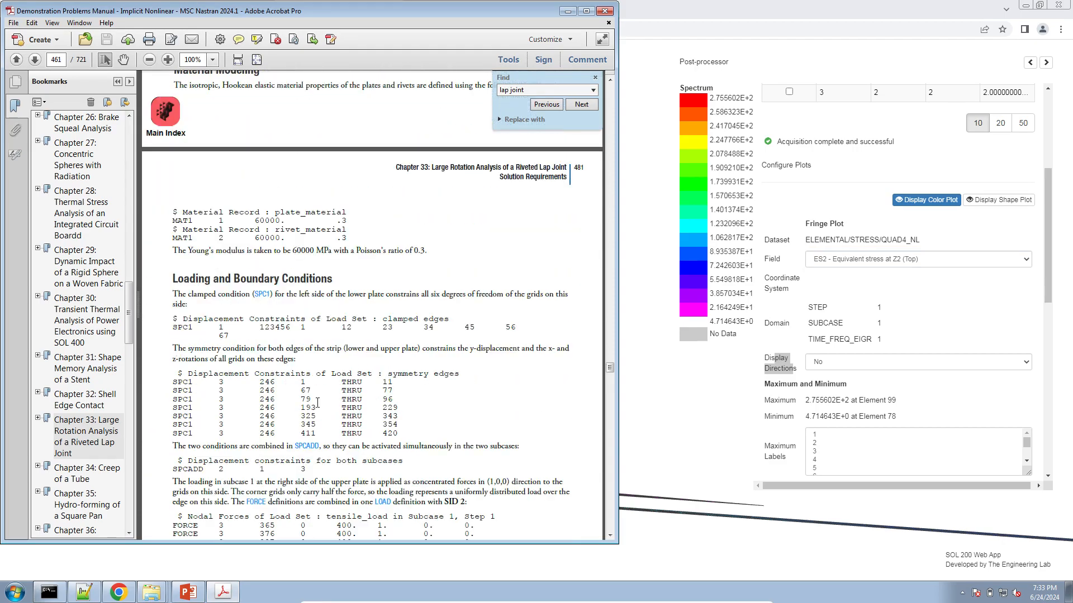
scroll(318, 404, down, 20)
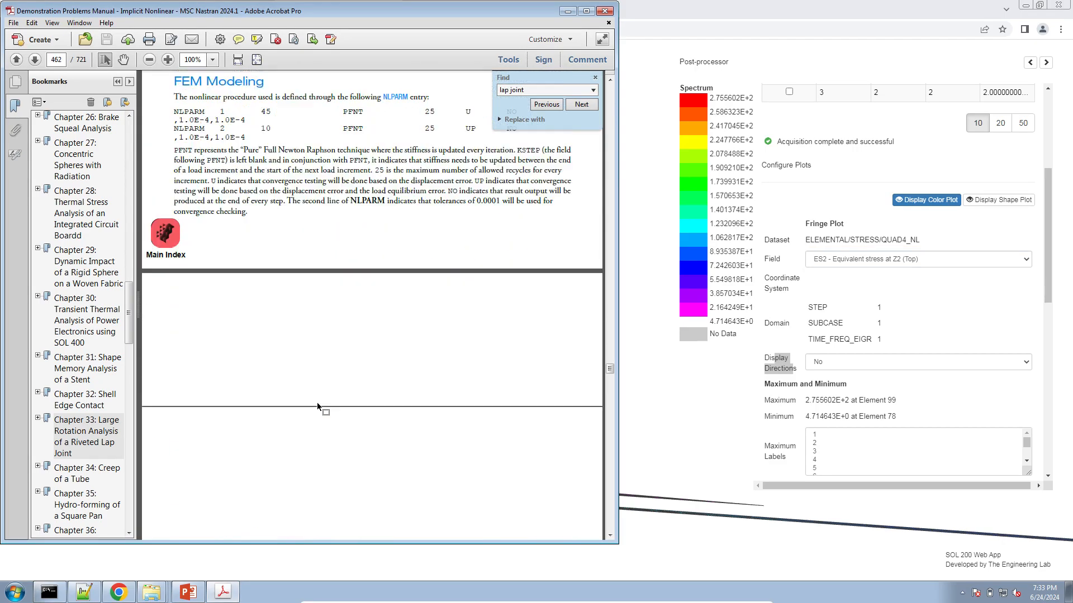
scroll(318, 405, down, 20)
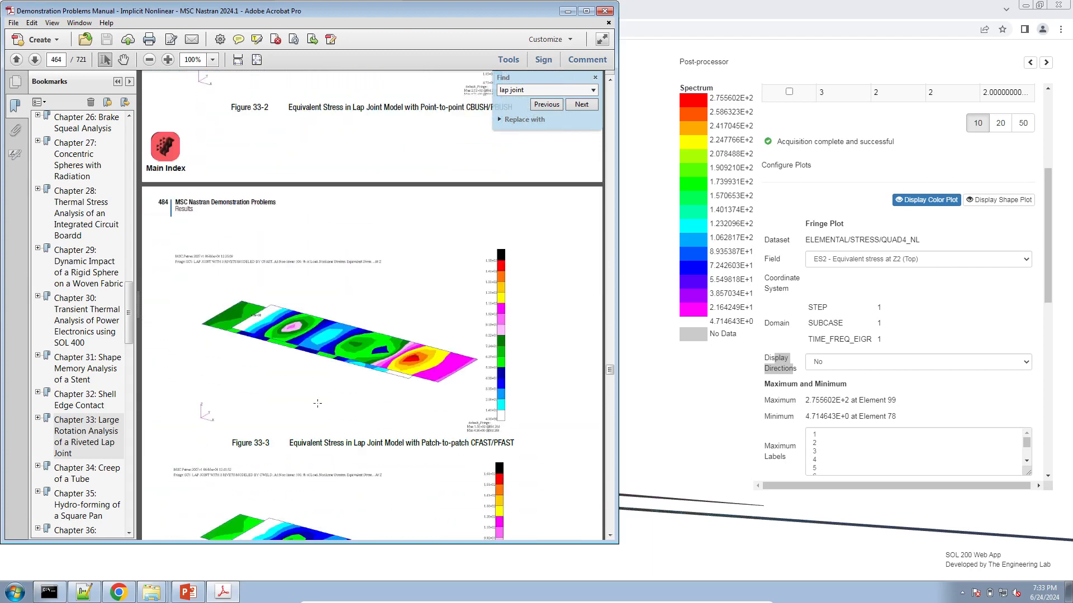
scroll(317, 404, down, 8)
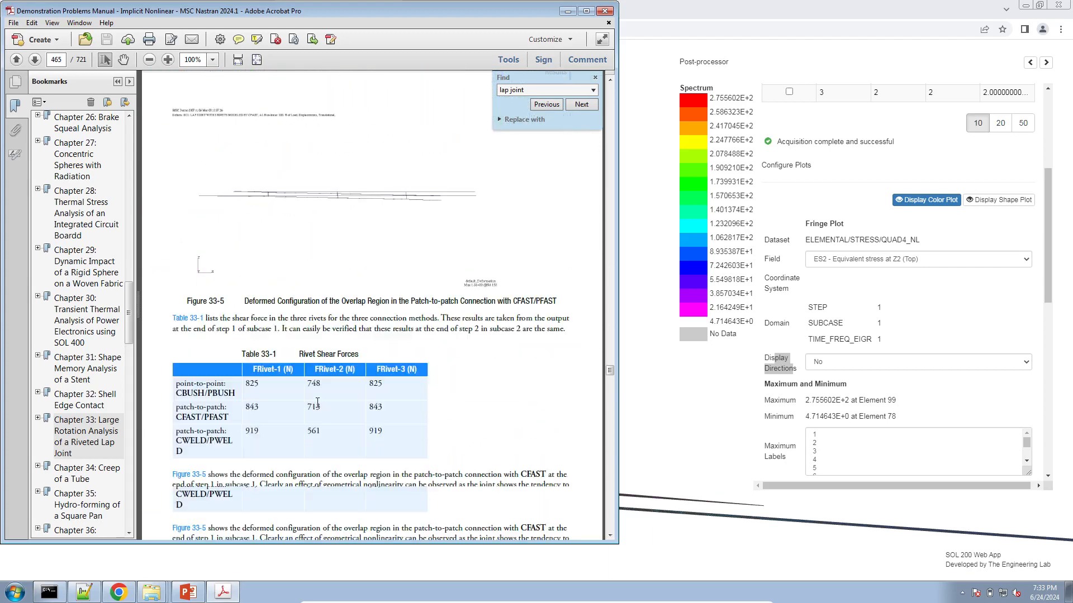
scroll(317, 404, down, 2)
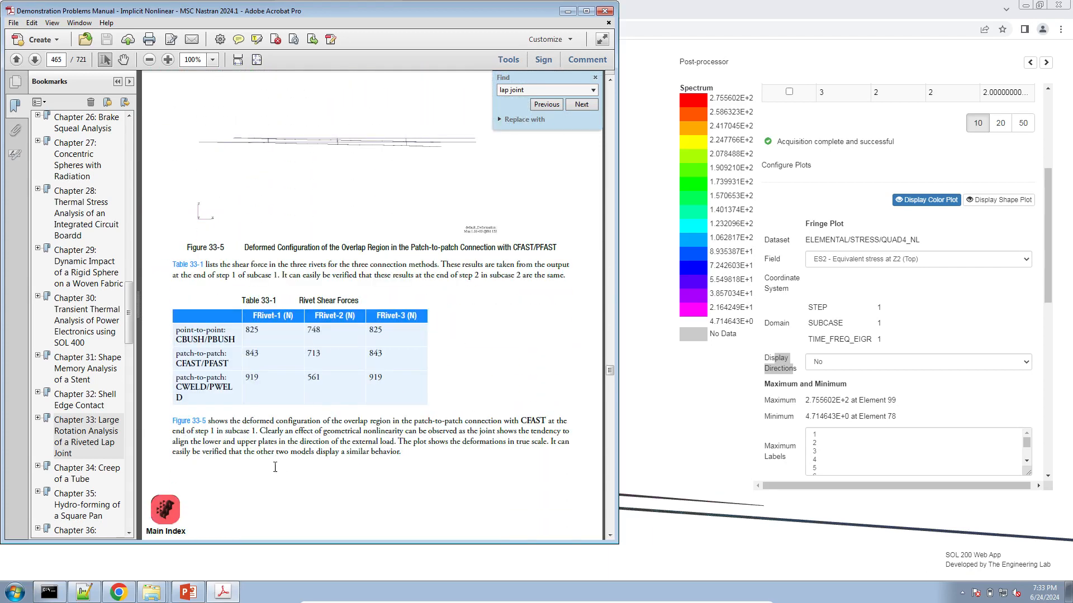
Enlarge Table 33-1 to 200% and highlight the three rivet shear forces in the point-to-point CBUSH/PBUSH row
scroll(275, 467, up, 4)
drag(290, 535, 253, 535)
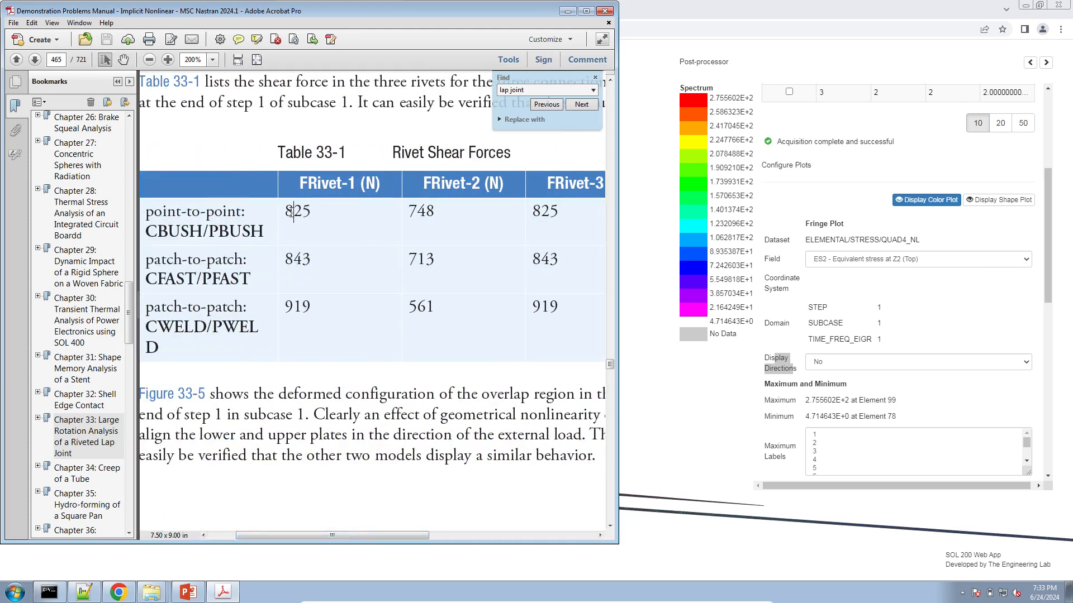
drag(294, 211, 502, 216)
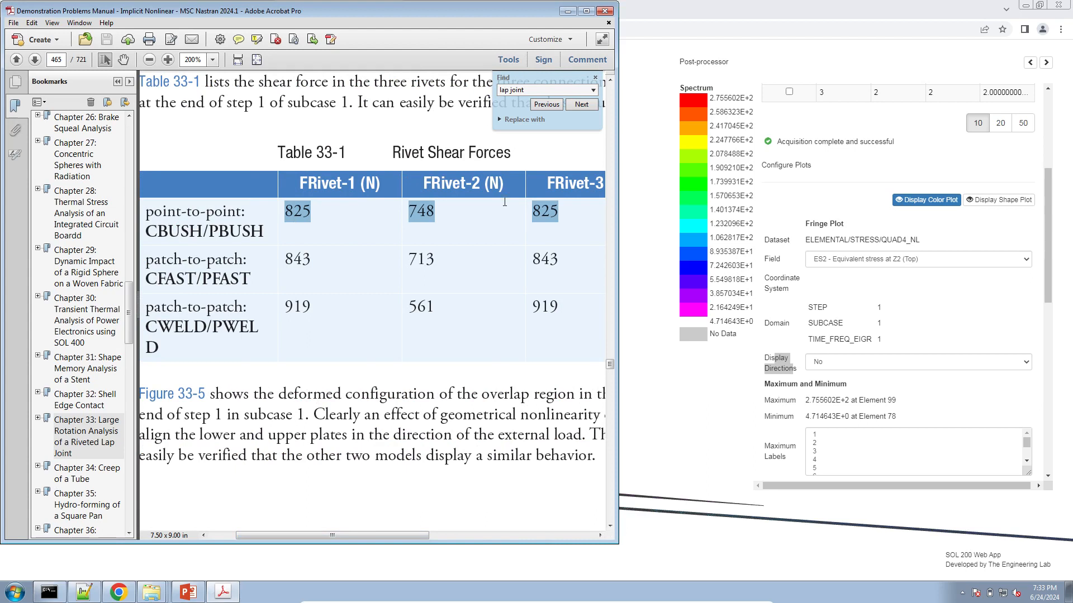
Switch back to the Viewer in Chrome and hide the display detail and detail wireframe for all properties in the model display settings
click(796, 5)
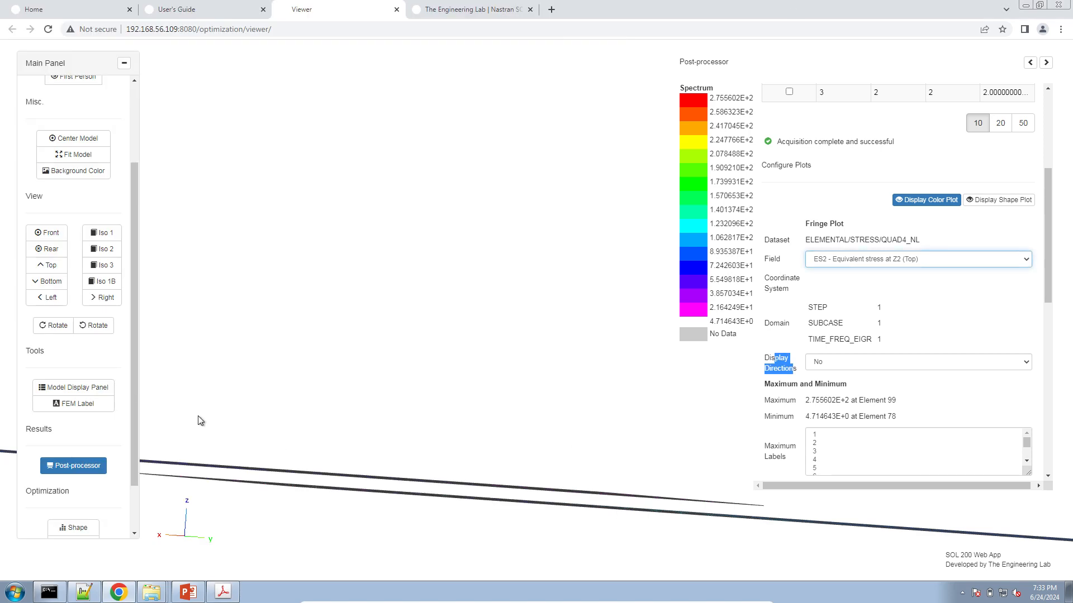
click(107, 391)
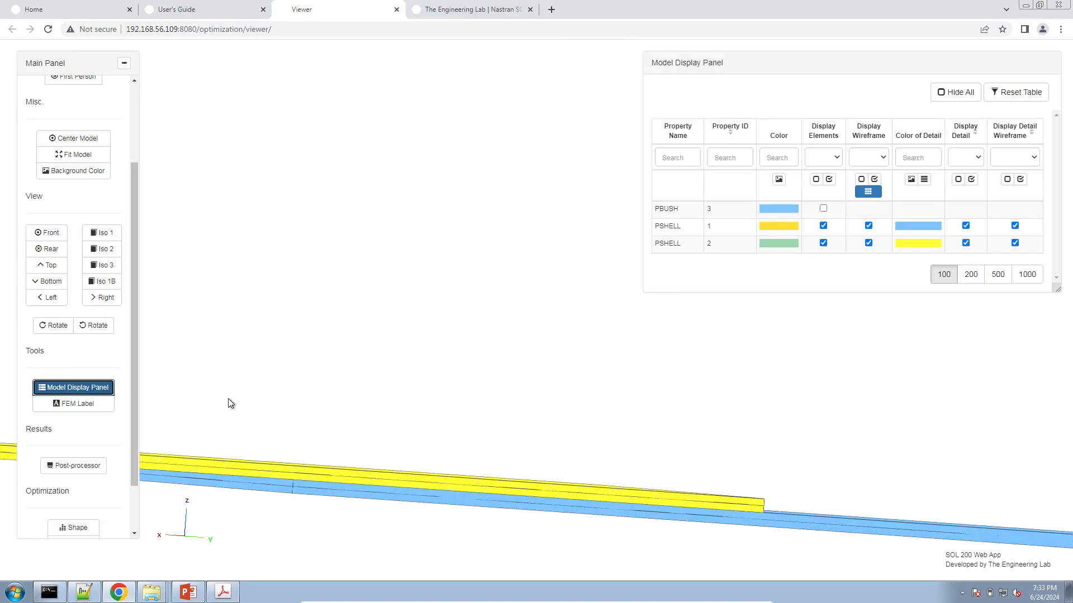
click(957, 179)
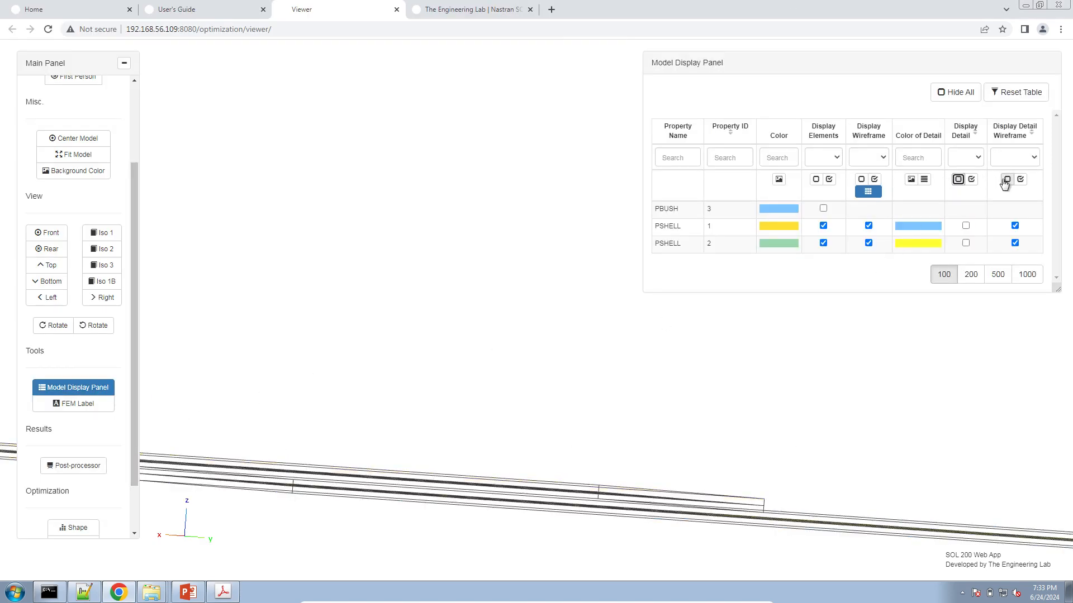
click(1006, 179)
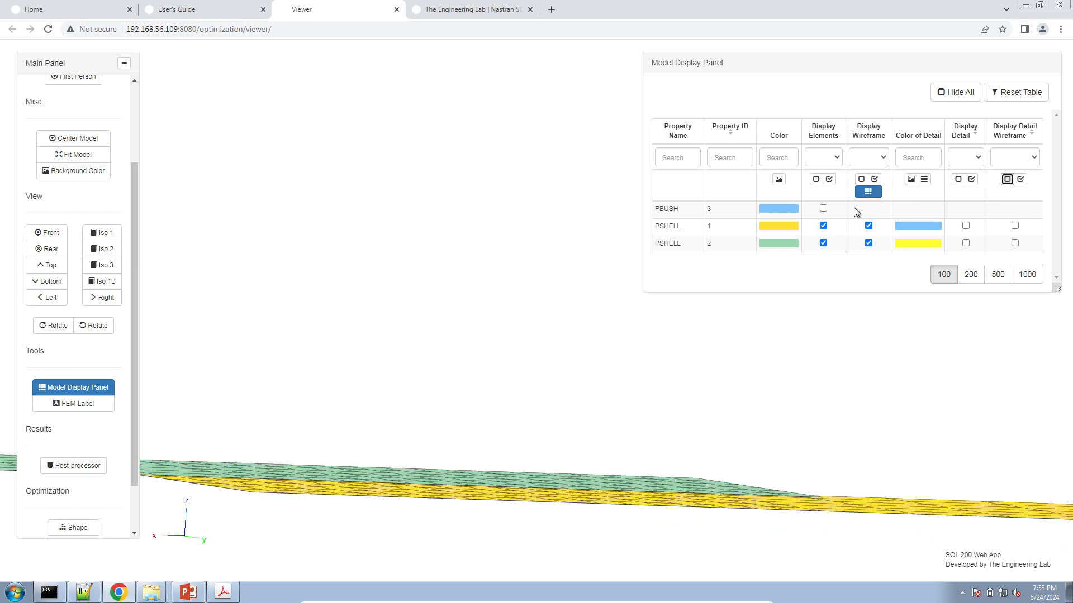
Display the PBUSH 3 elements and examine the middle connector between the plates up close, toggling its visibility to identify it
click(823, 208)
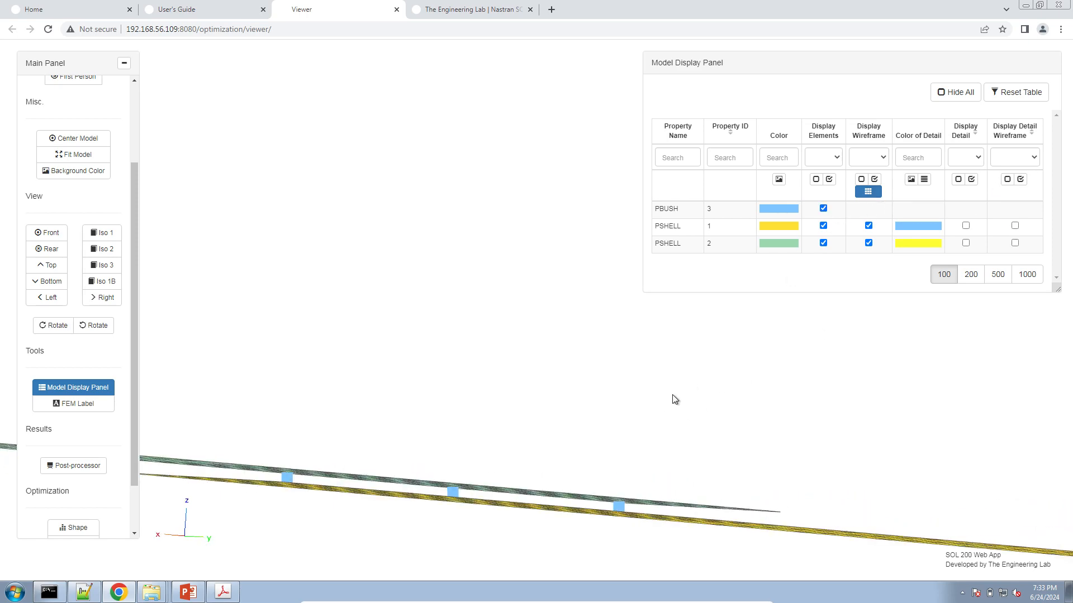
drag(672, 394, 552, 371)
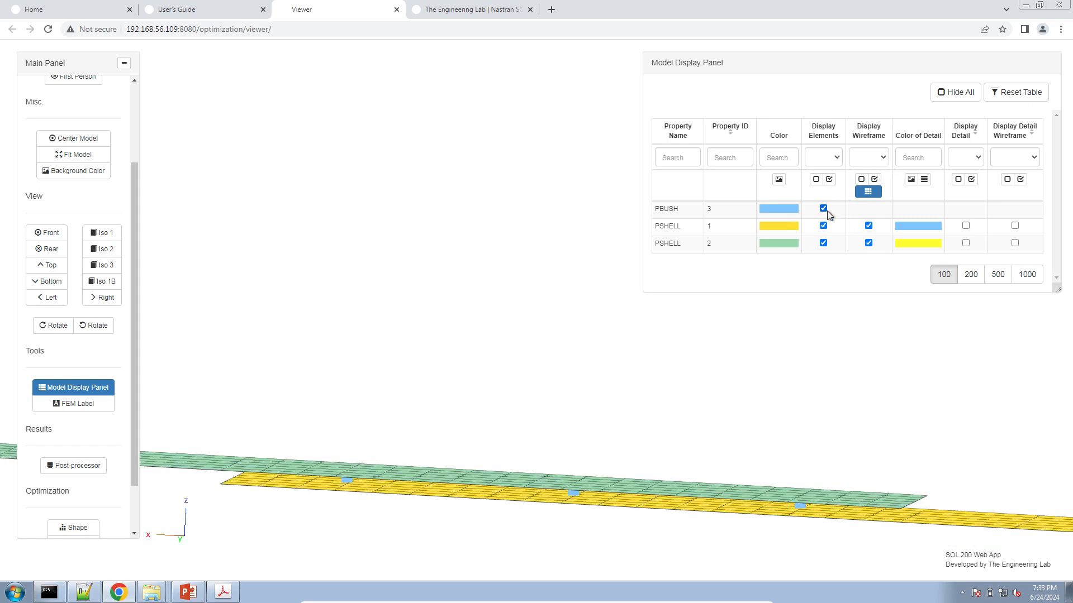
drag(581, 453, 566, 314)
scroll(588, 391, up, 3)
scroll(585, 379, up, 5)
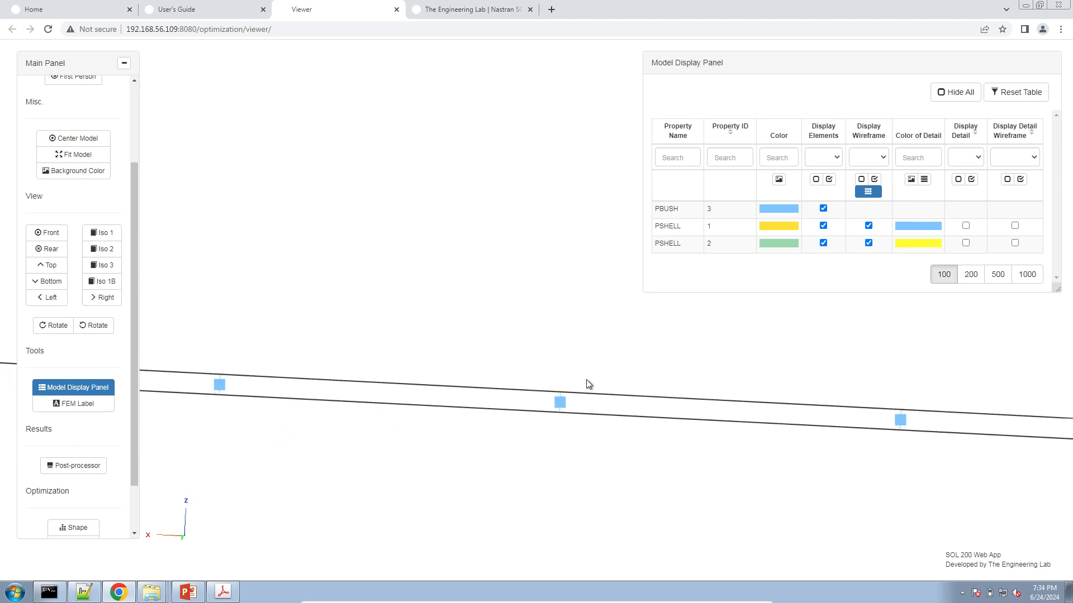
drag(584, 400, 545, 285)
scroll(565, 365, up, 1)
scroll(566, 369, up, 6)
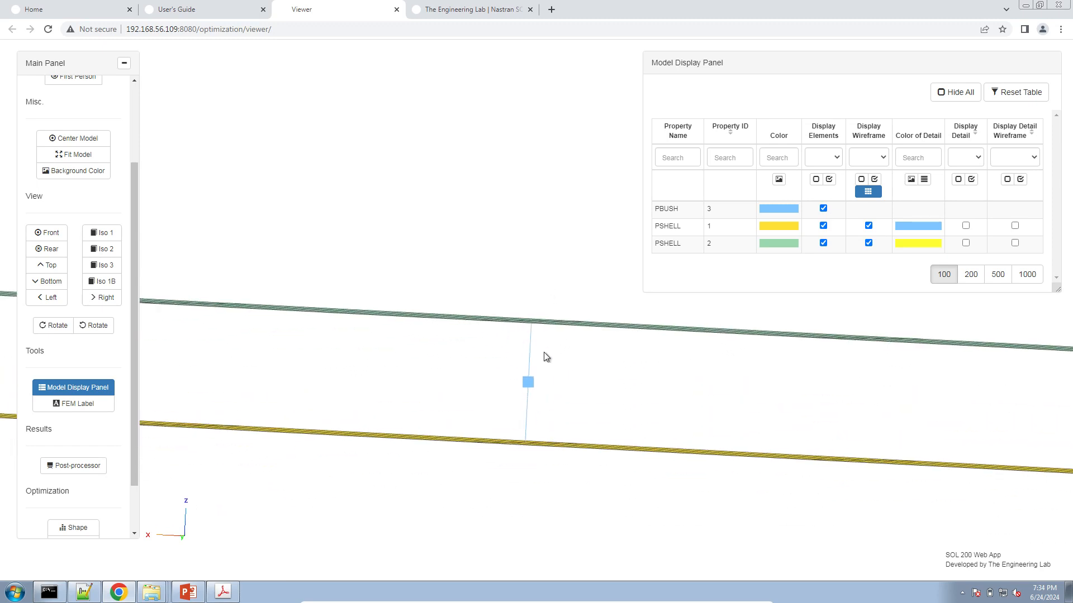
click(823, 209)
click(822, 209)
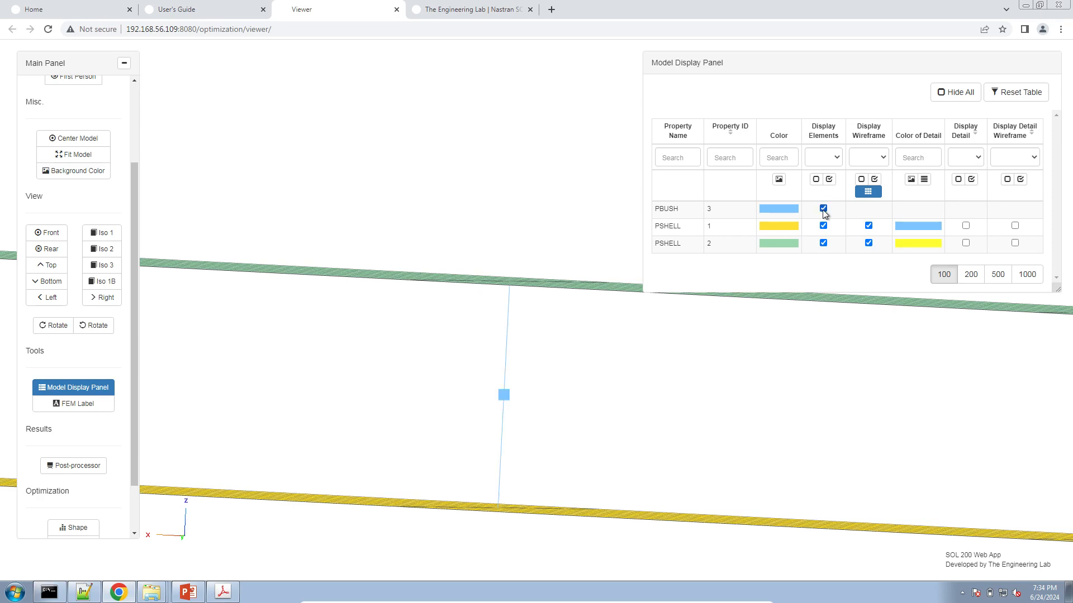
click(823, 209)
click(823, 209)
Label the middle CBUSH element by picking it in the model, and display its associated GRID IDs on both plates
click(97, 407)
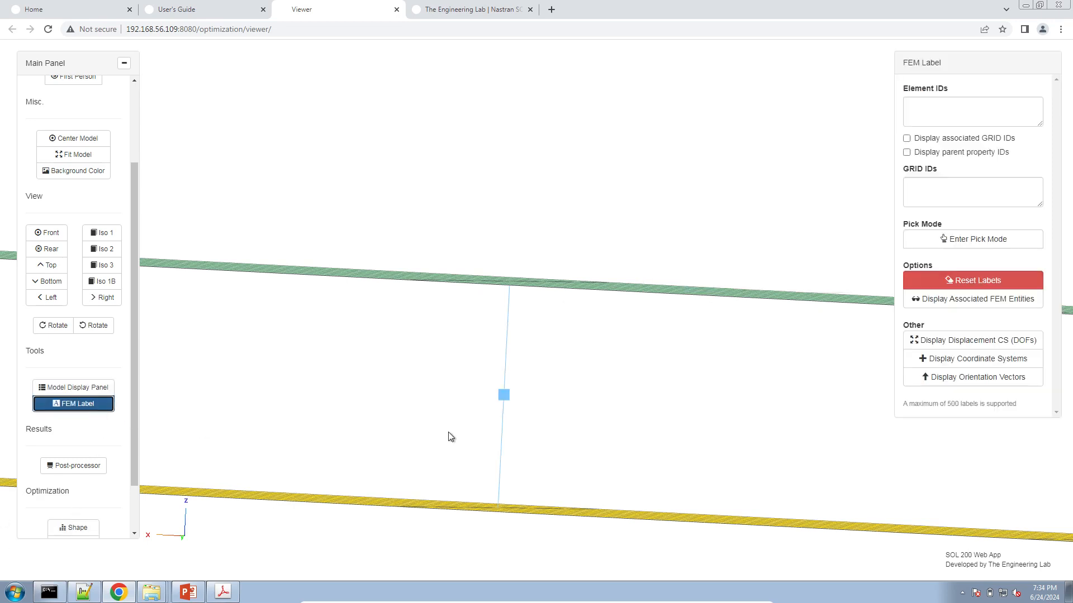
click(981, 242)
click(498, 395)
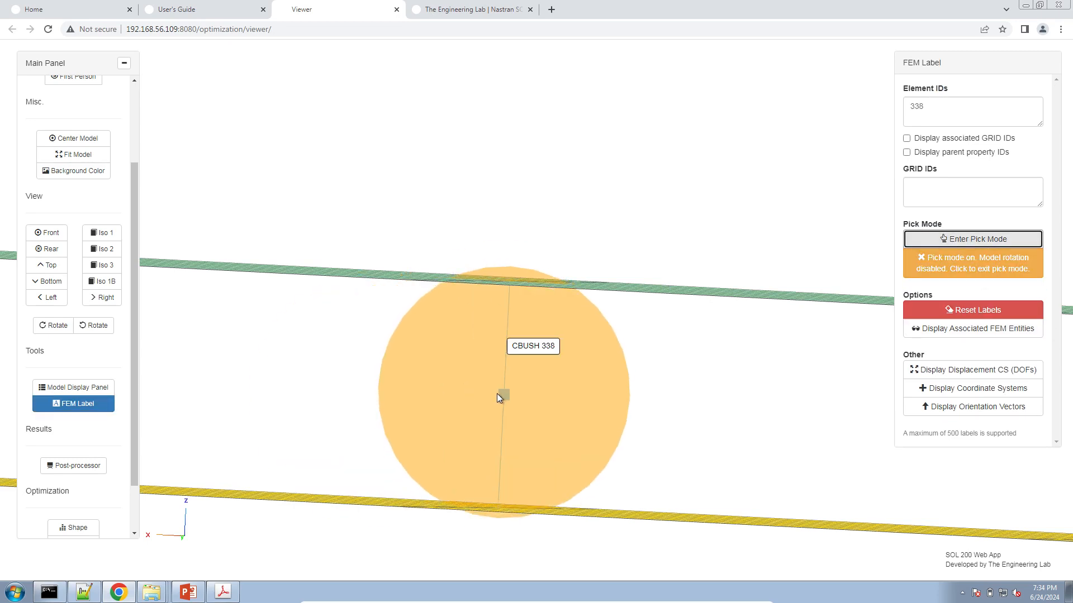
click(1000, 264)
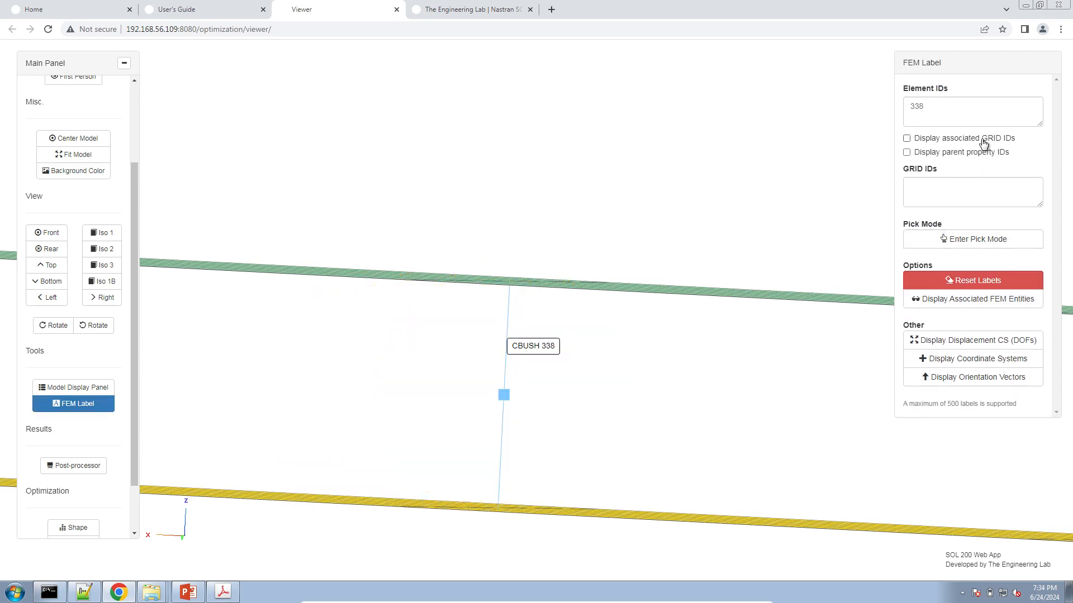
click(984, 141)
drag(555, 371, 559, 374)
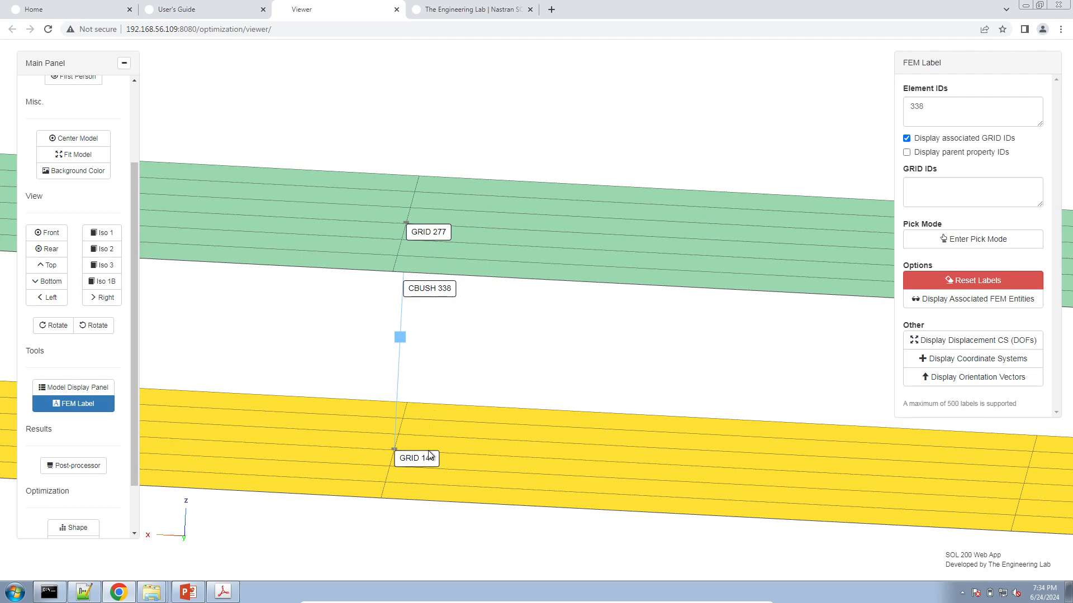
Load the ELEMENTAL/ELEMENT_FORCE/BUSH dataset in the post-processor for domain 1, step 1, subcase 1
click(84, 468)
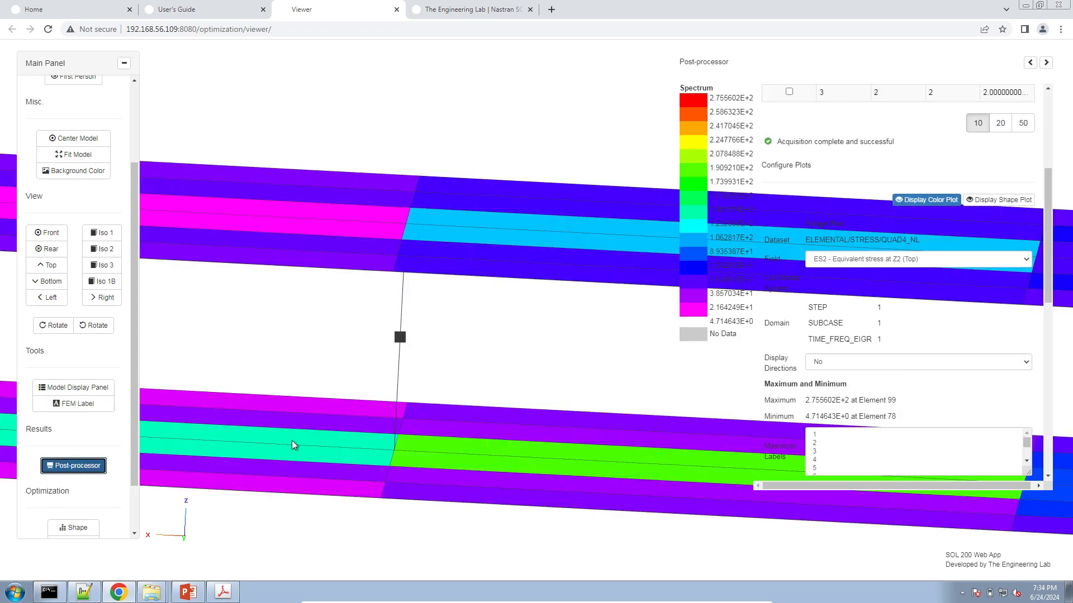
scroll(426, 408, down, 3)
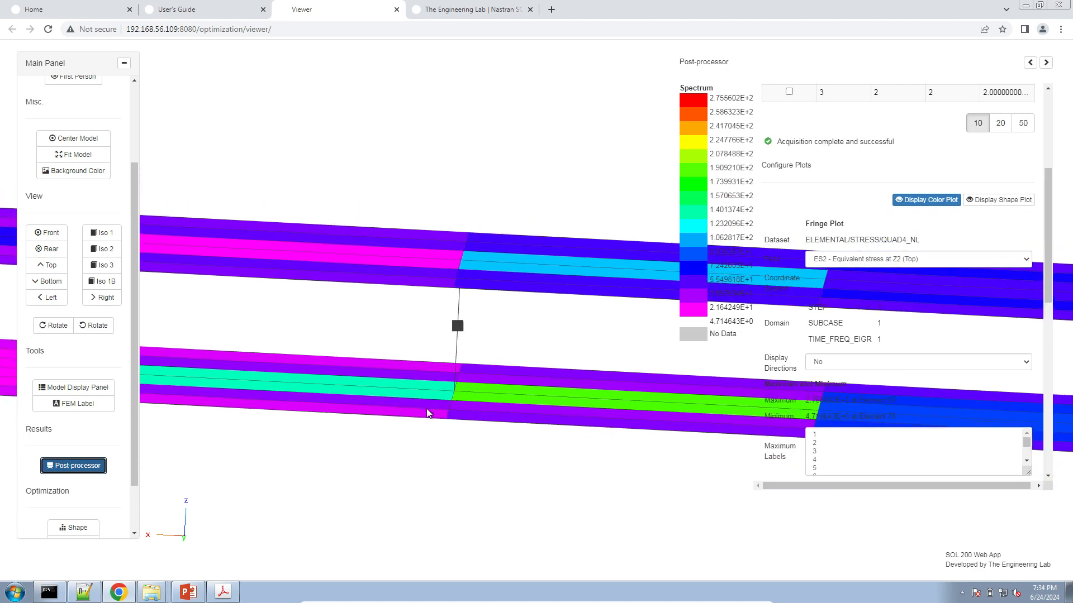
scroll(969, 148, up, 5)
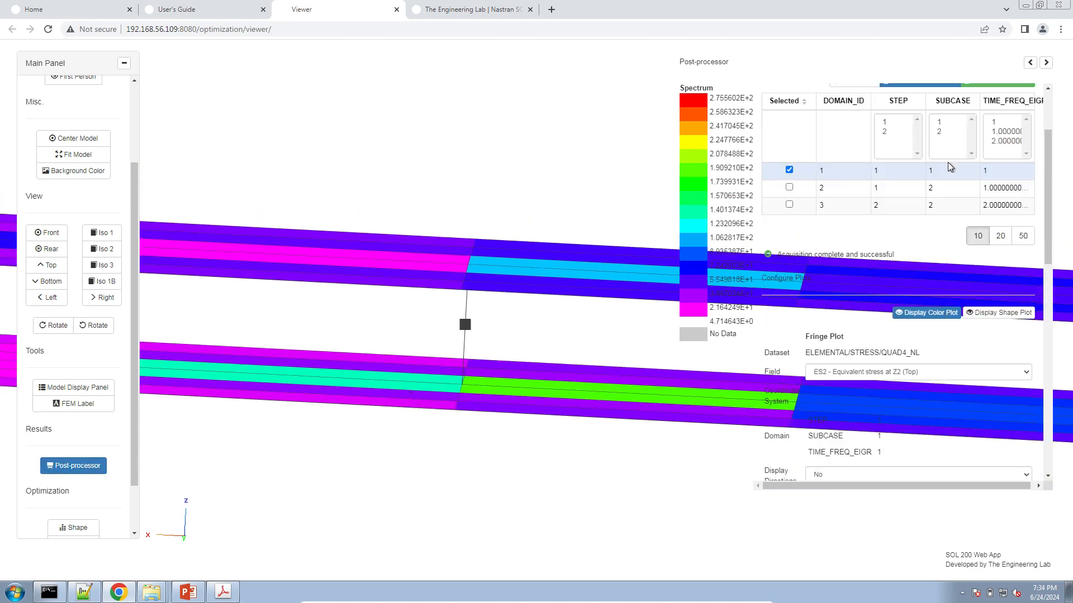
click(855, 140)
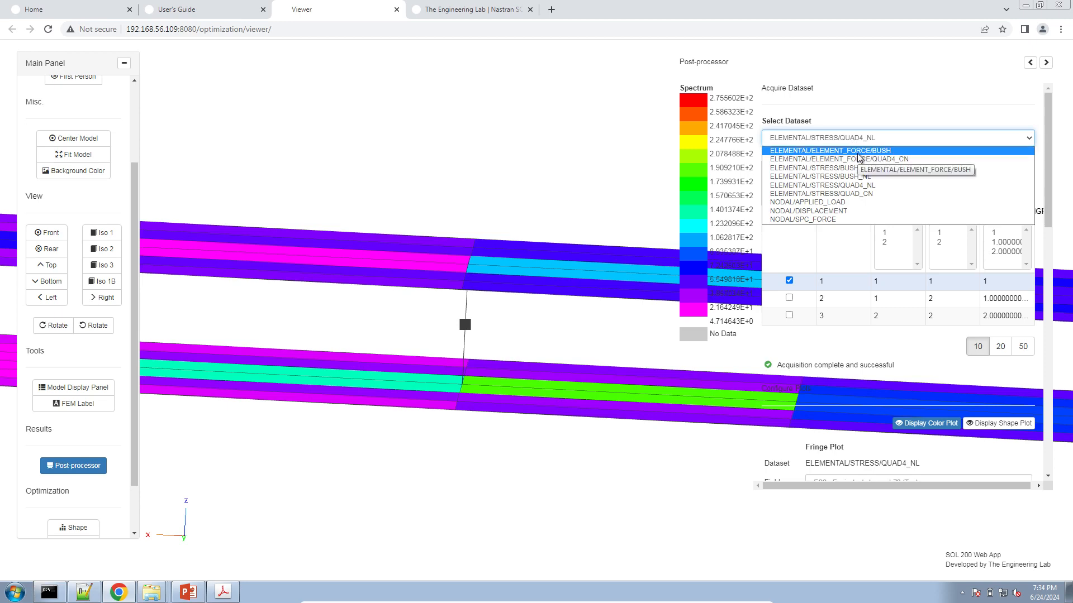
click(829, 150)
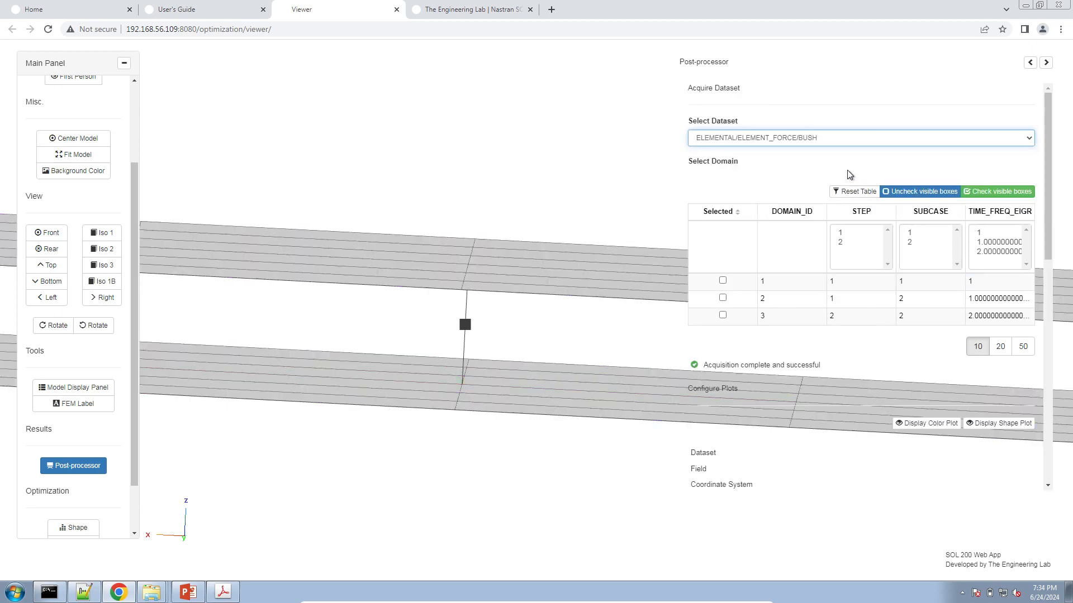
click(736, 283)
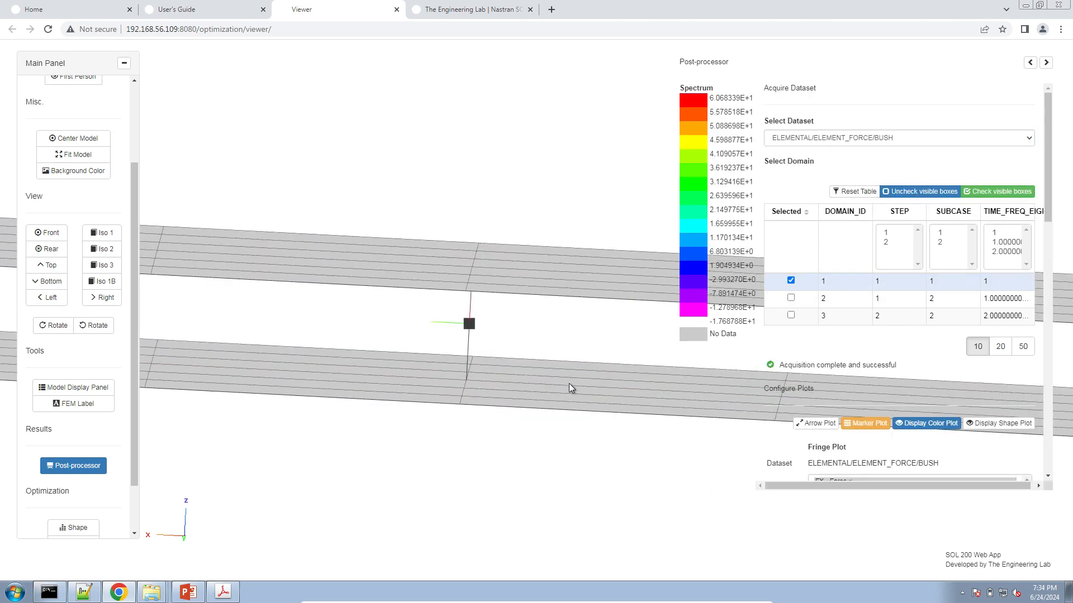
Plot the FX, FY and FZ bush forces together as an arrow plot
scroll(904, 350, down, 4)
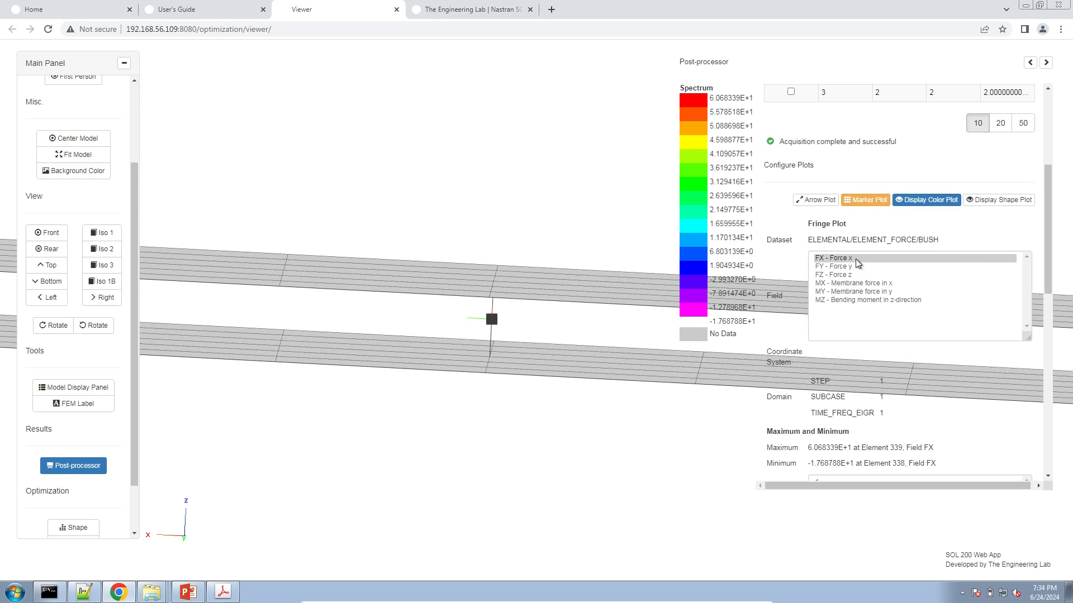
drag(856, 260, 859, 275)
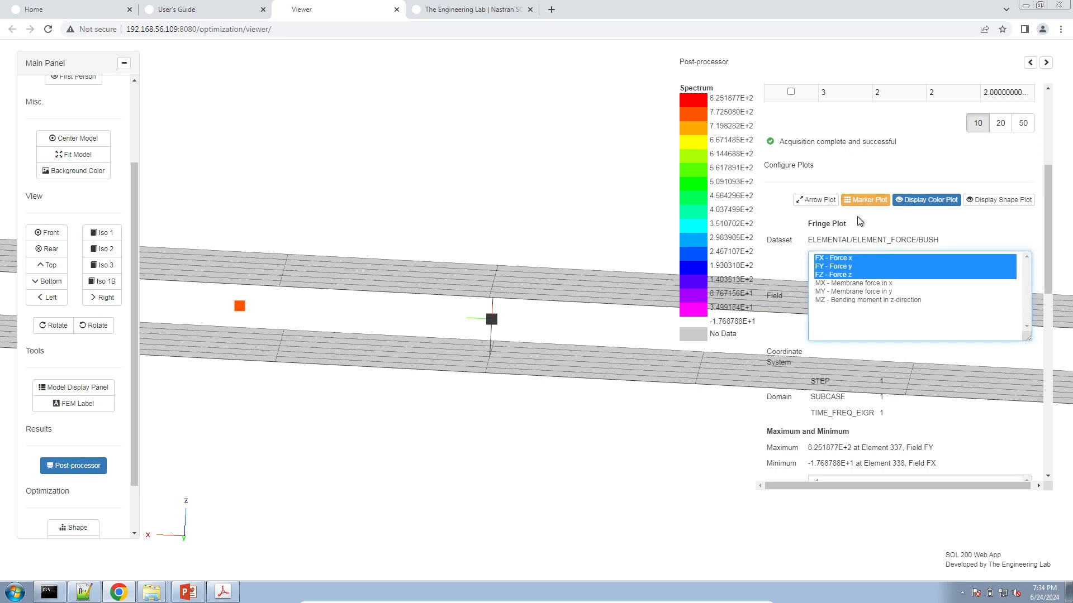
click(817, 201)
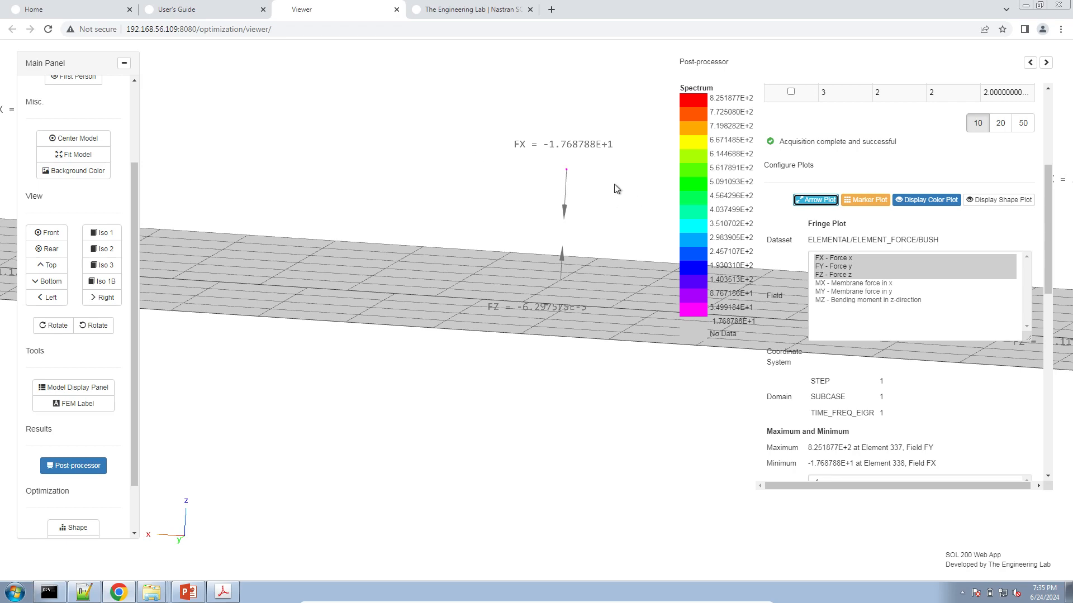
Remove FX - Force x from the plotted fields and inspect the FY and FZ arrows at all three rivets
ctrl+click(821, 261)
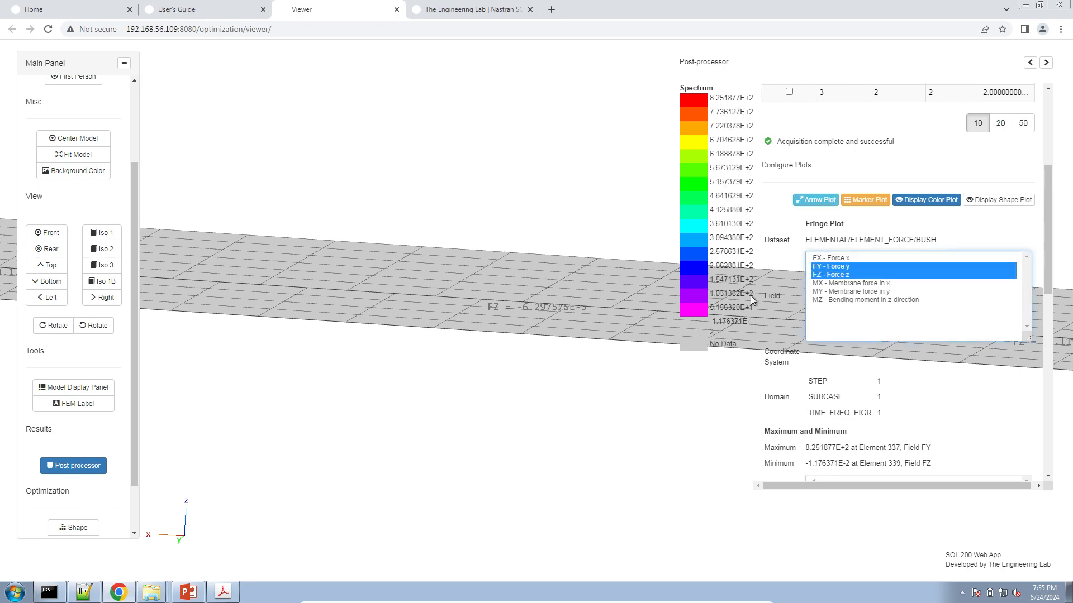
drag(530, 362, 356, 352)
scroll(354, 354, down, 5)
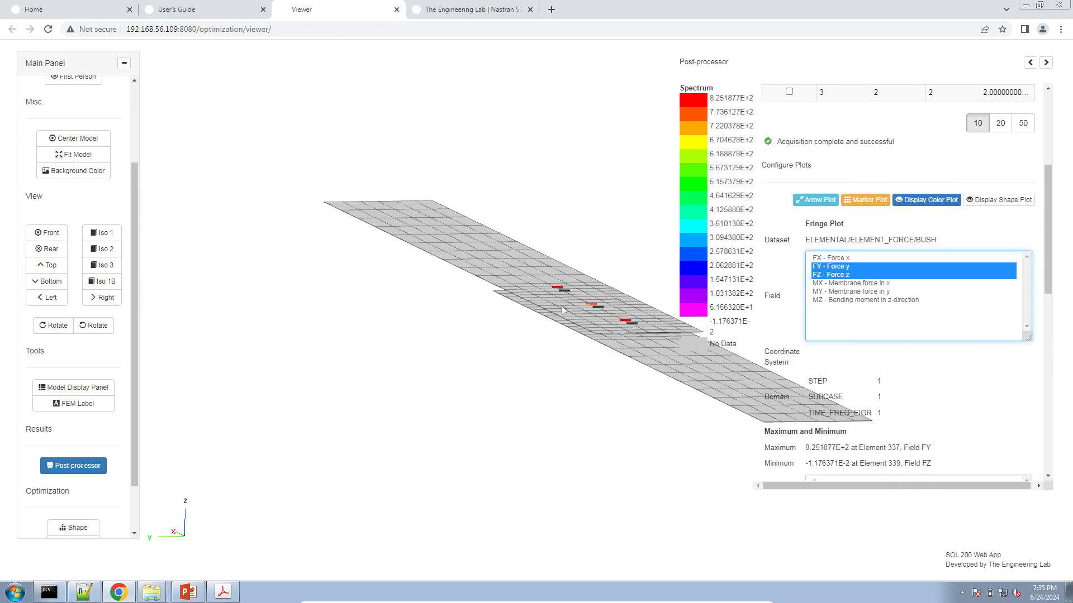
scroll(601, 357, up, 5)
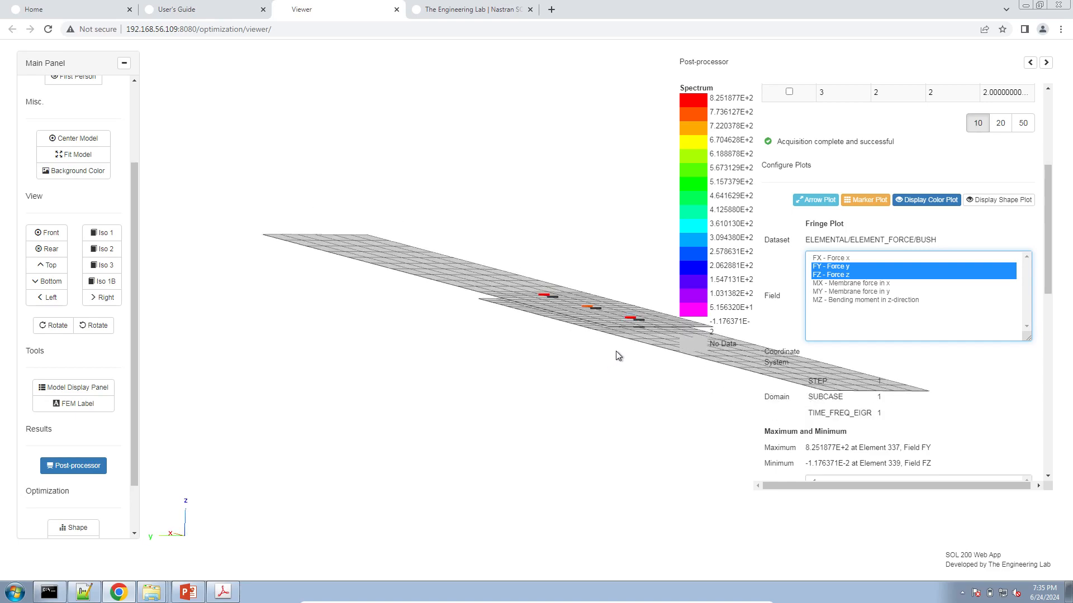
scroll(534, 396, down, 5)
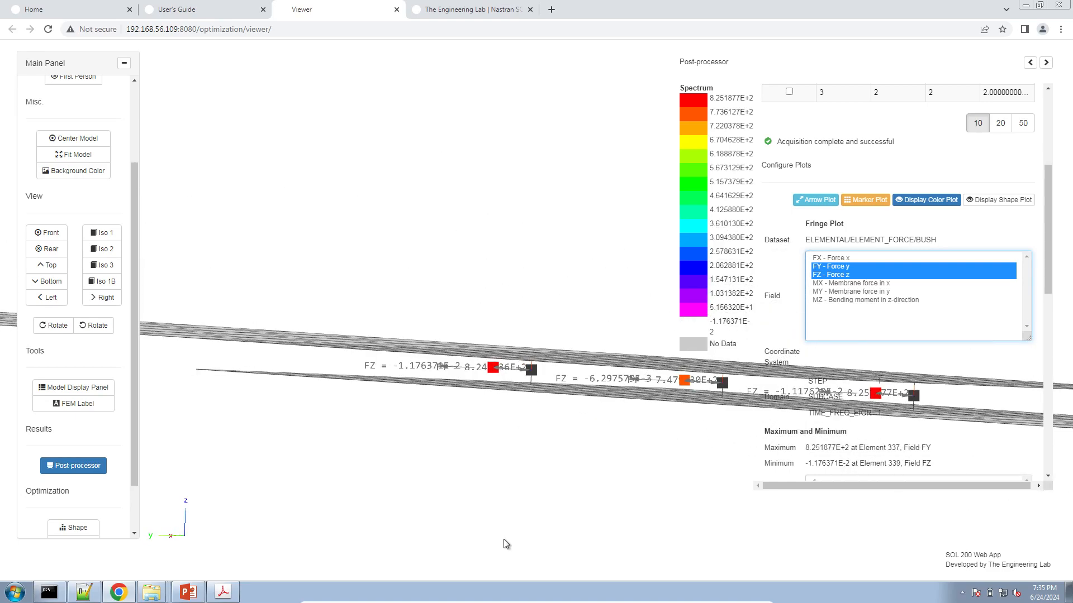
Switch to the first-person camera, enter its controls and move into the gap between the two plates
click(118, 212)
scroll(120, 212, up, 2)
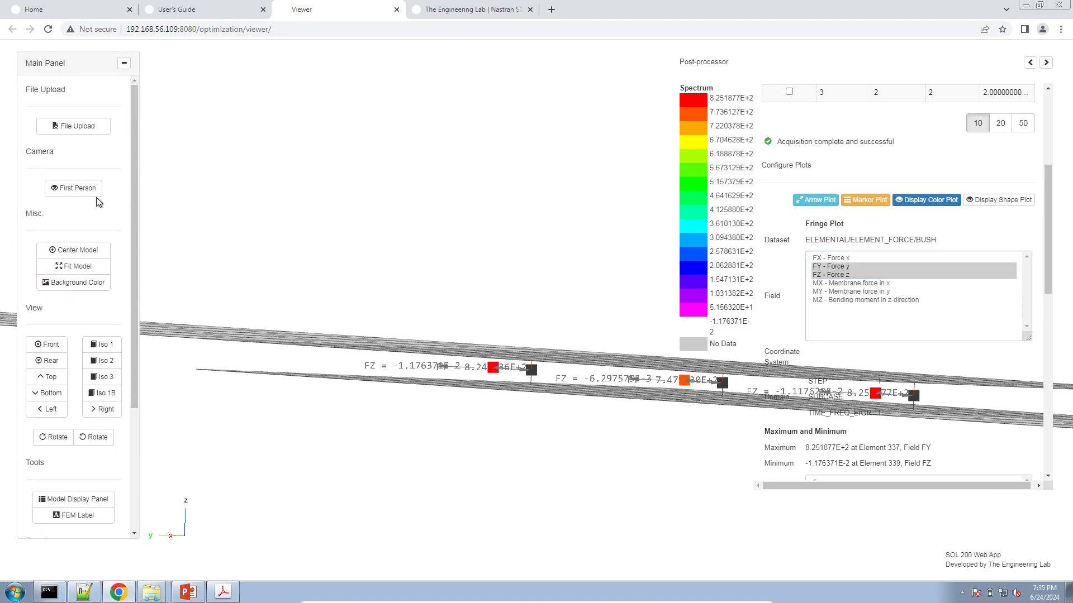
click(93, 191)
click(94, 204)
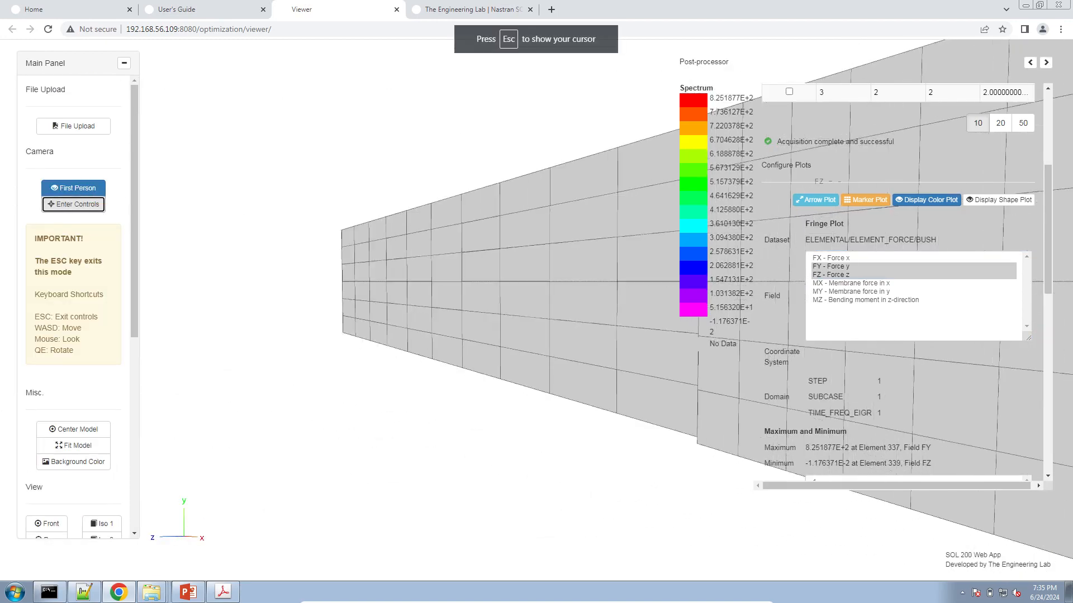
key(d)
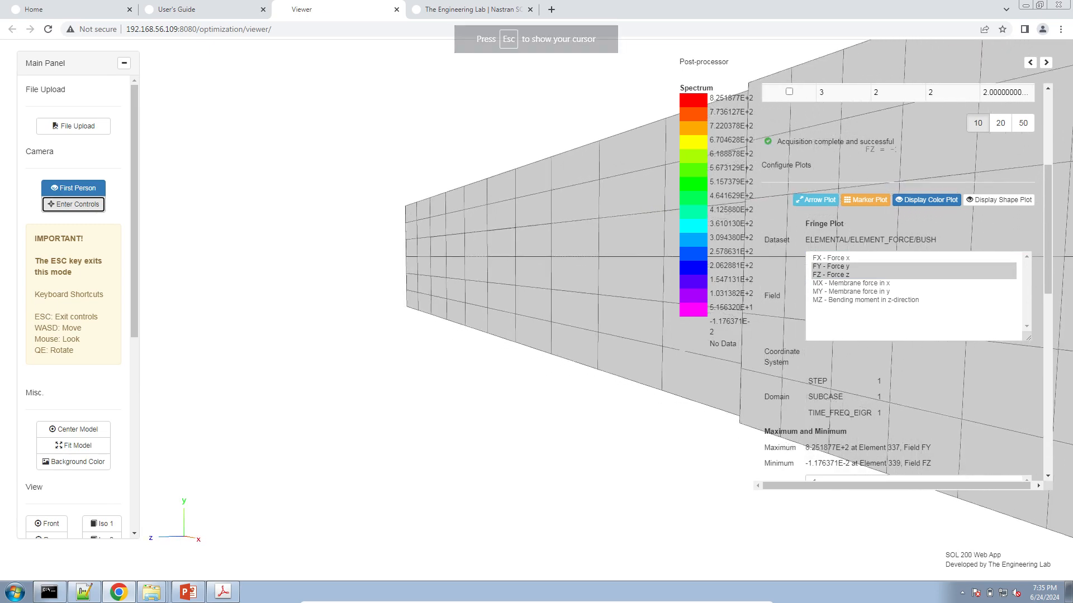
key(d)
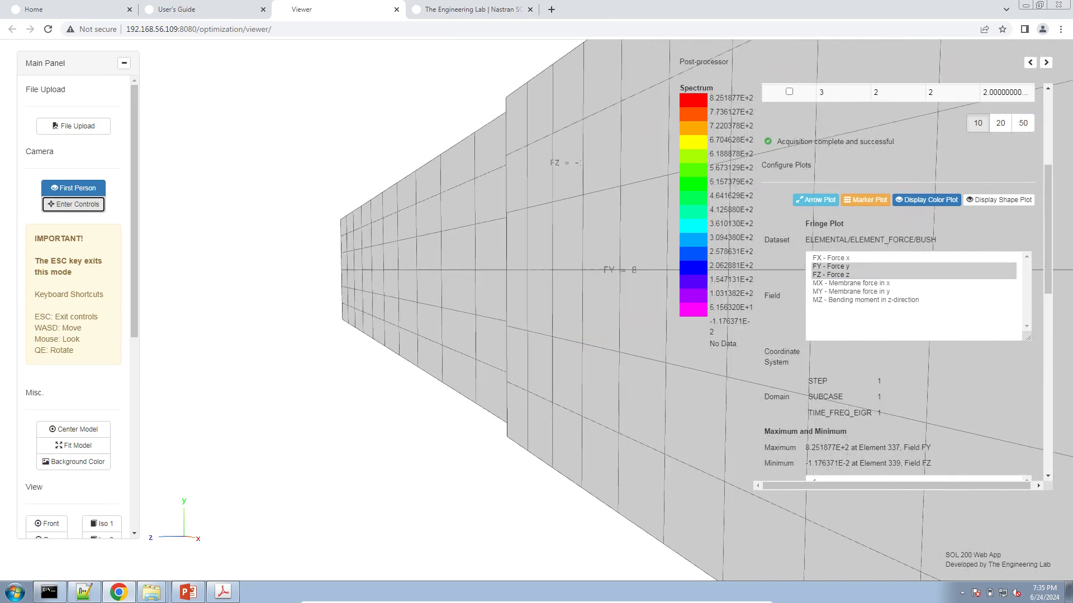
key(d)
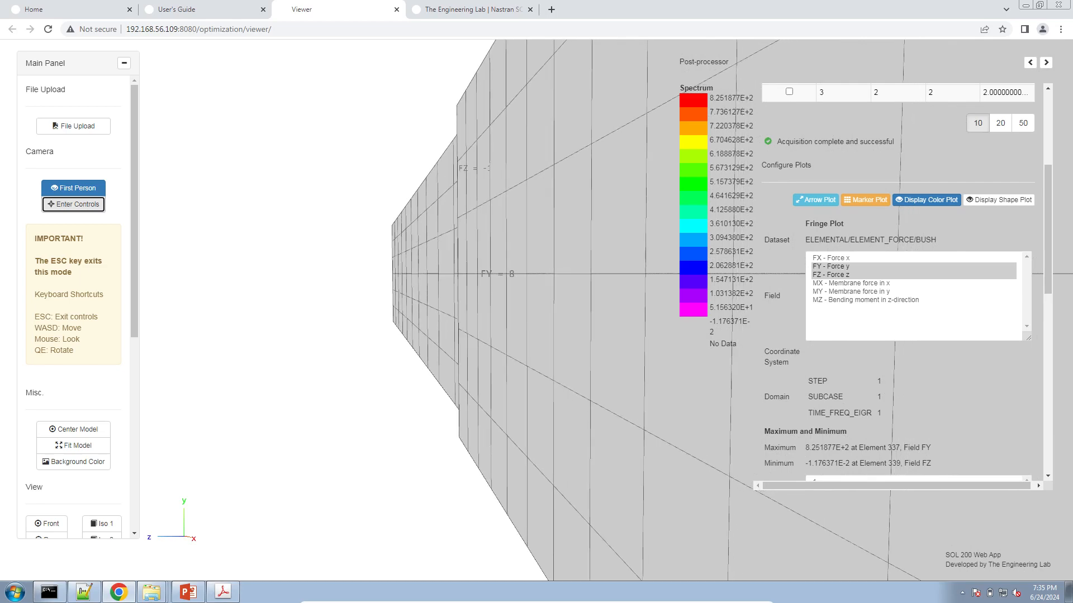
key(d)
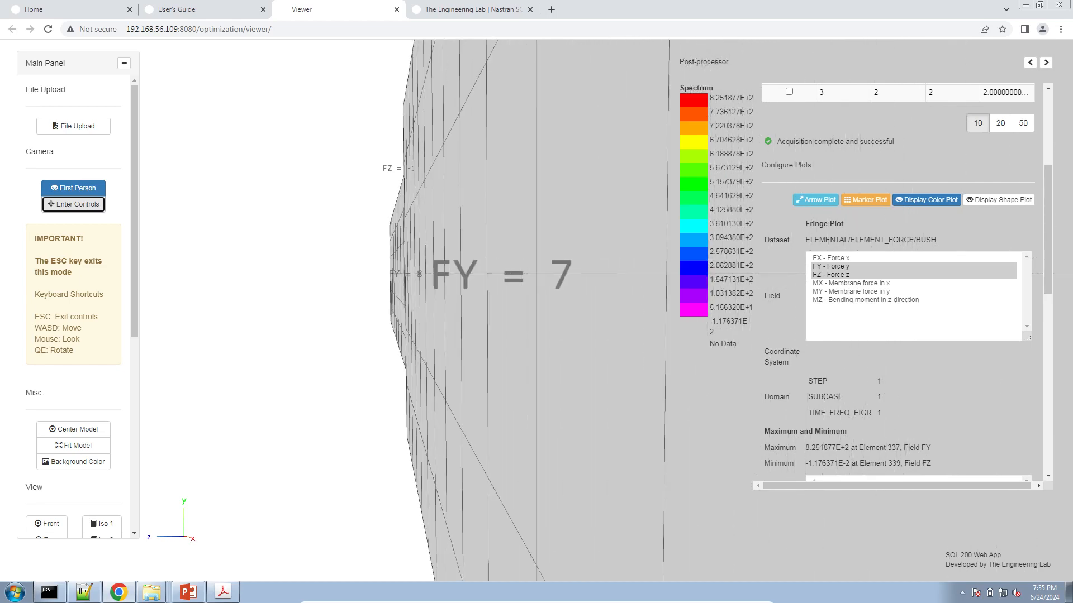
key(d)
Roll the first-person view until Z points up and examine the FY and FZ arrows at the middle rivet
key(q)
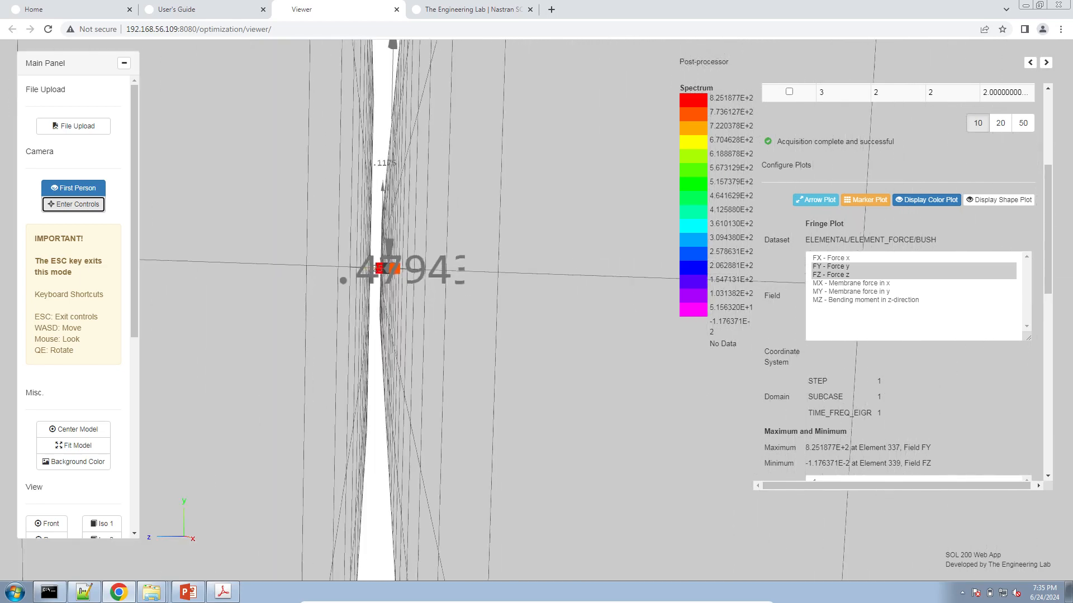
key(q)
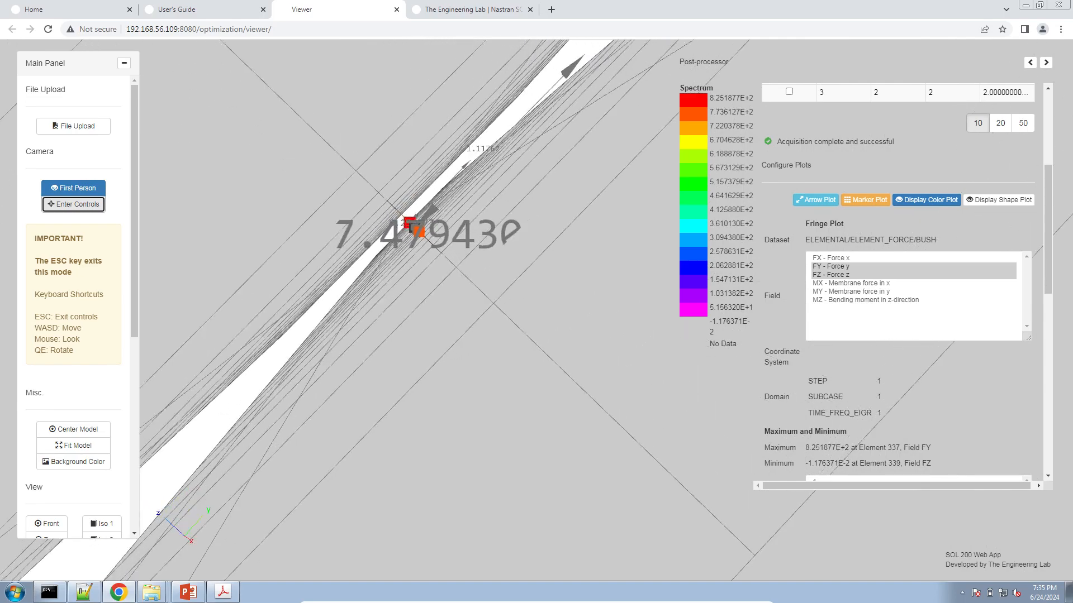
key(q)
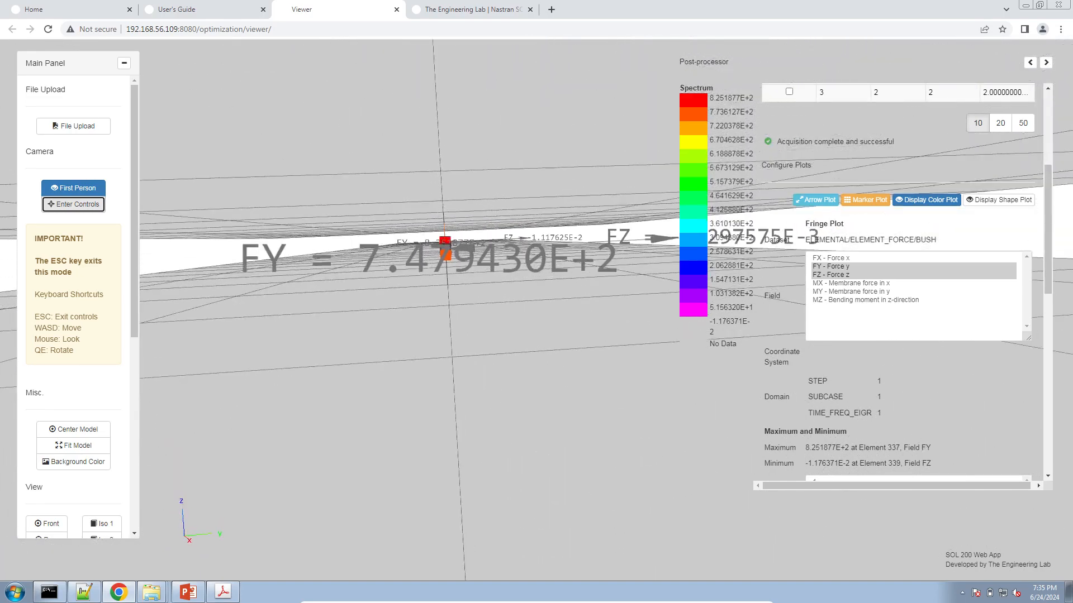
key(a)
key(a)
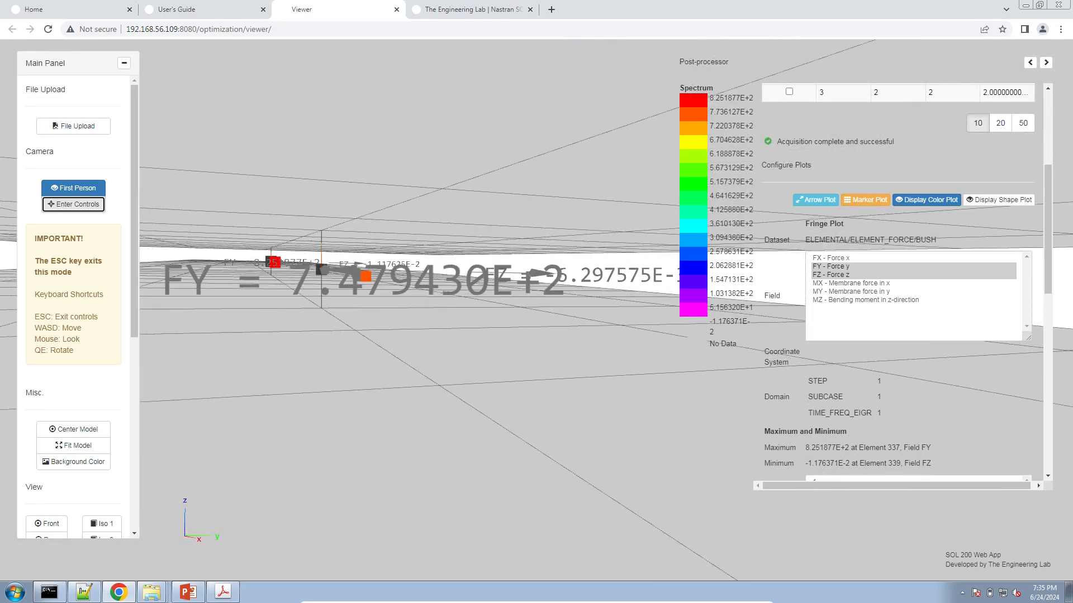
key(a)
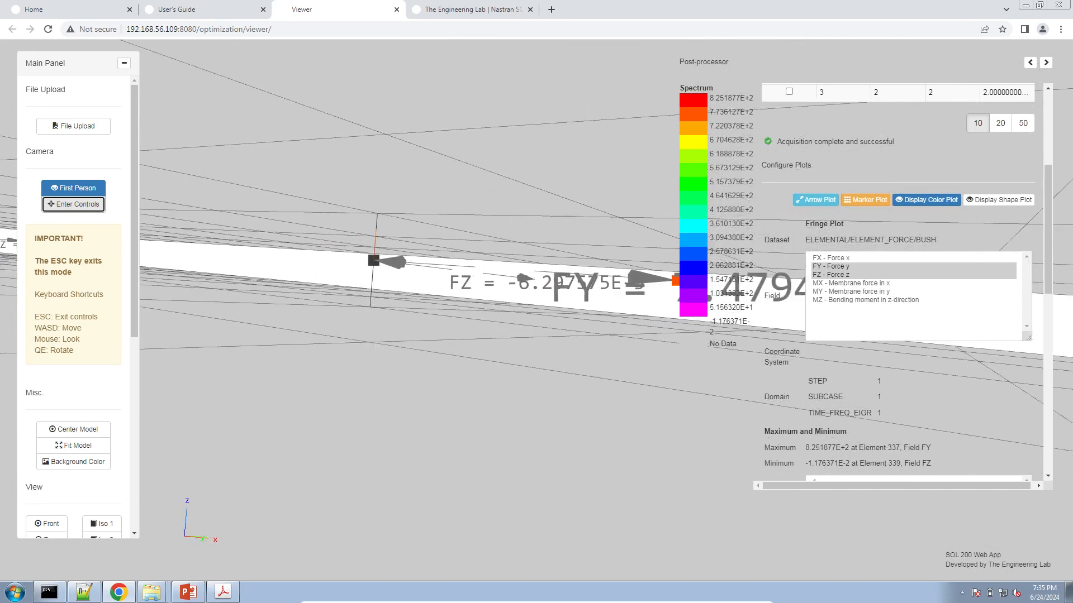
key(d)
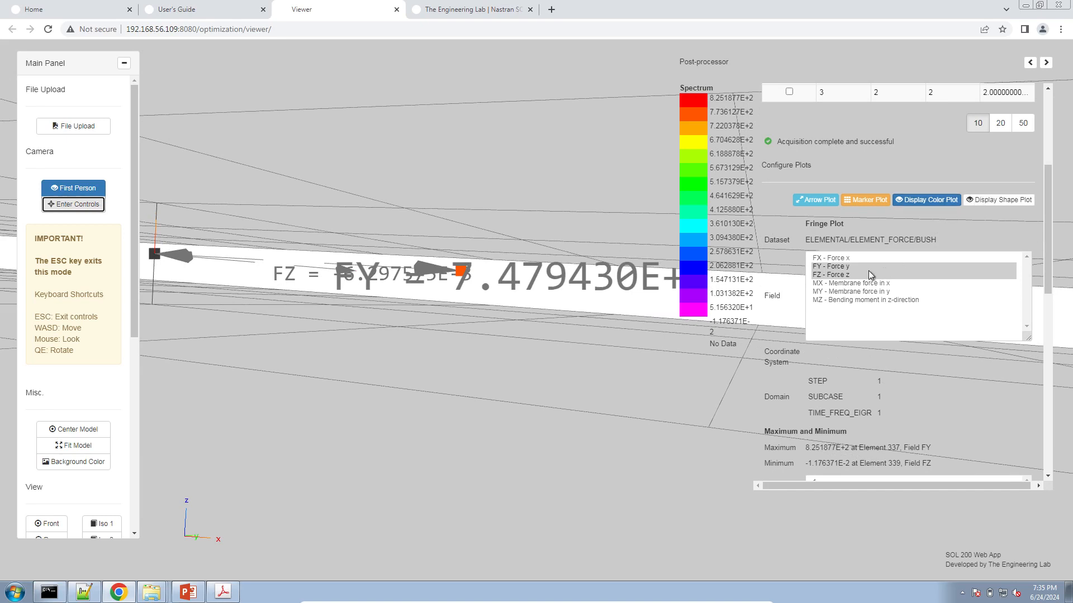
Plot only FY - Force y and examine the force label of outer CBUSH 337 up close in first-person view
click(835, 272)
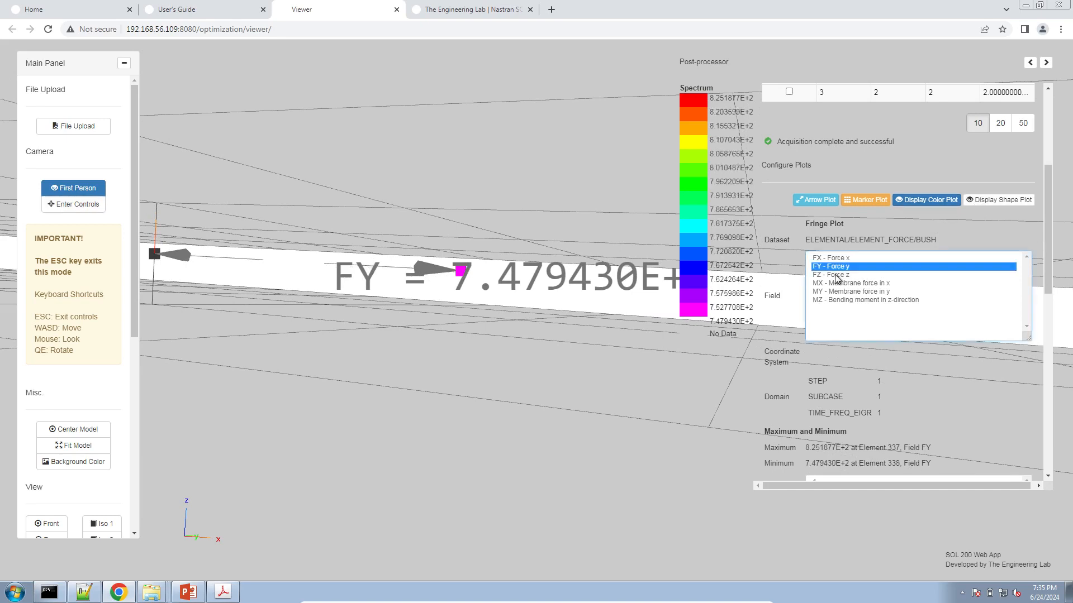
click(80, 205)
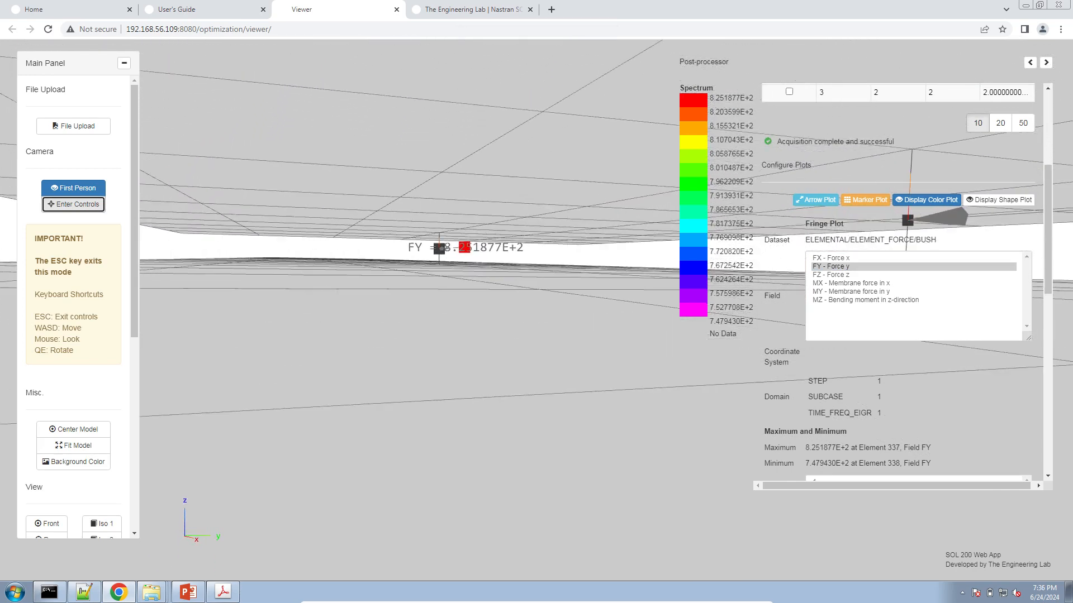
key(w)
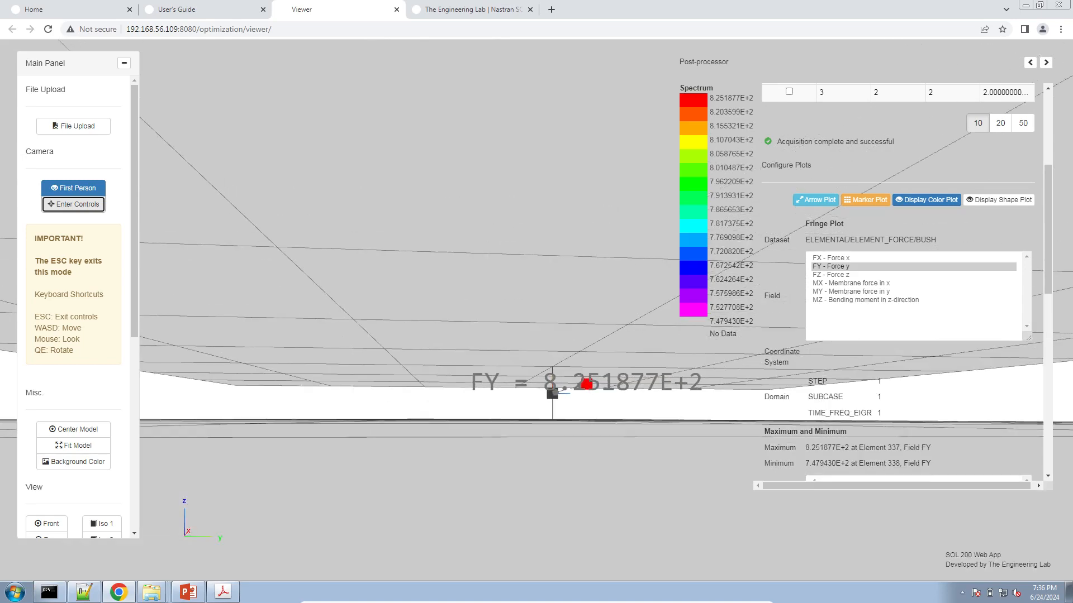
key(w)
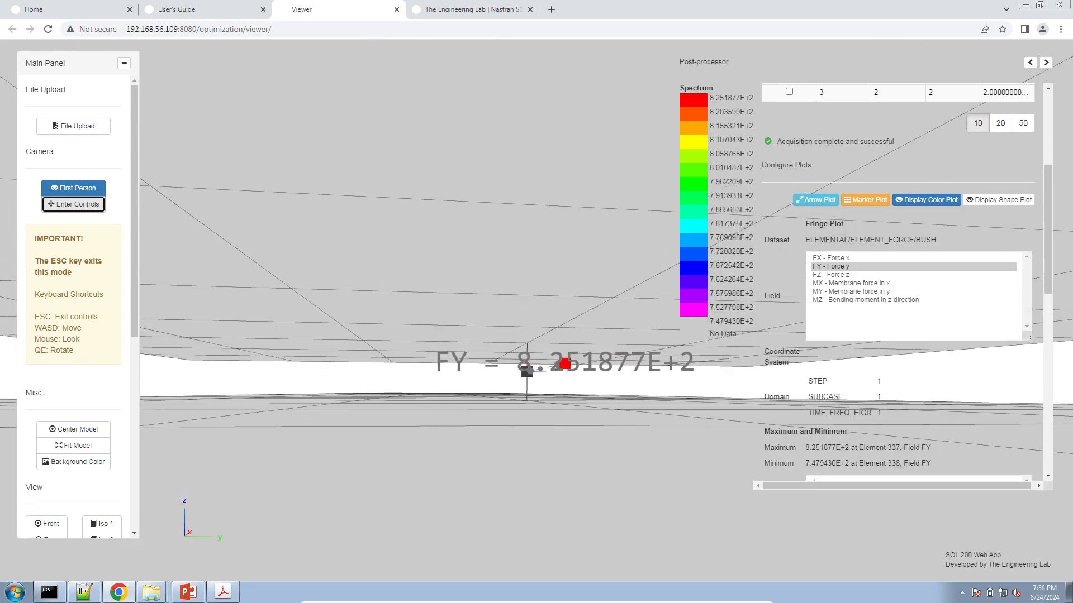
key(w)
key(Escape)
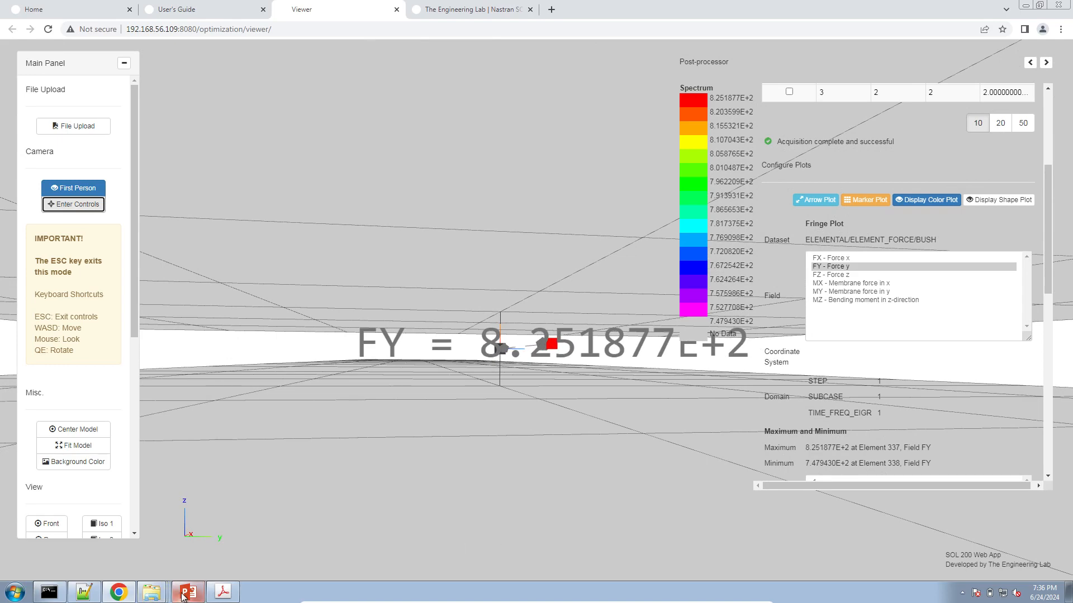
Switch to the manual in Acrobat, highlight the FRivet-1 force for CBUSH/PBUSH in Table 33-1, and return to the Viewer
click(223, 592)
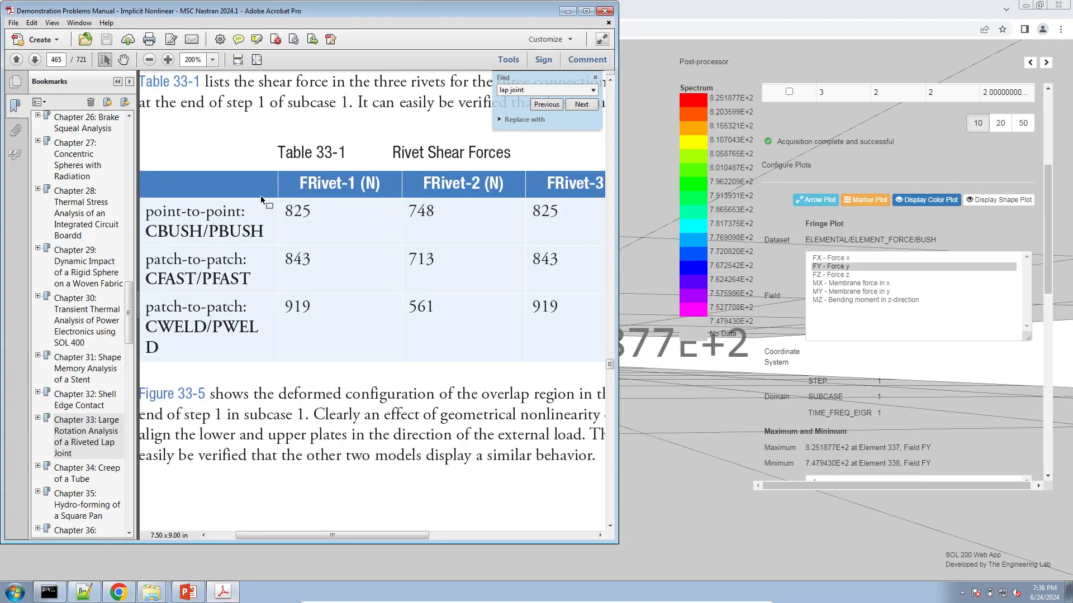
drag(284, 212, 316, 215)
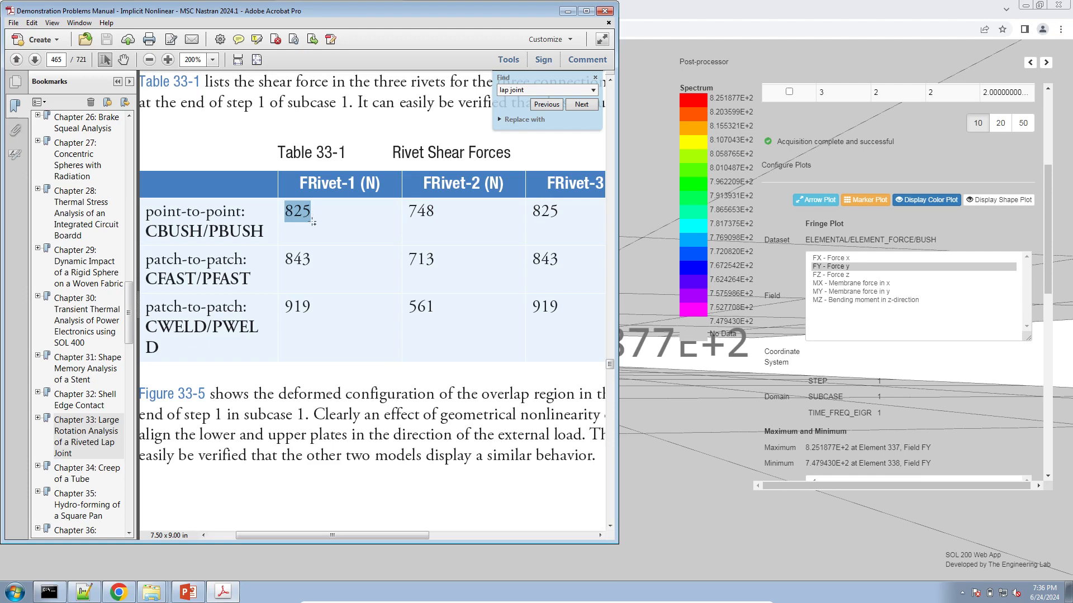
click(690, 370)
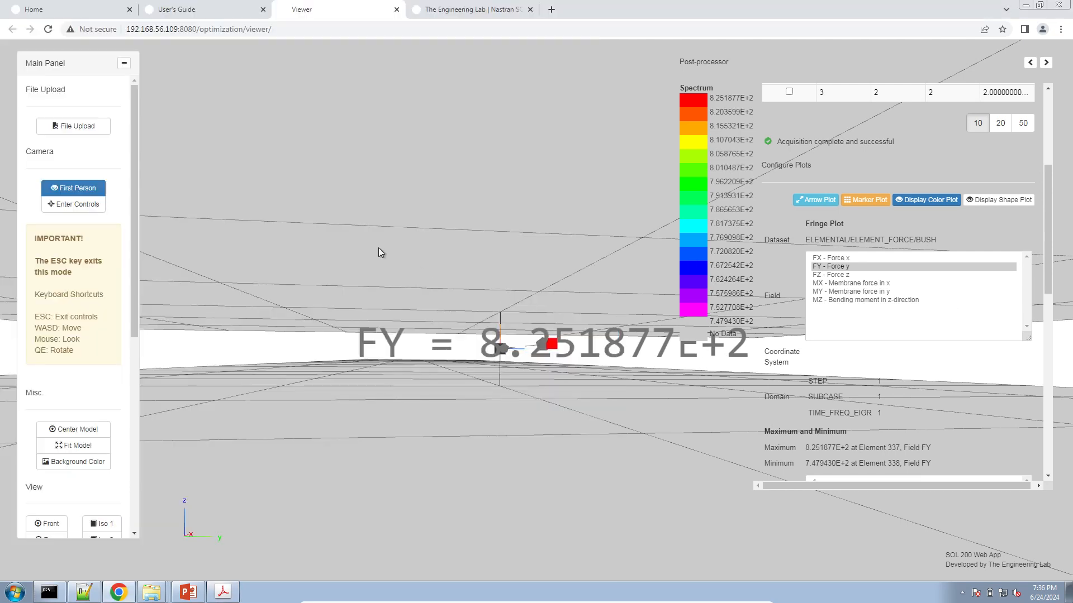
Examine the middle CBUSH's FY label up close in first-person view and highlight the matching FRivet-2 CBUSH/PBUSH force in the Acrobat manual's Table 33-1
click(77, 204)
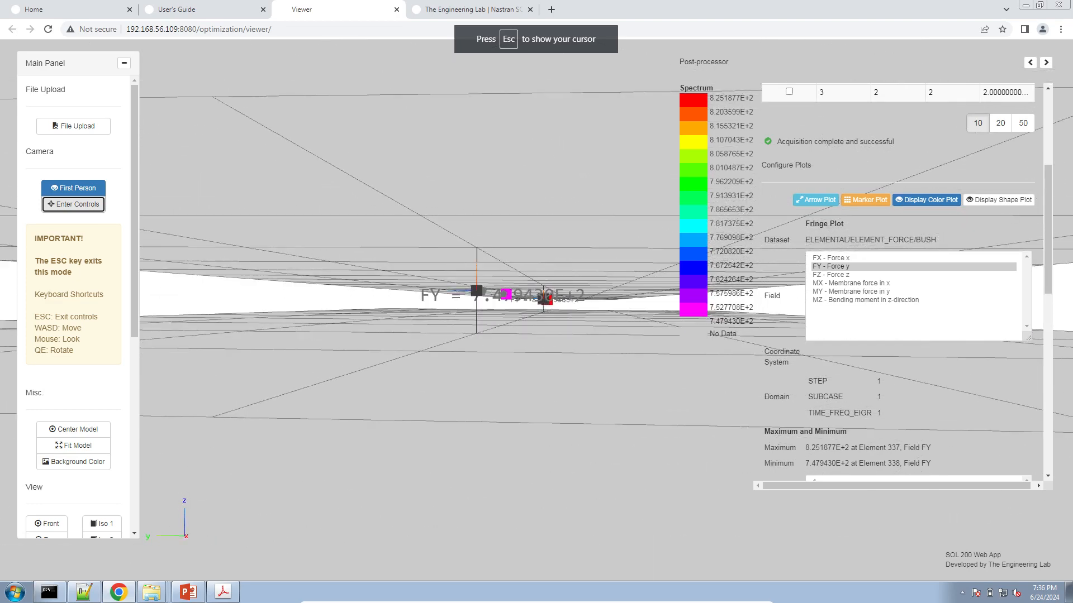
key(w)
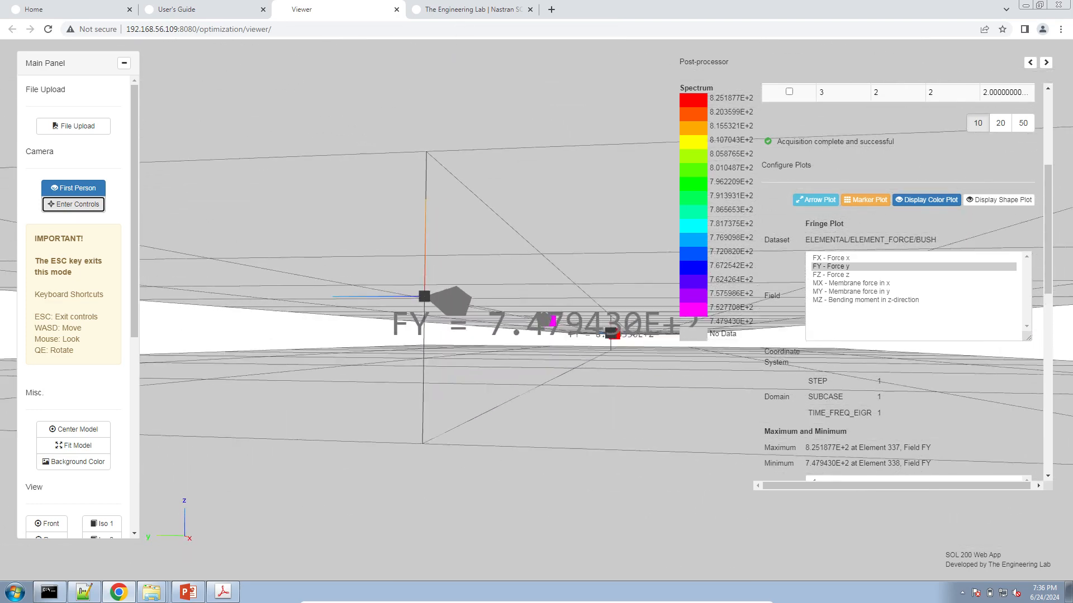
key(w)
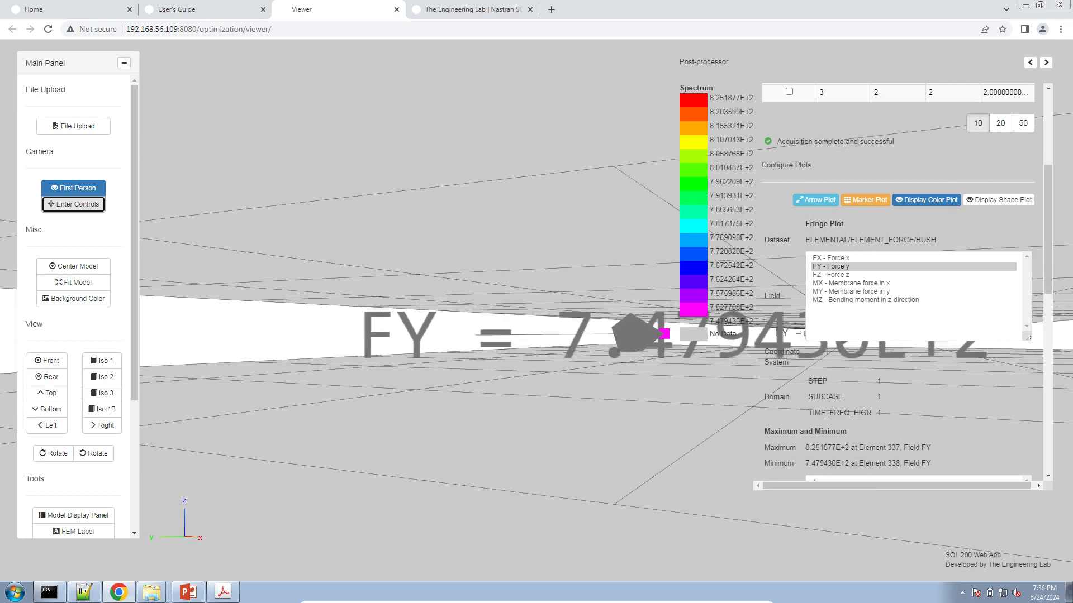
key(d)
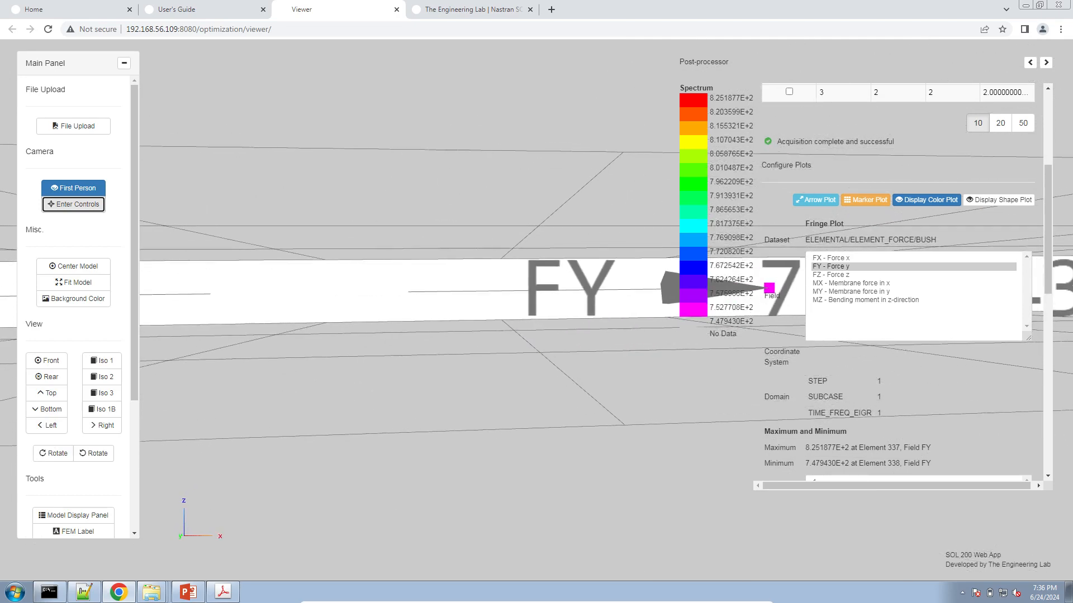
key(s)
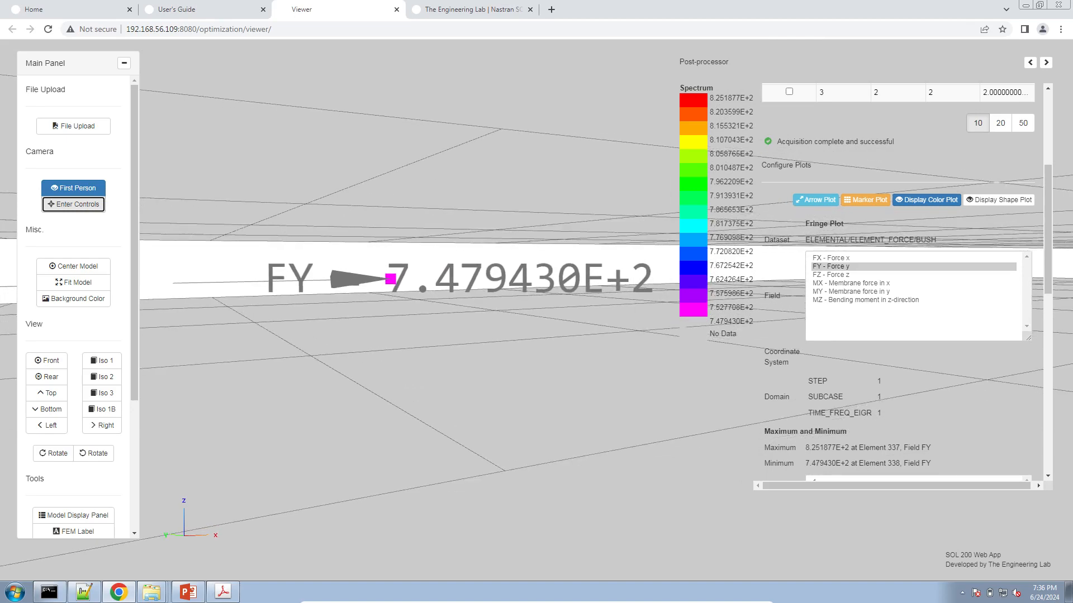
click(223, 592)
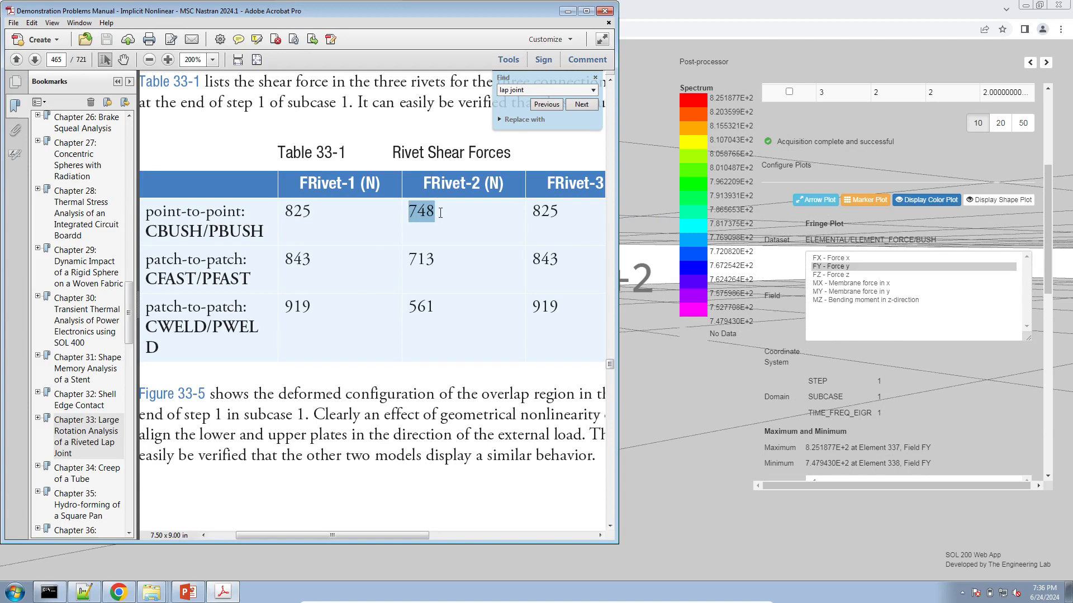
click(983, 5)
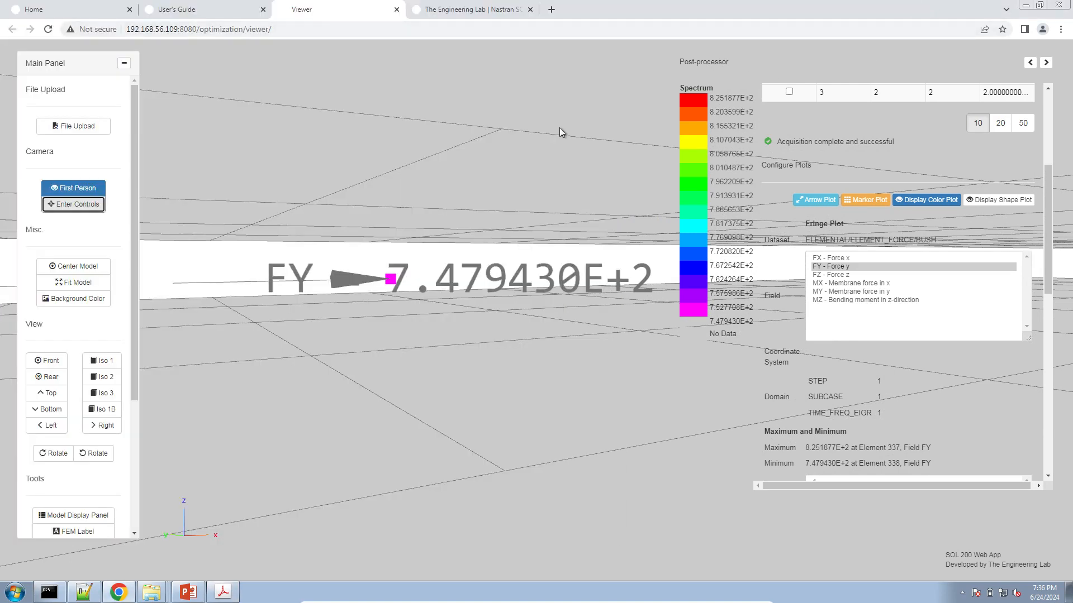
Re-enter the first-person controls and move to the FY force label of the remaining outer CBUSH
click(66, 210)
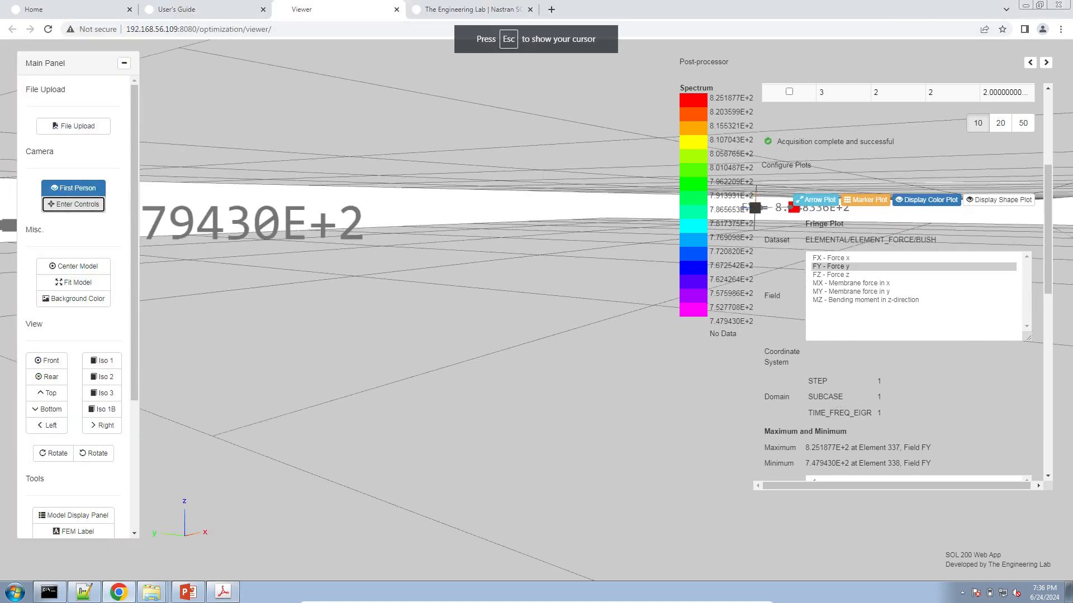
key(w)
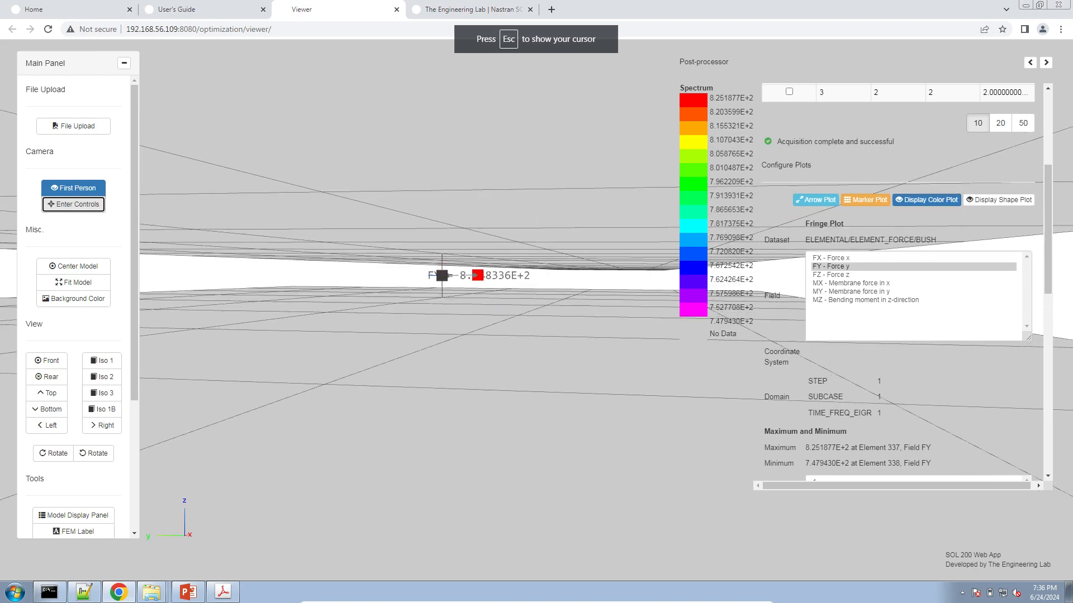
key(w)
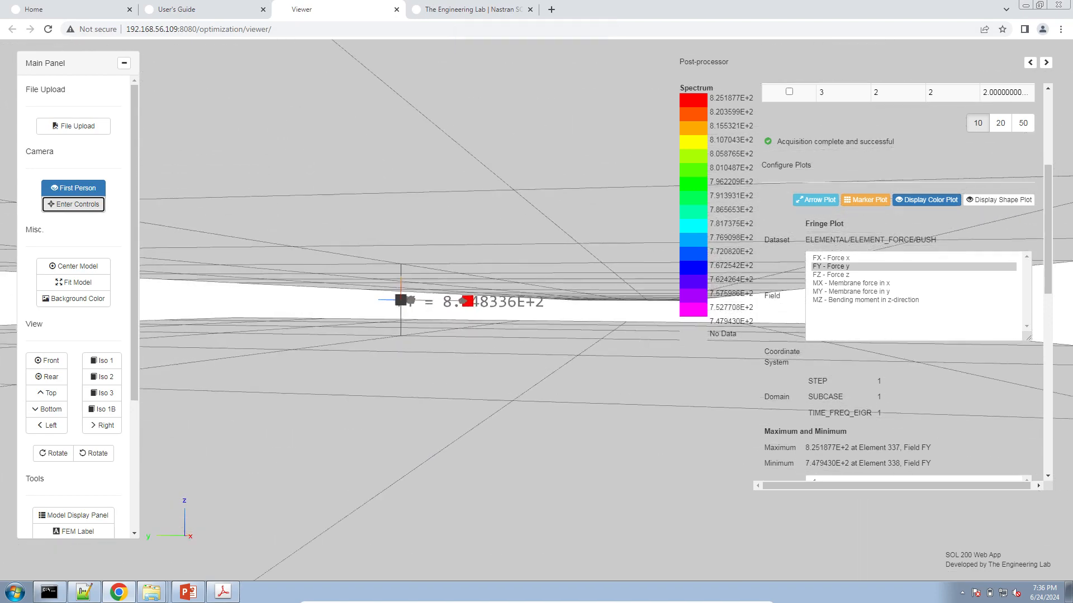
key(w)
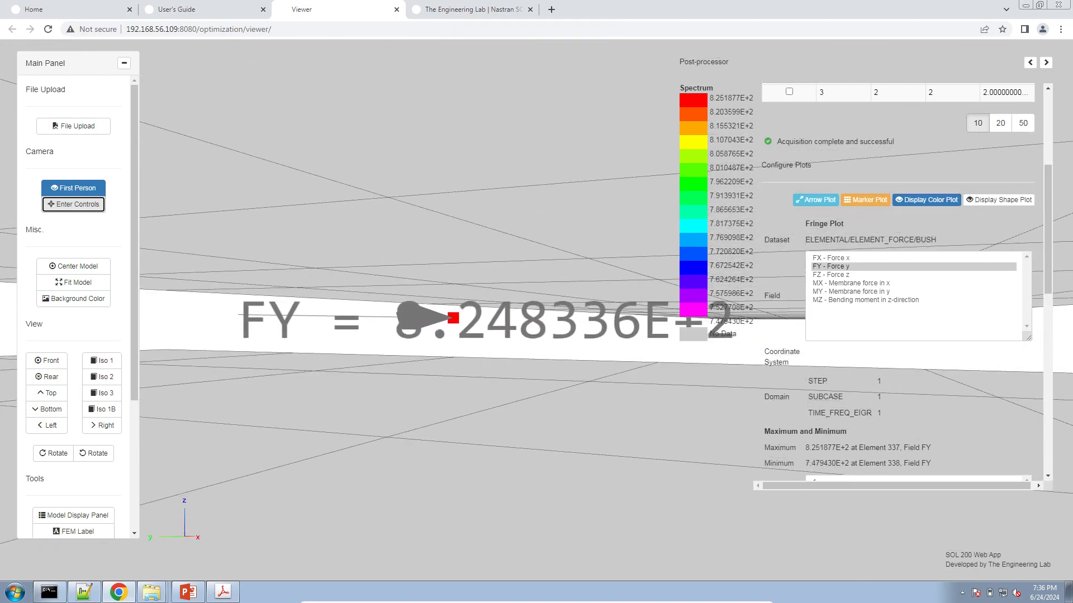
key(d)
key(d)
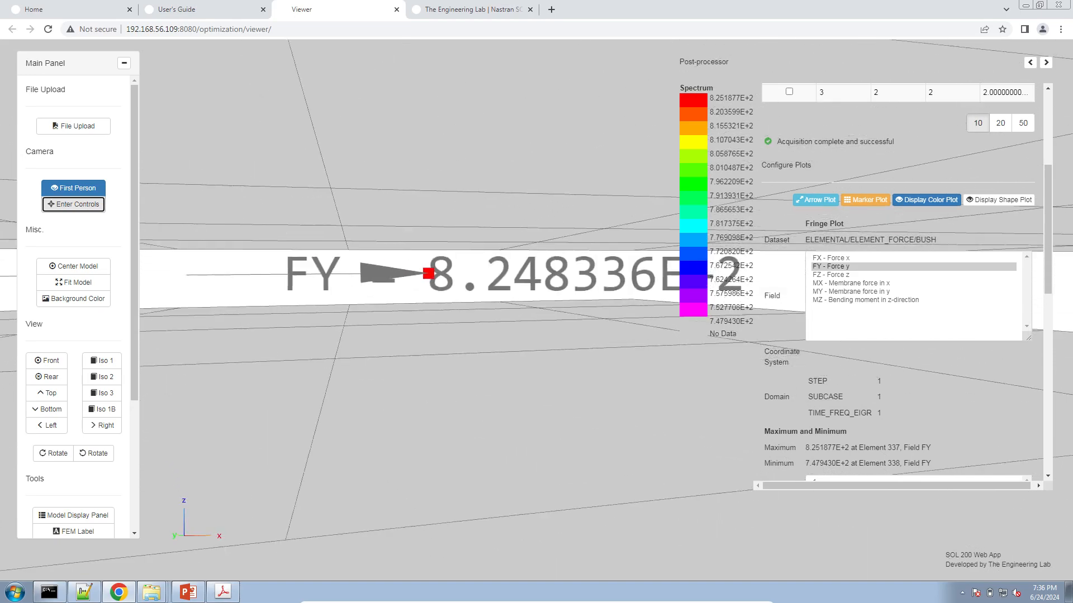
key(d)
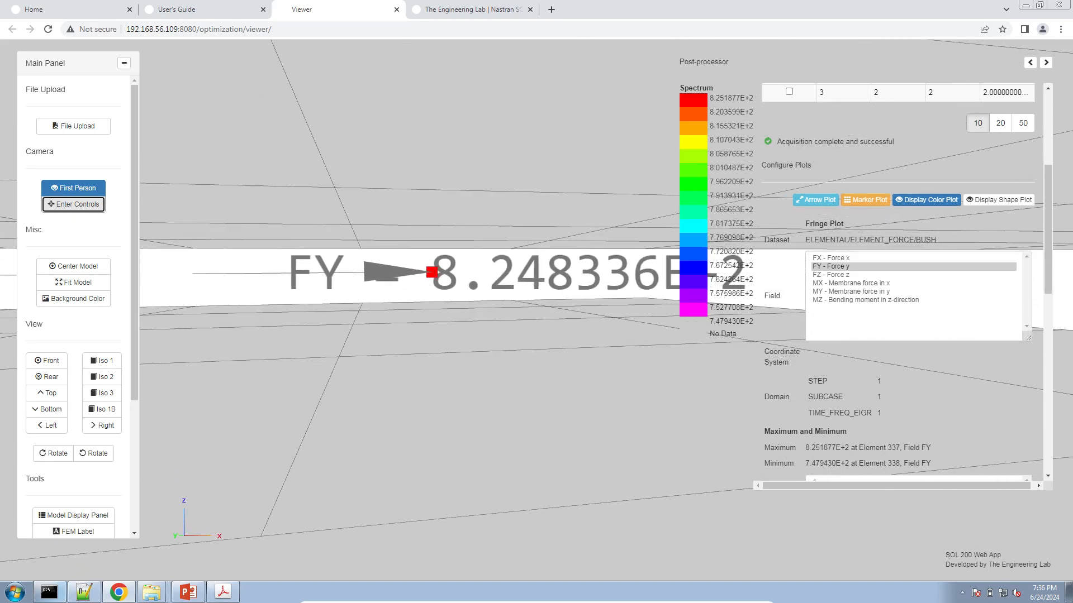
Switch to the manual in Acrobat, check the FRivet-3 force for CBUSH/PBUSH in Table 33-1, and return to the Viewer
click(231, 591)
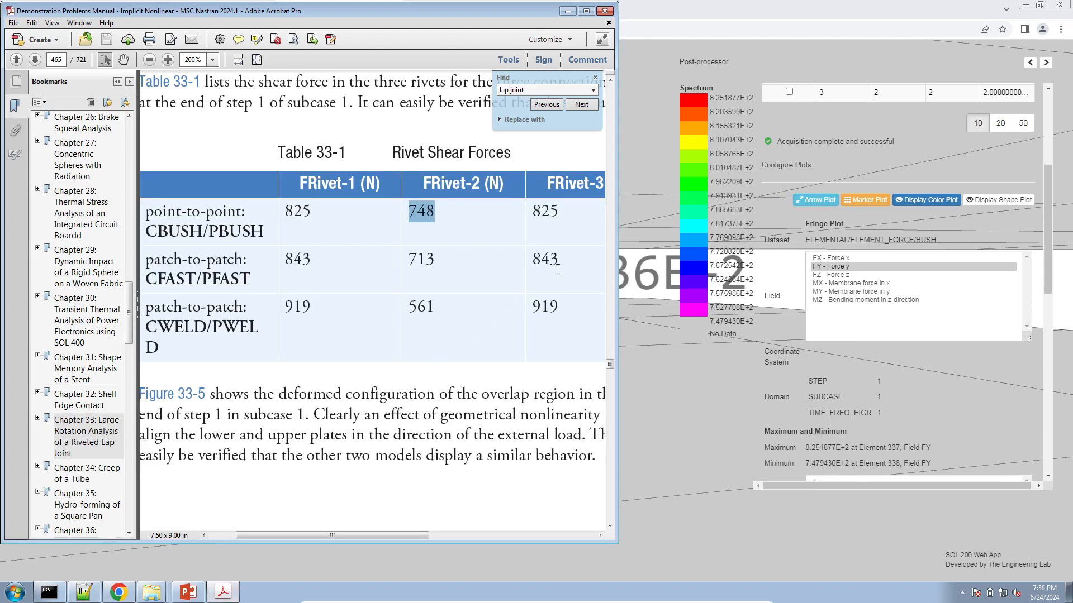
drag(615, 236, 722, 287)
click(804, 173)
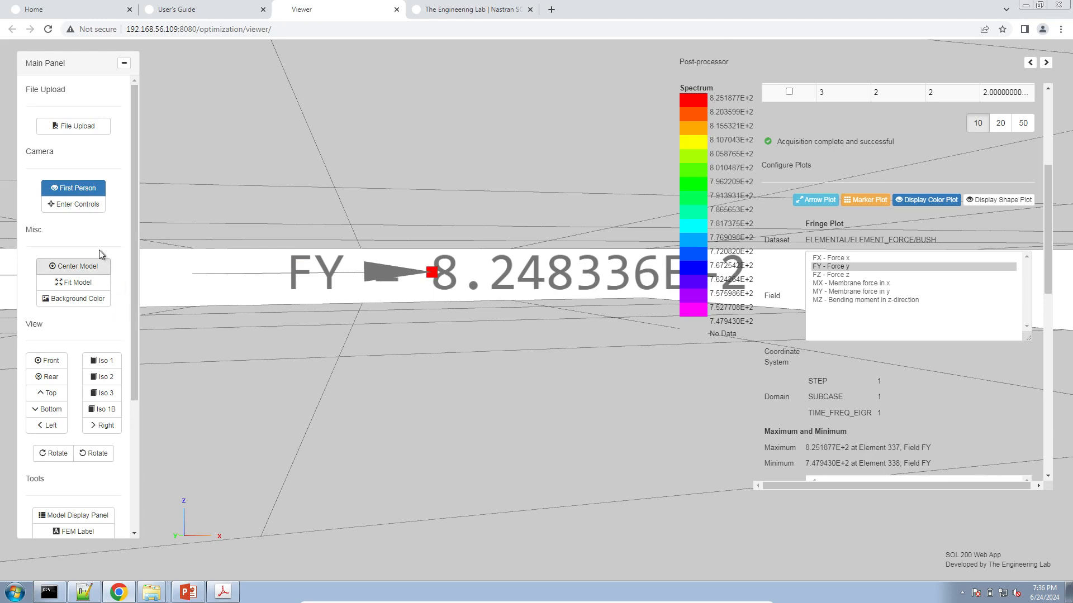
Exit the first-person camera and orbit the standard view to look down on the overlap of the two plates
click(95, 190)
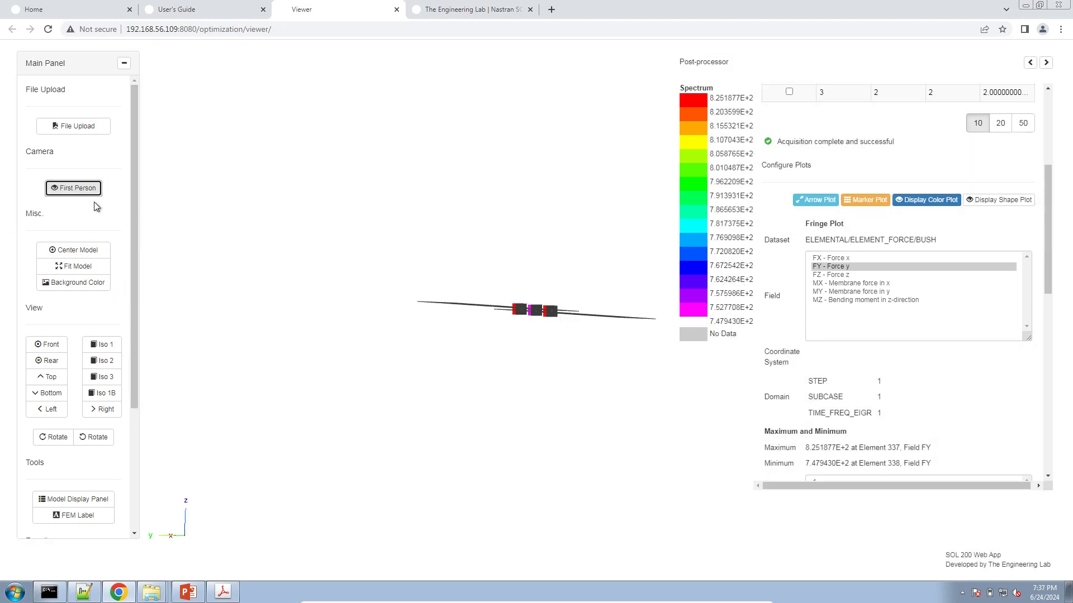
key(ctrl+a)
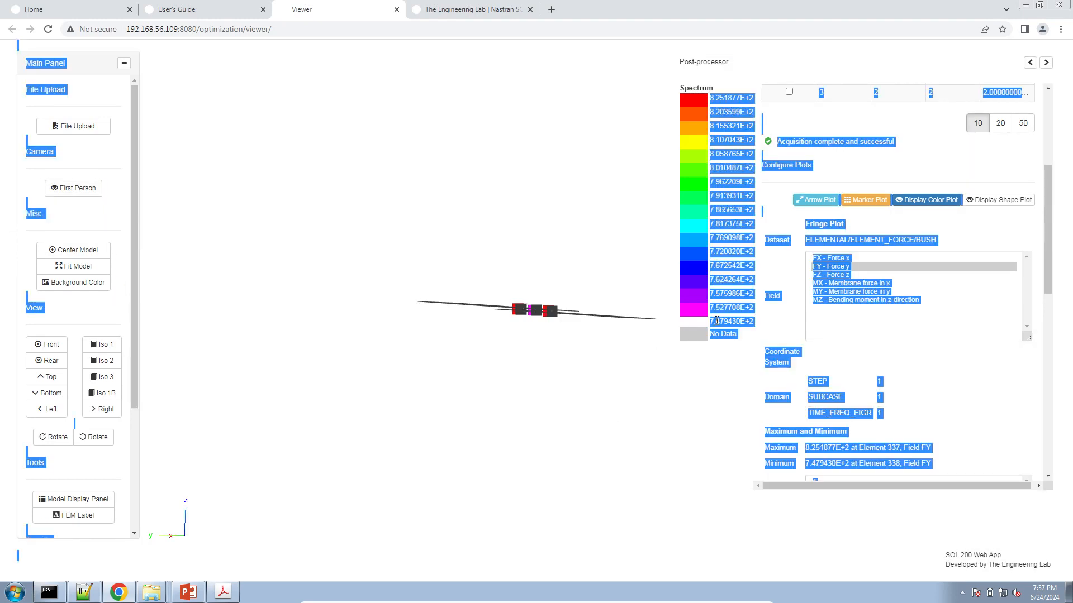
drag(570, 348, 425, 351)
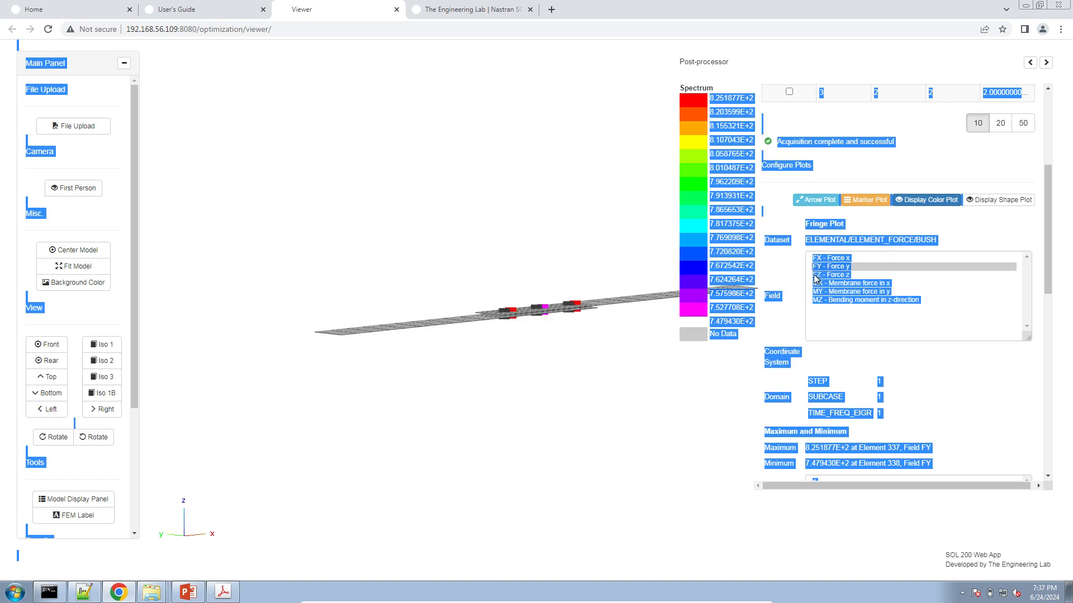
click(792, 281)
drag(581, 334, 478, 408)
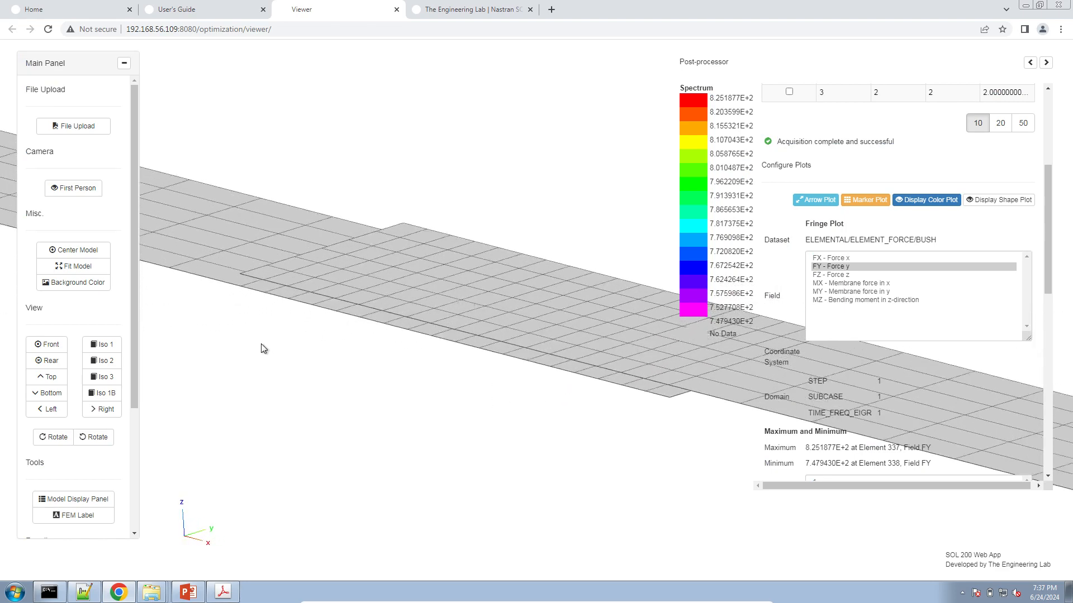
Reduce the wireframe to plate outlines, hide the elements of PSHELL 1 and 2, and return to the Post-processor
click(76, 498)
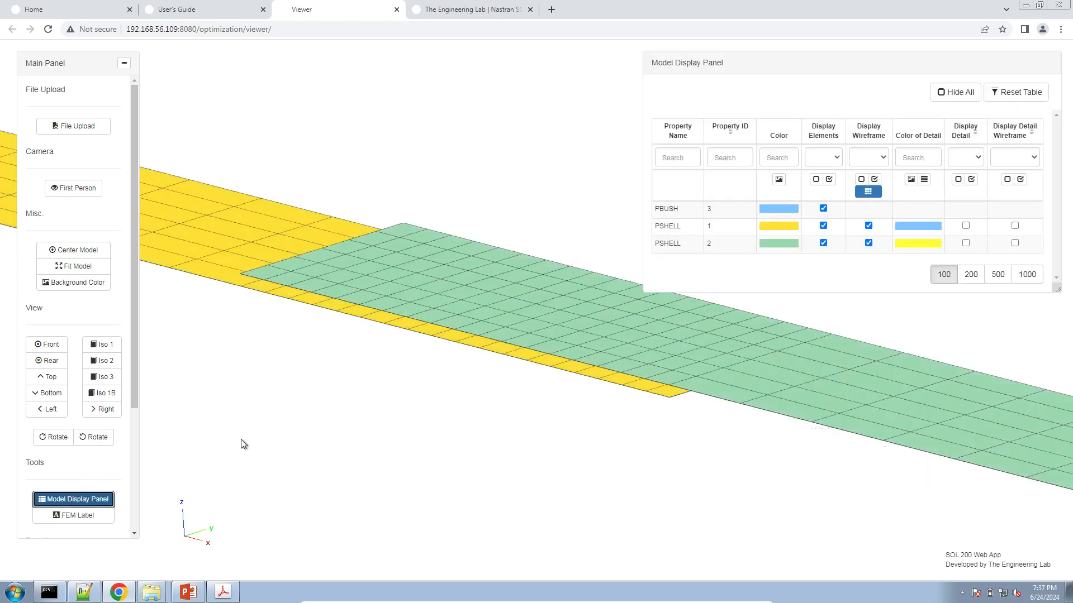
click(869, 193)
click(823, 225)
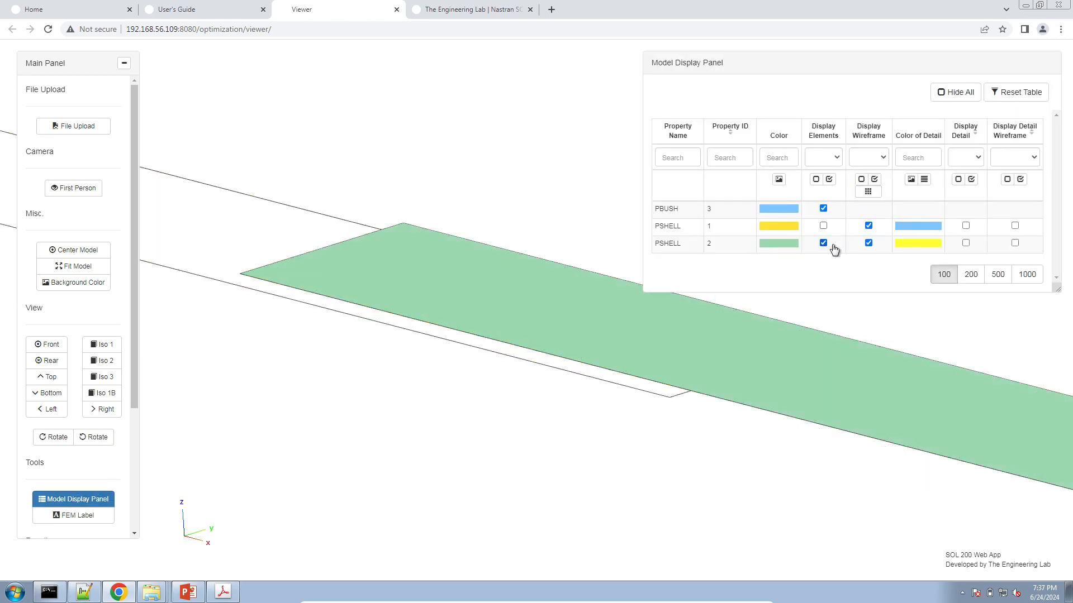
click(823, 243)
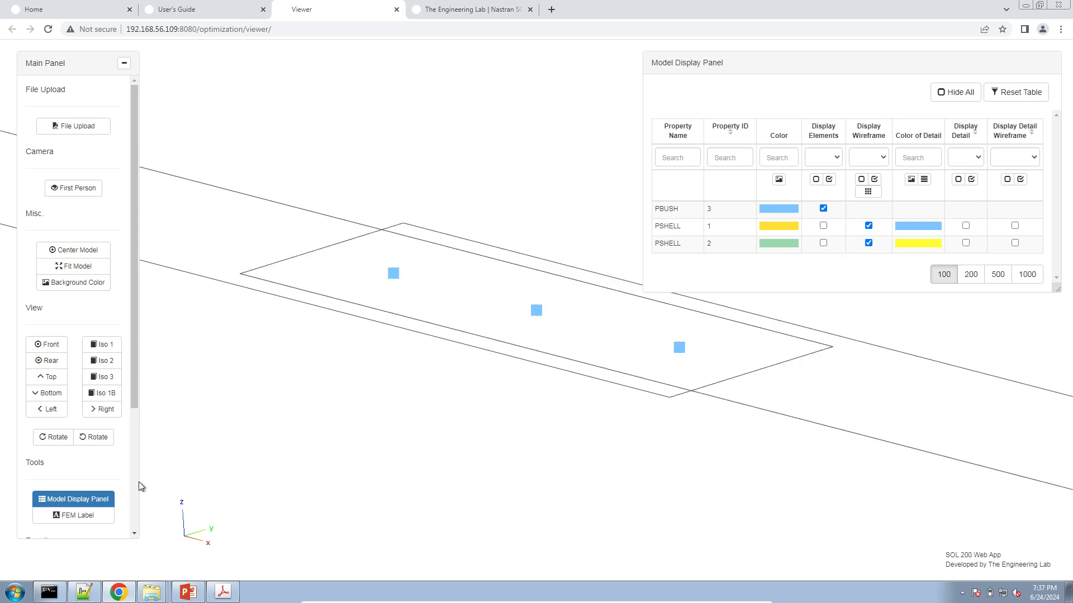
scroll(105, 505, down, 1)
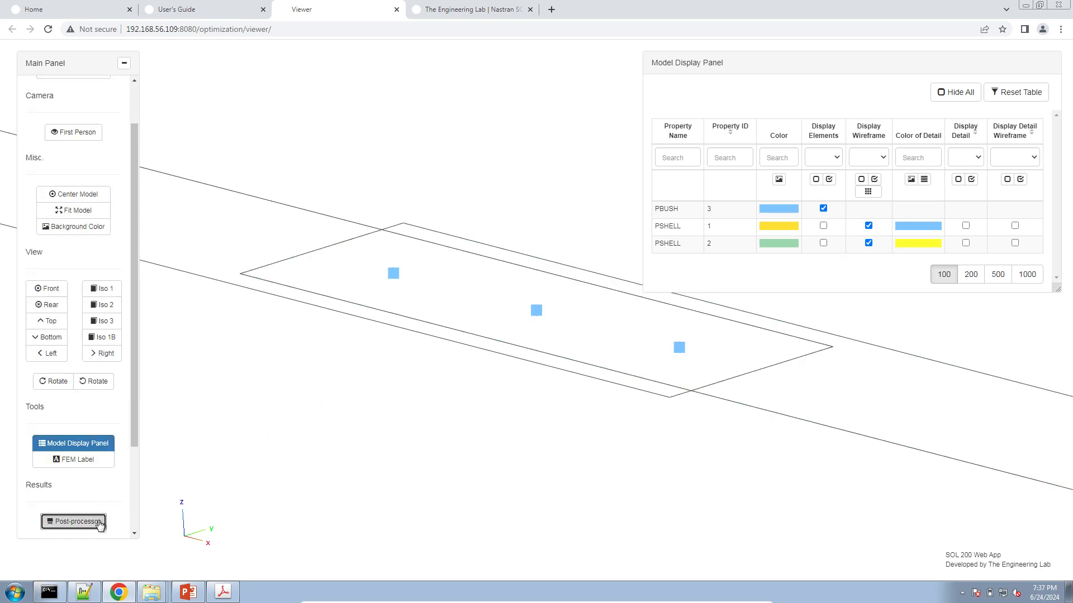
click(100, 525)
Examine the FY arrows and force label of outer CBUSH 337 up close in the standard view
mouse_move(537, 315)
mouse_down()
mouse_move(501, 334)
mouse_move(520, 318)
mouse_up()
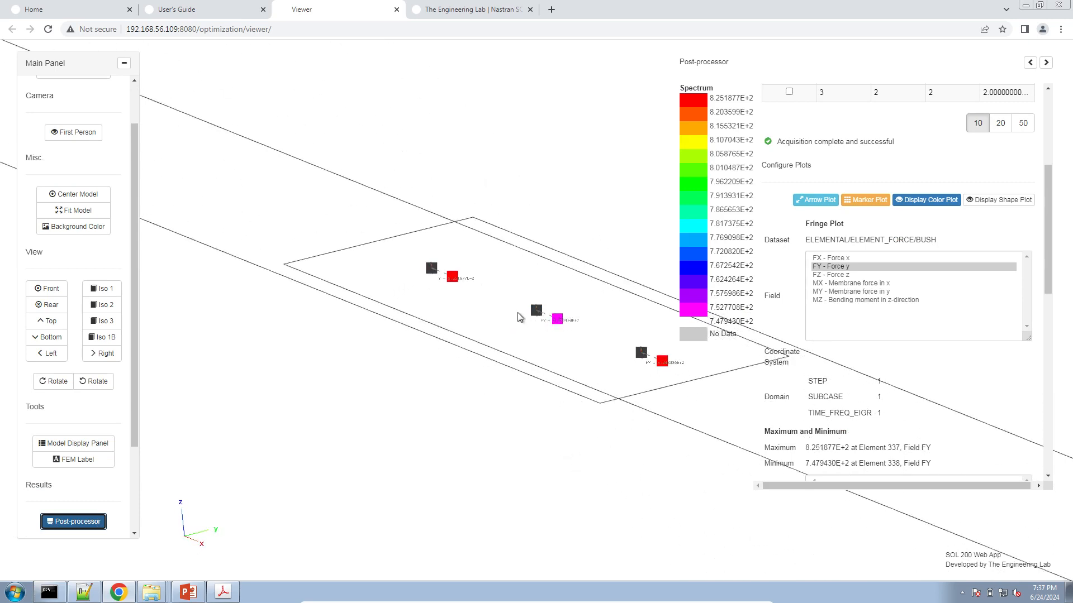
scroll(520, 317, up, 5)
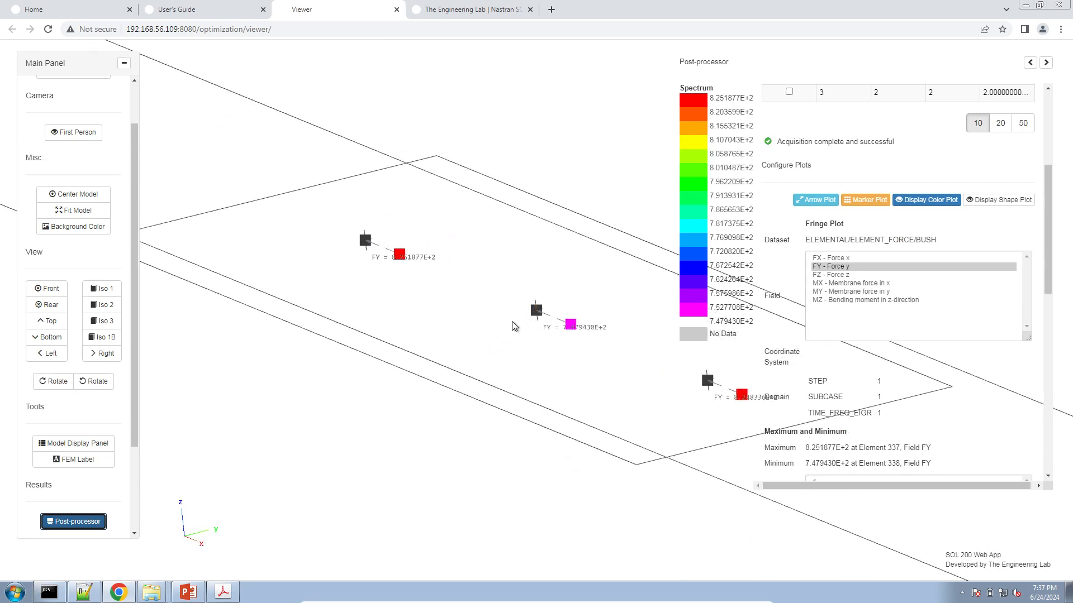
right_click(730, 347)
click(570, 338)
scroll(572, 332, up, 6)
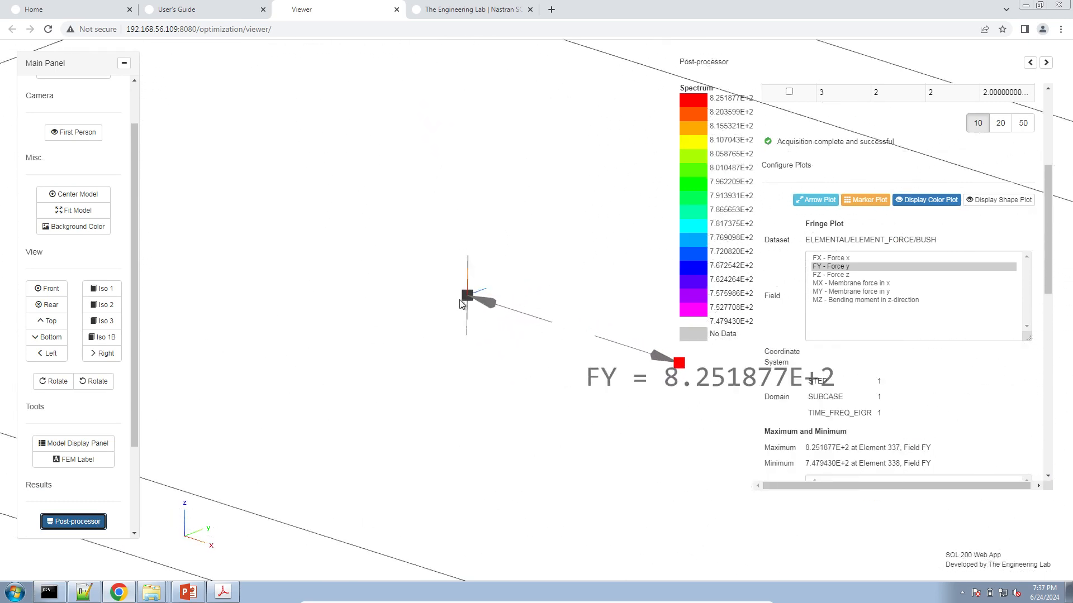
scroll(460, 305, up, 2)
drag(553, 437, 435, 328)
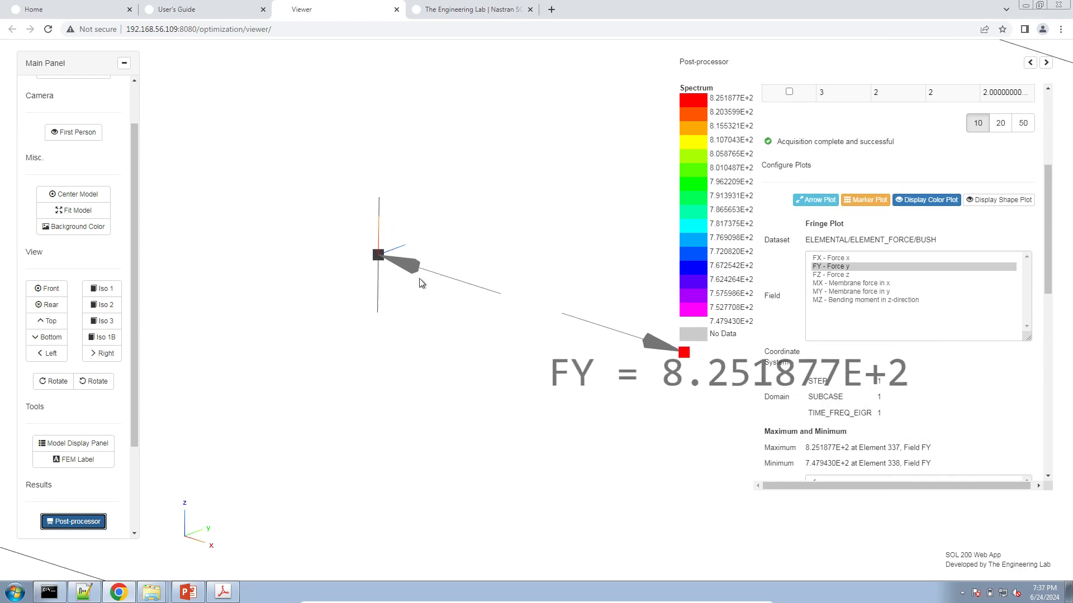
drag(545, 324, 424, 319)
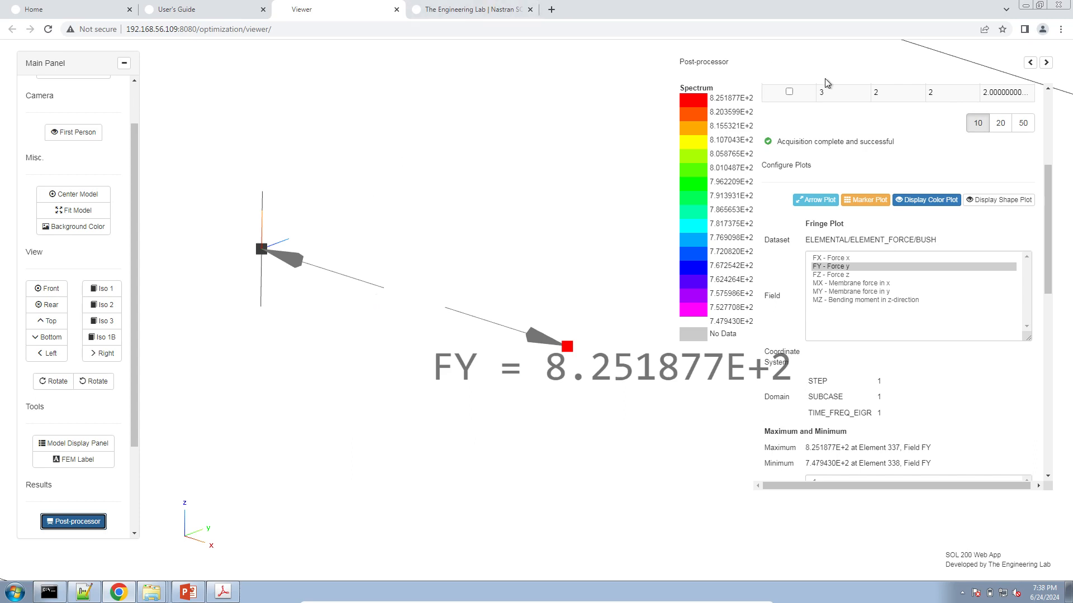
Clear the FY - Force y plot and examine the element coordinate axes of outer CBUSH 337
click(855, 268)
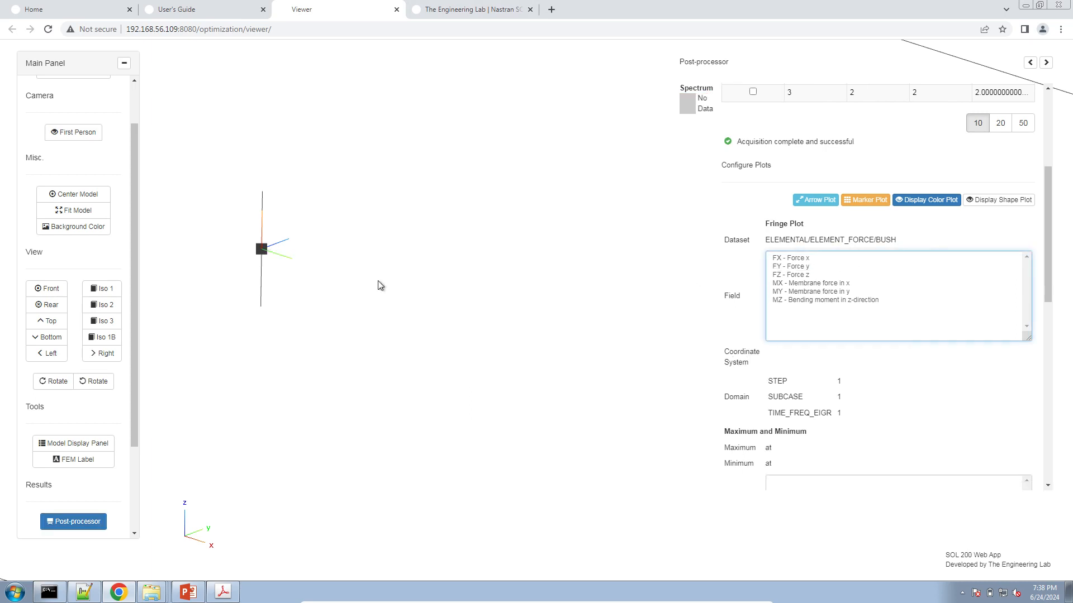
drag(365, 284, 500, 337)
mouse_move(434, 349)
mouse_down()
mouse_move(283, 328)
mouse_move(500, 367)
mouse_move(478, 304)
mouse_move(426, 343)
mouse_up()
scroll(477, 304, up, 5)
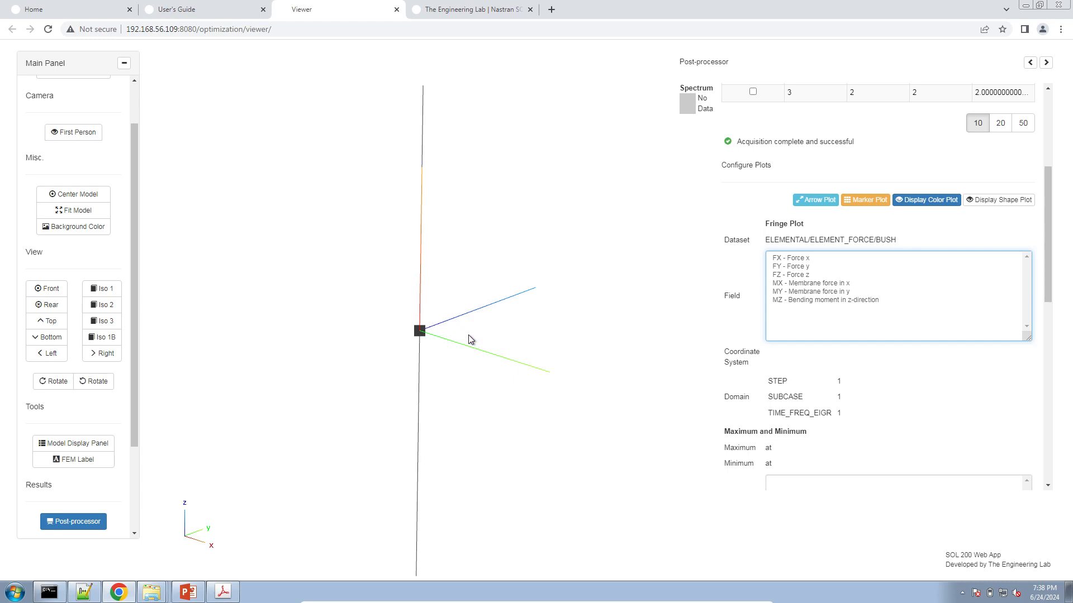
scroll(469, 345, down, 5)
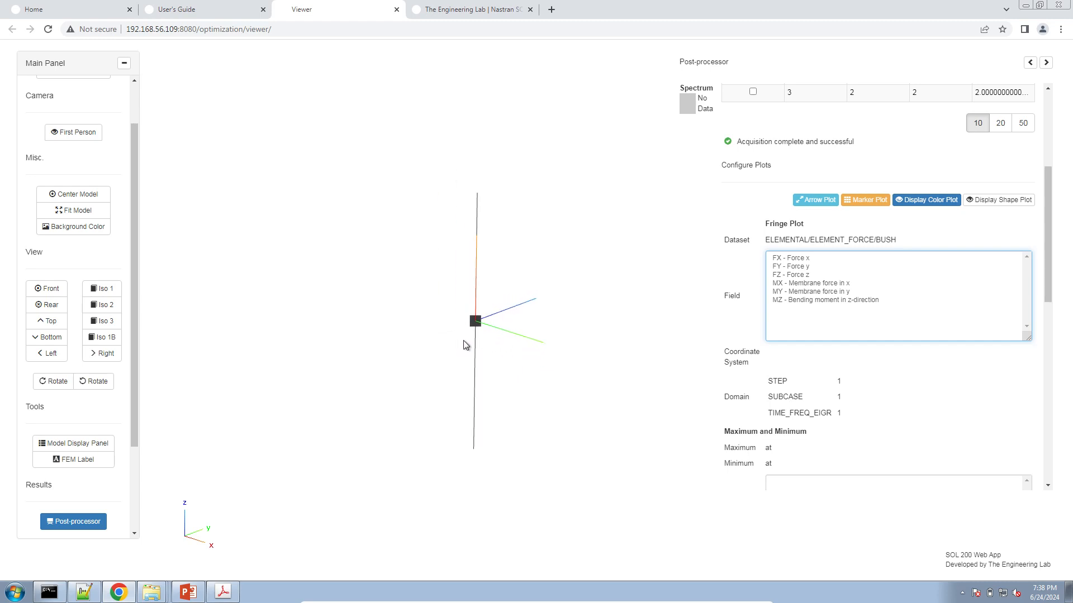
drag(465, 342, 350, 331)
scroll(394, 314, down, 10)
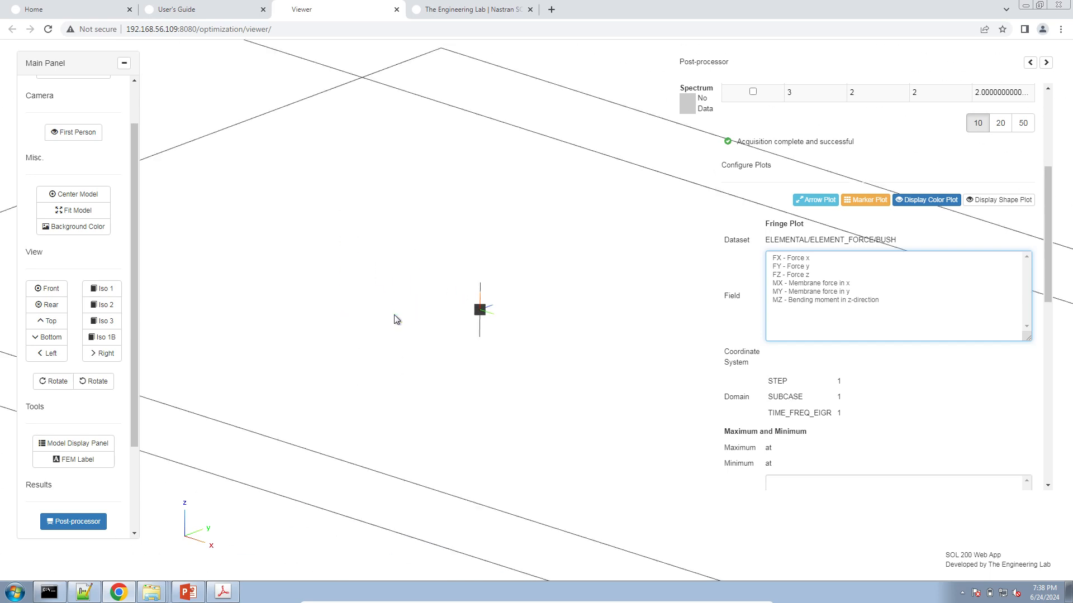
drag(537, 332, 421, 341)
scroll(401, 333, up, 1)
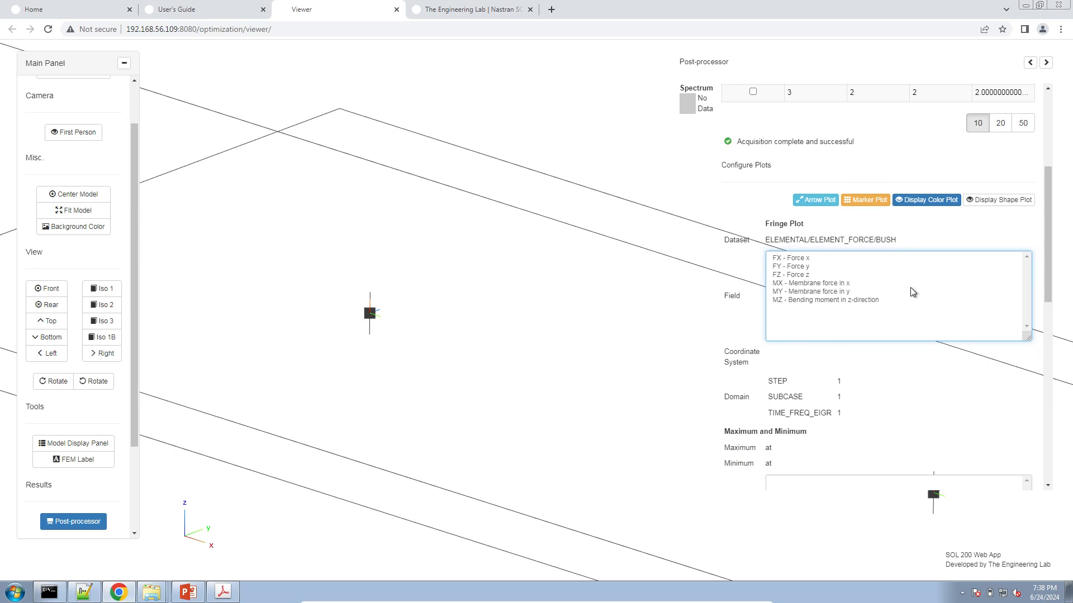
Plot FX, FY and FZ forces together for the CBUSH elements, and switch to the SOL 200 Web App home page
drag(840, 259, 839, 276)
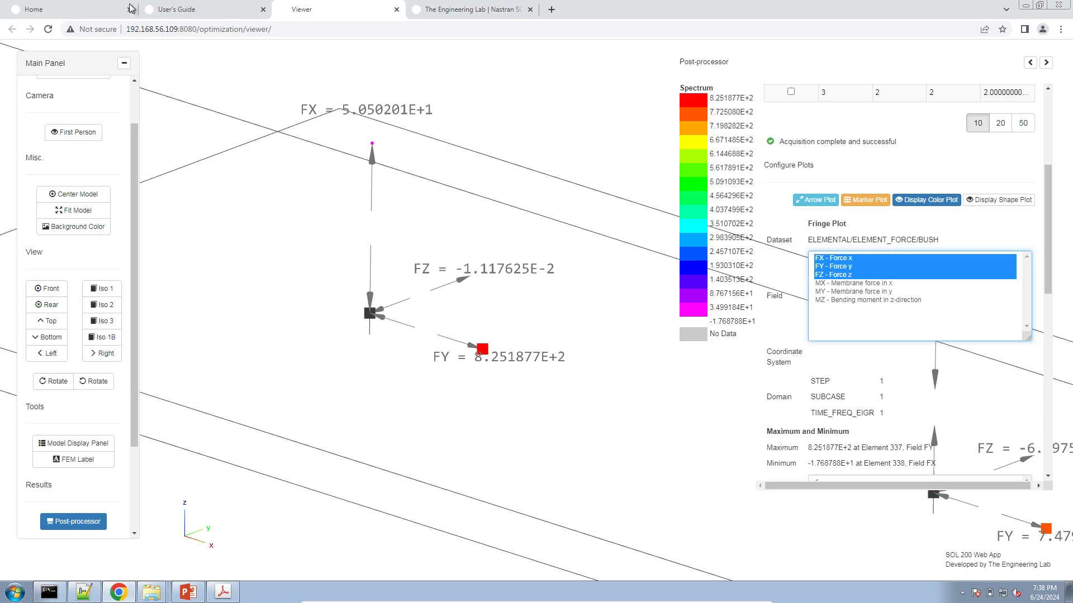
click(92, 8)
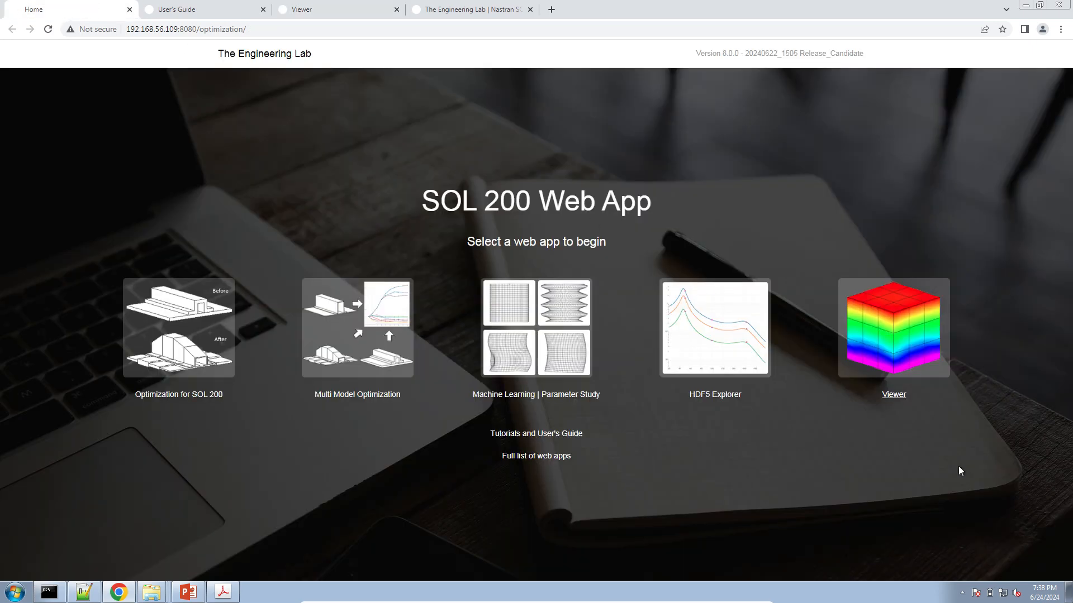
Open the HDF5 Explorer web app and upload nug_50a.h5 from the 1_starting_files folder by direct upload
click(695, 347)
click(433, 9)
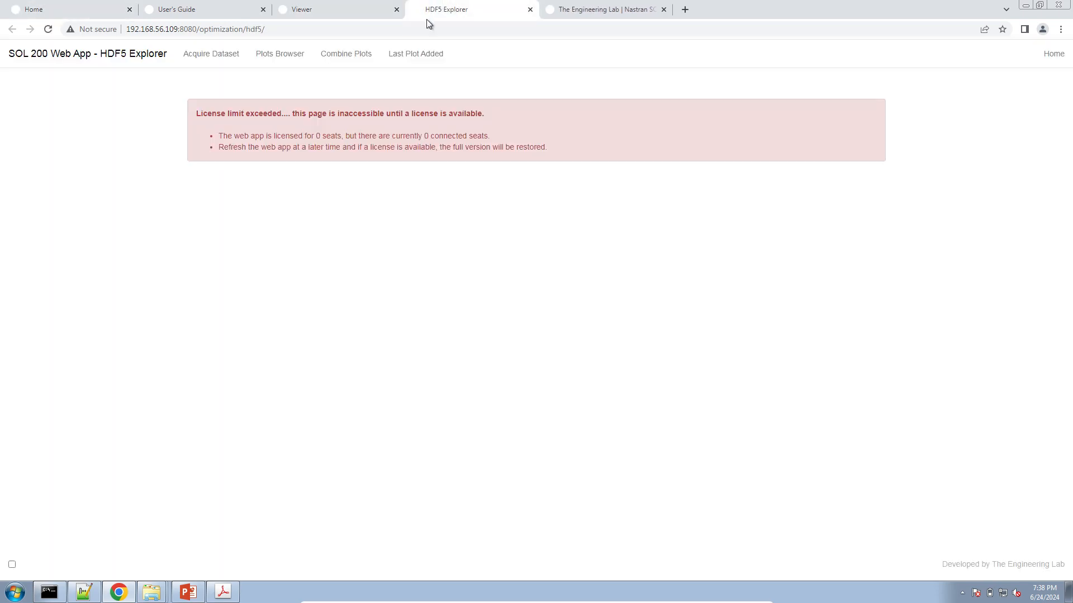
click(214, 189)
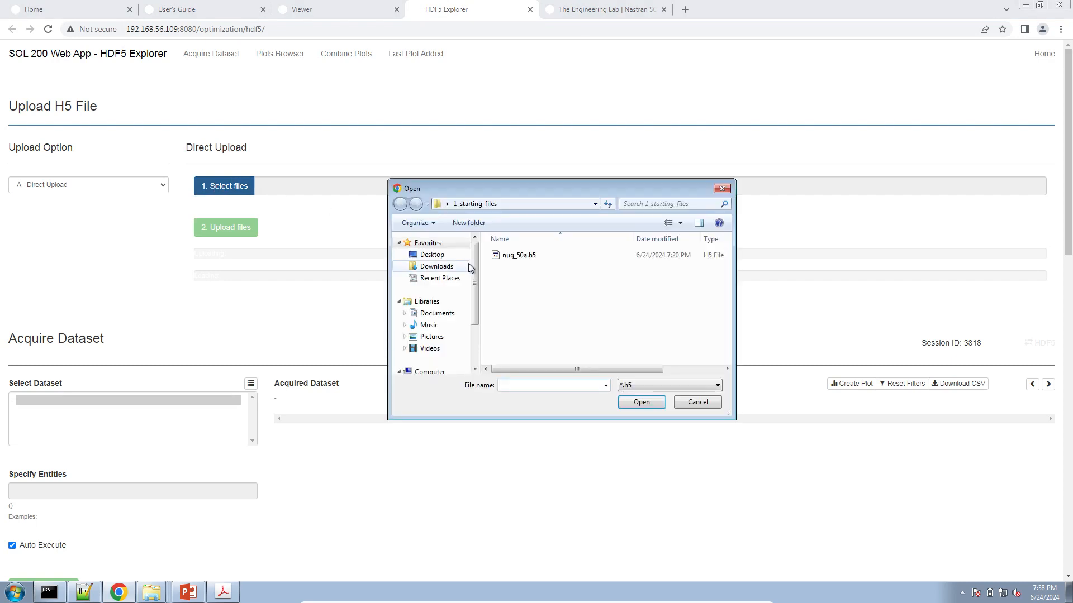
double_click(491, 257)
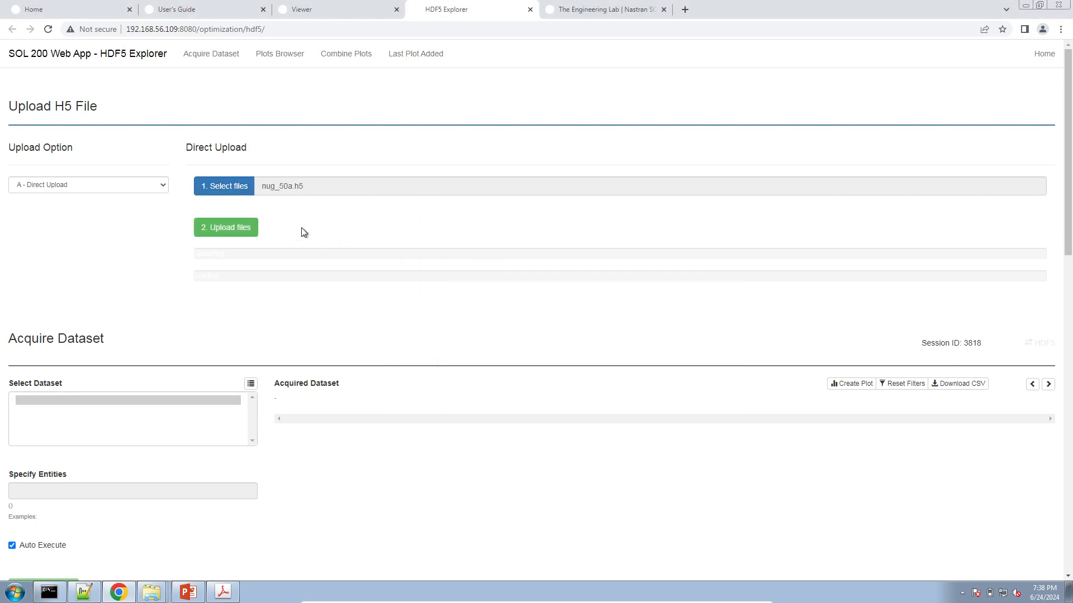
click(251, 238)
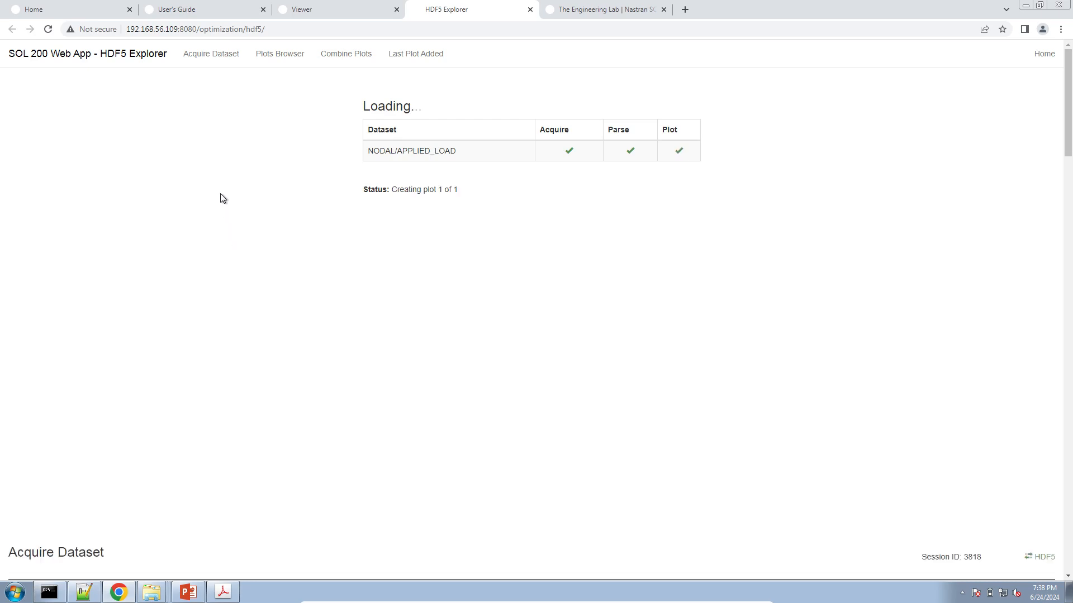
Acquire the ELEMENTAL/ELEMENT_FORCE/BUSH dataset
scroll(171, 254, up, 5)
scroll(171, 253, up, 6)
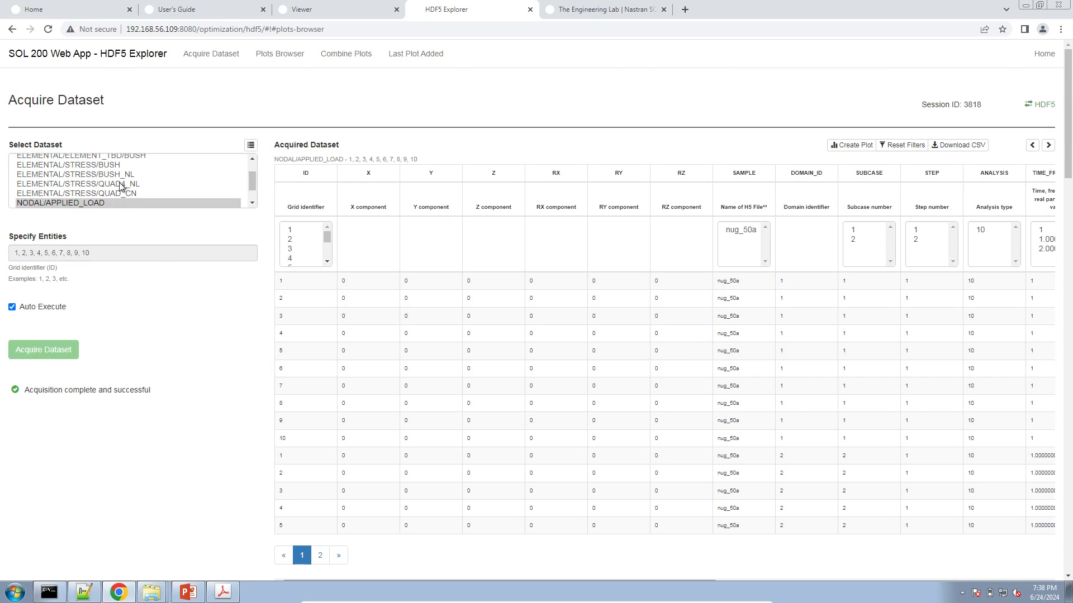
scroll(122, 186, up, 1)
click(121, 163)
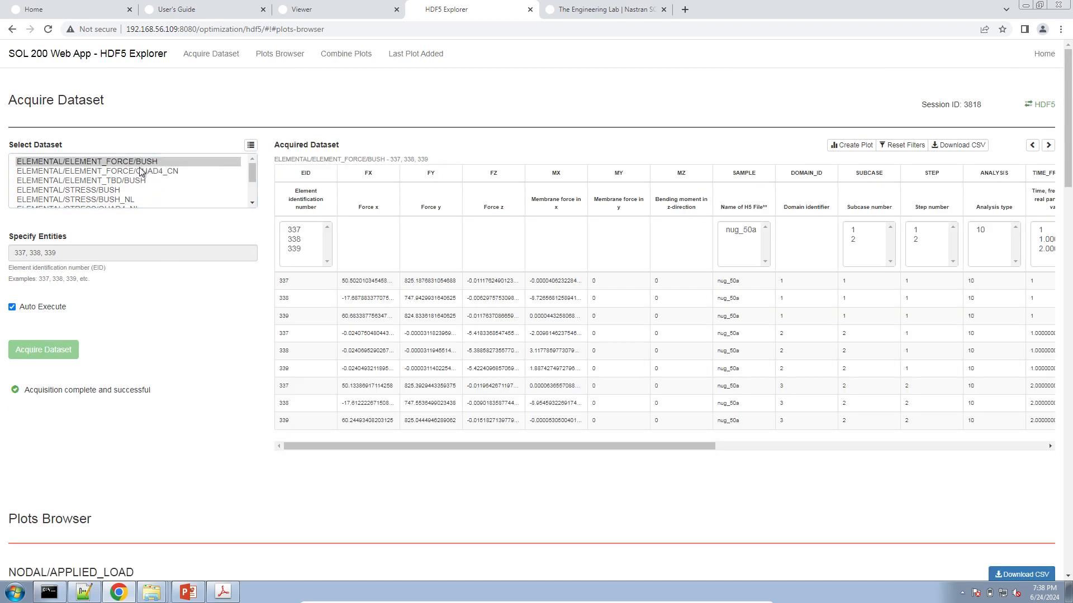
Turn off Auto Execute, set the entities to ALL, and reacquire the BUSH element force dataset
click(62, 307)
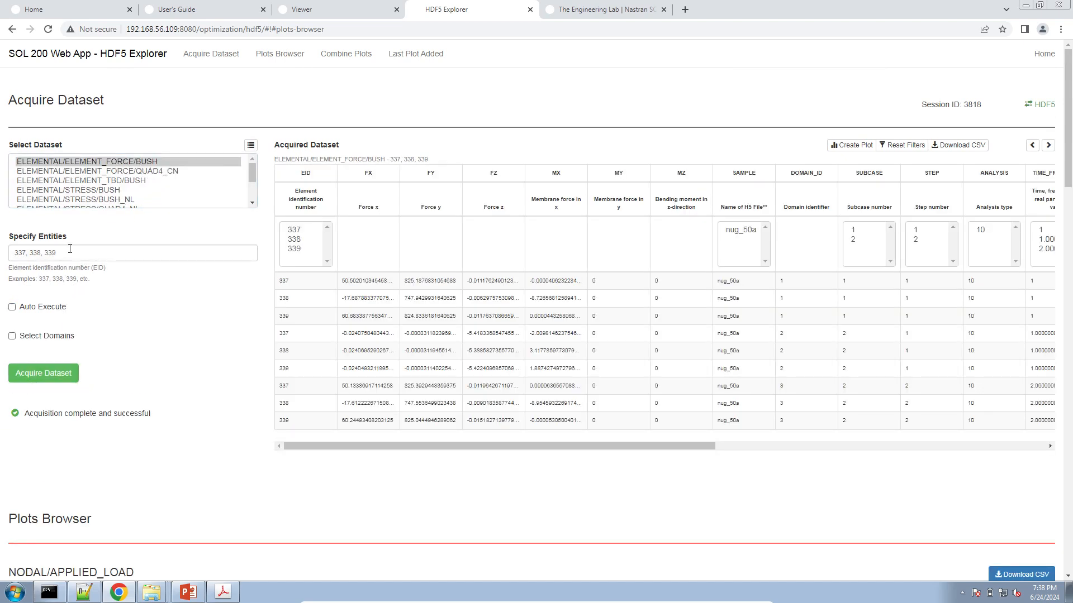
drag(69, 248, 2, 215)
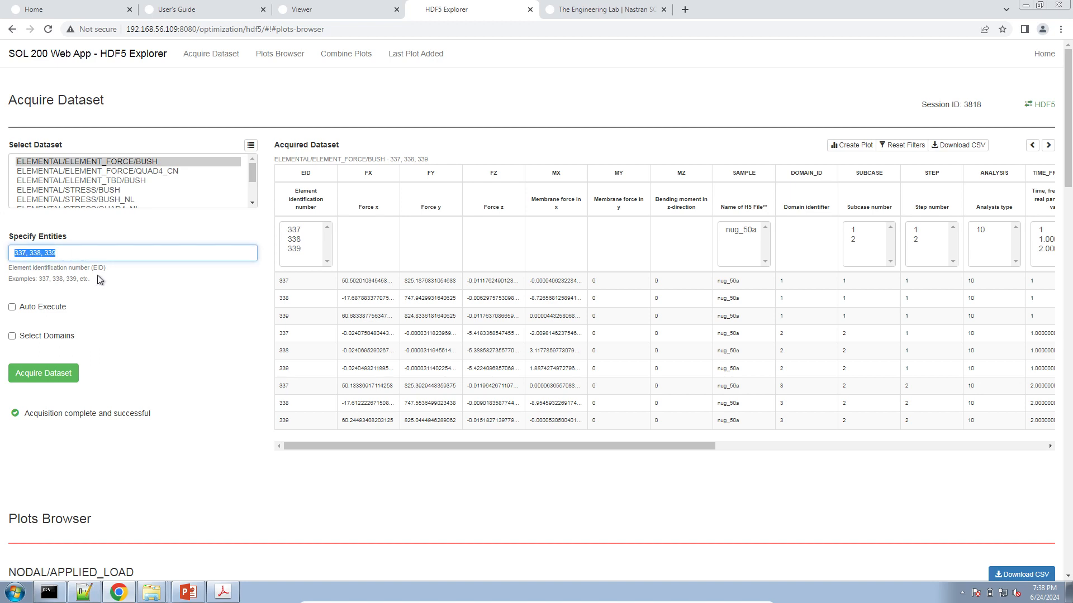
triple_click(54, 257)
text(AL)
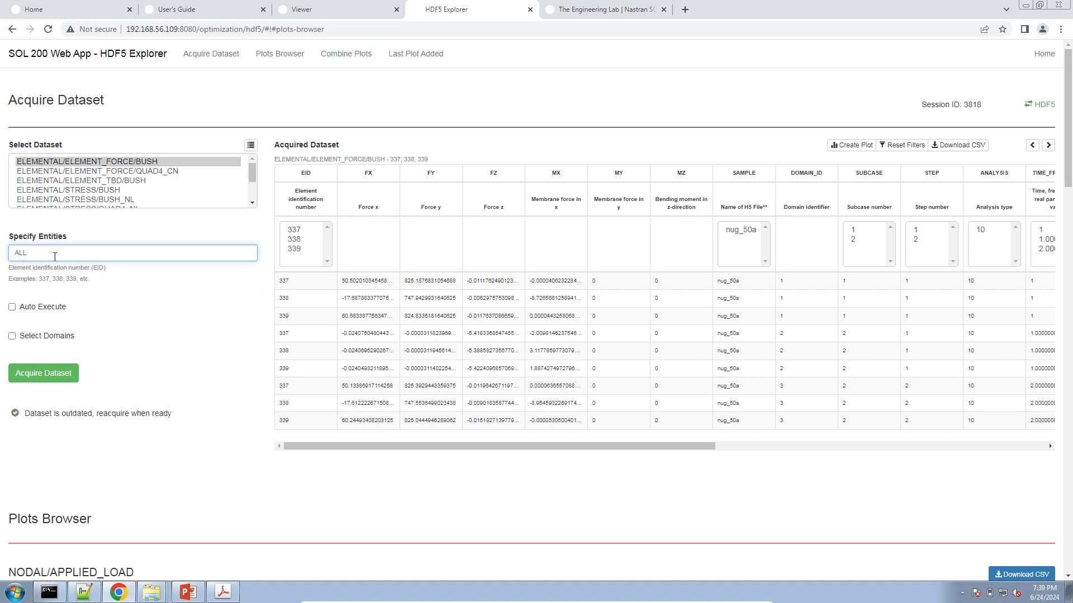
text(L)
click(50, 373)
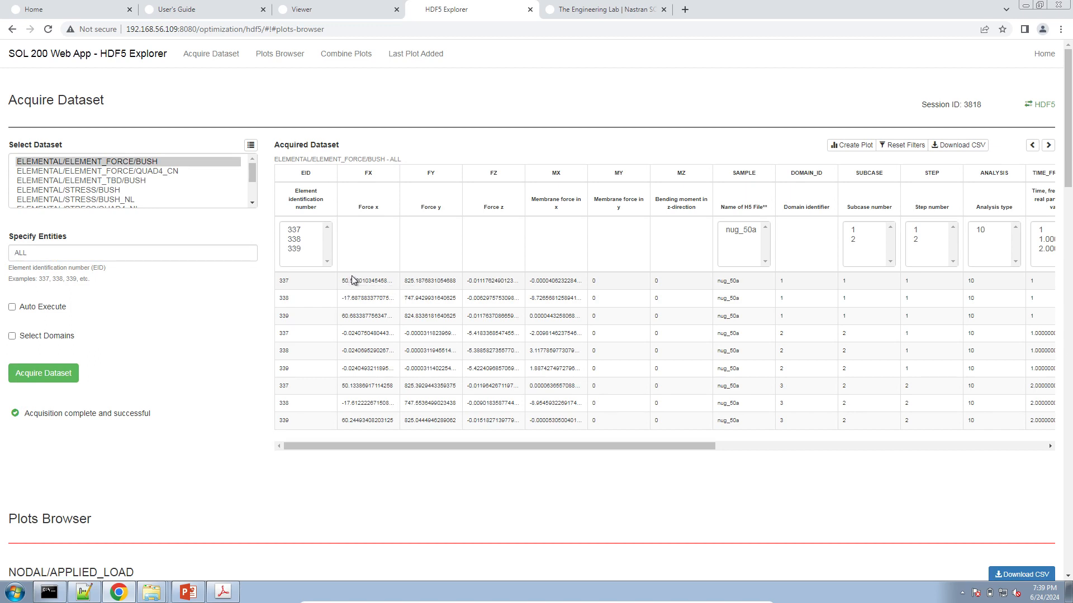
Download the acquired BUSH forces as CSV, view acquired_dataset.csv in Excel, and return to the HDF5 Explorer
click(944, 146)
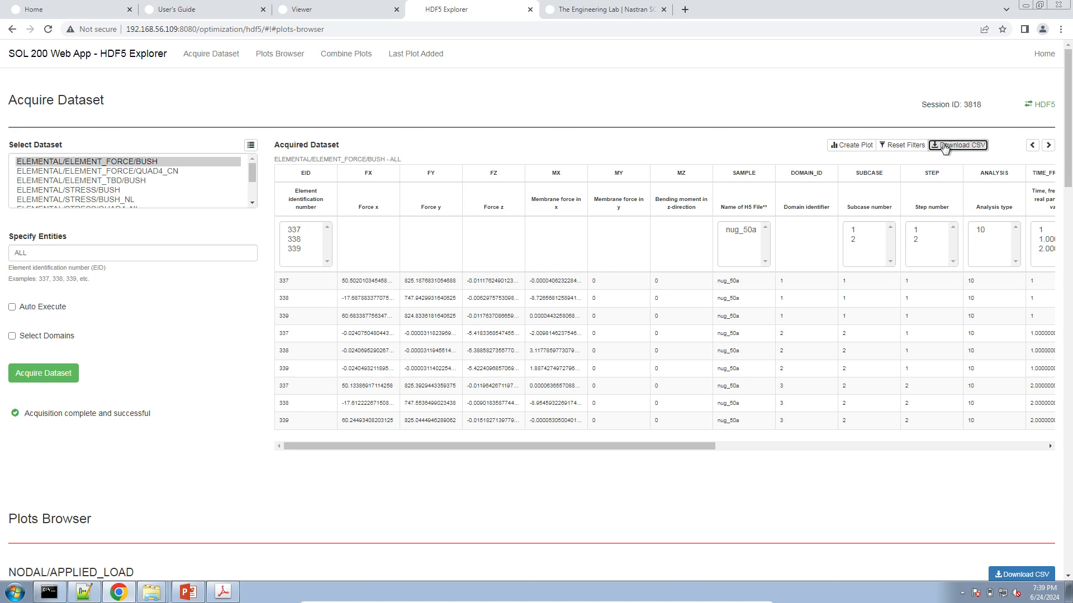
click(77, 566)
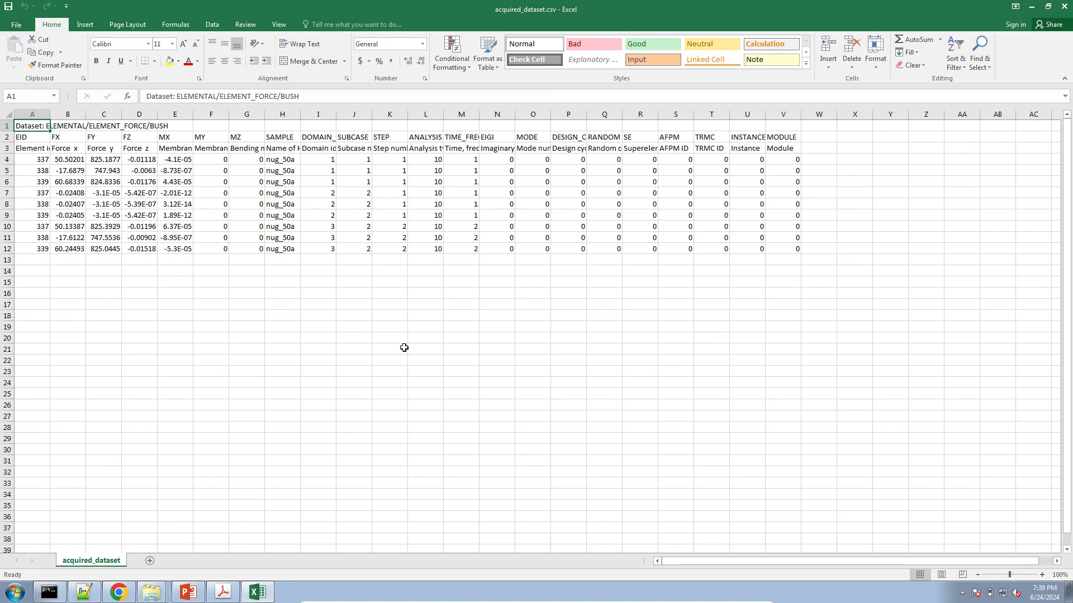
click(124, 591)
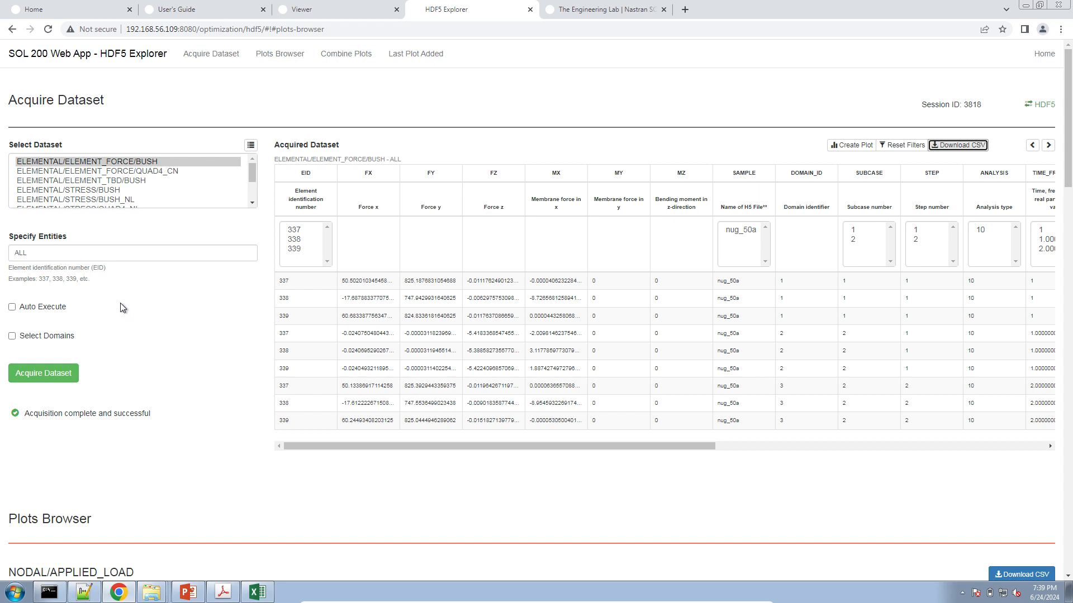
Enable Select Domains, widen the dataset selection area, and select domain 3 (step 2, subcase 2)
mouse_move(54, 335)
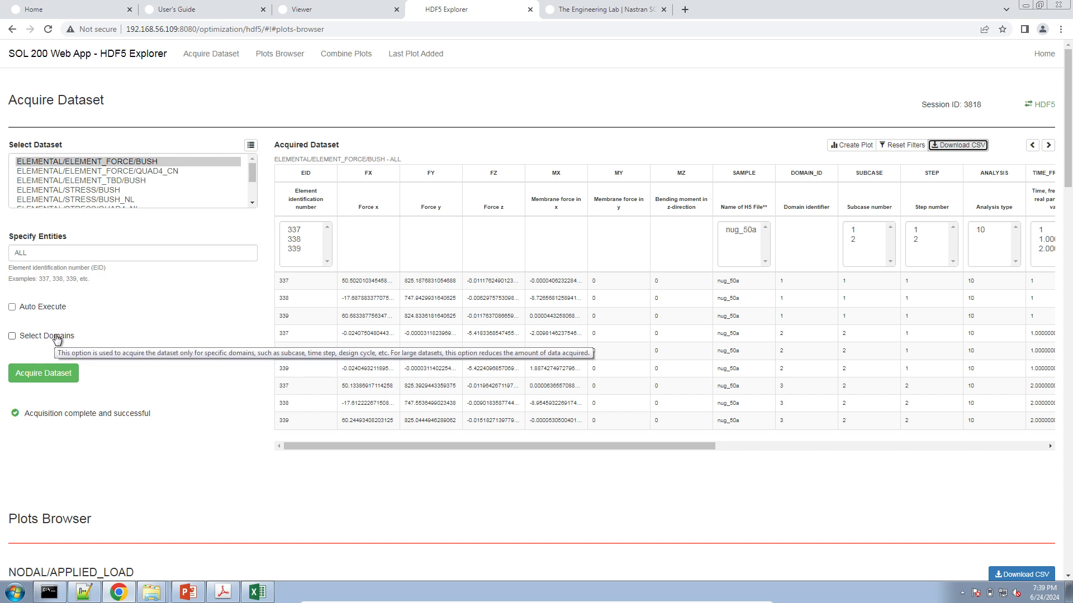
click(56, 337)
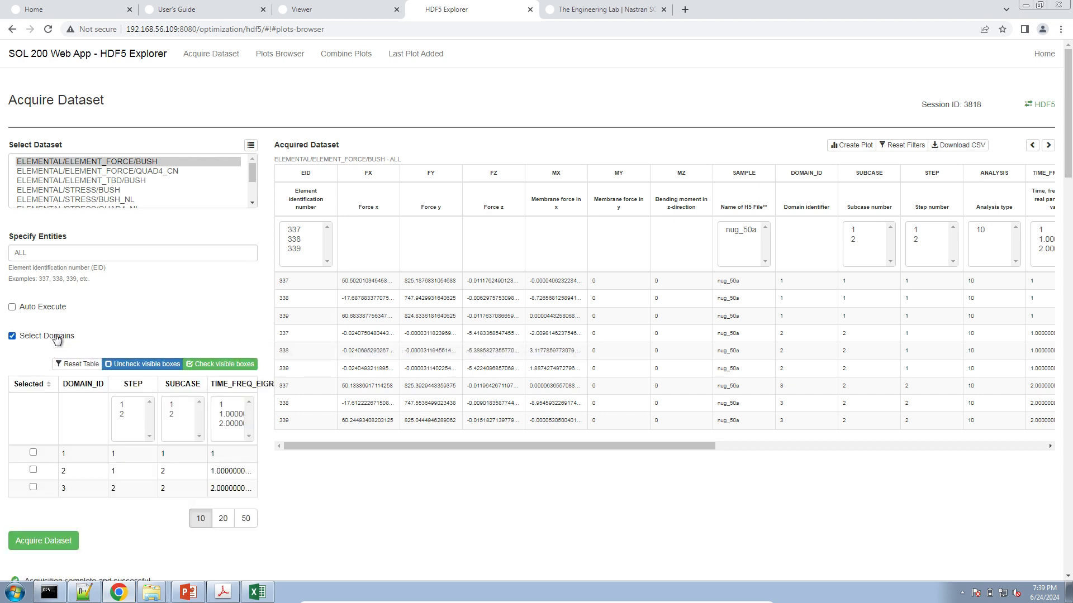
click(1048, 145)
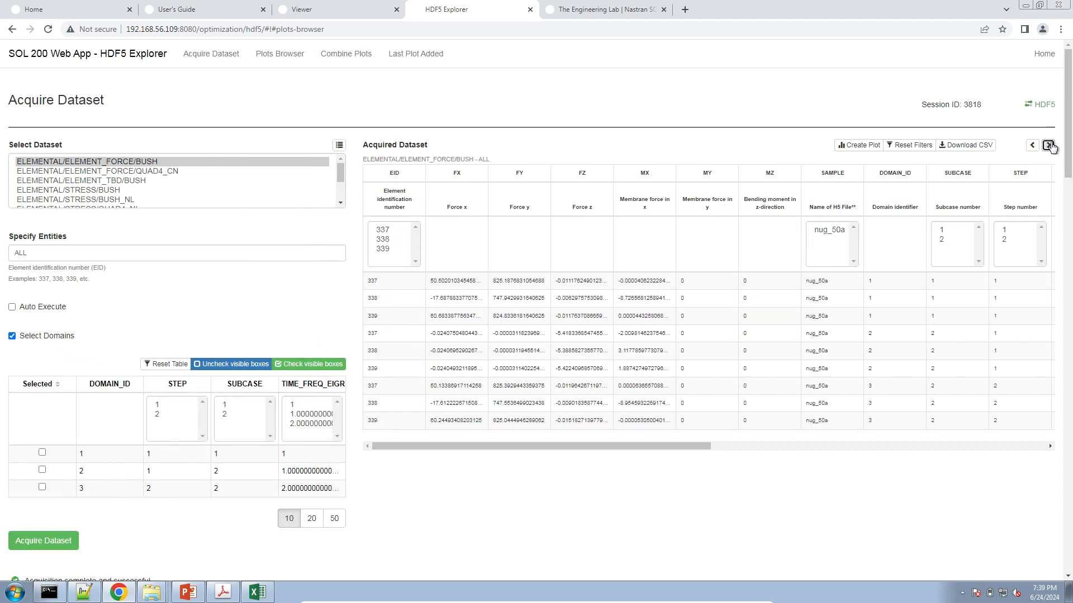
scroll(217, 478, down, 2)
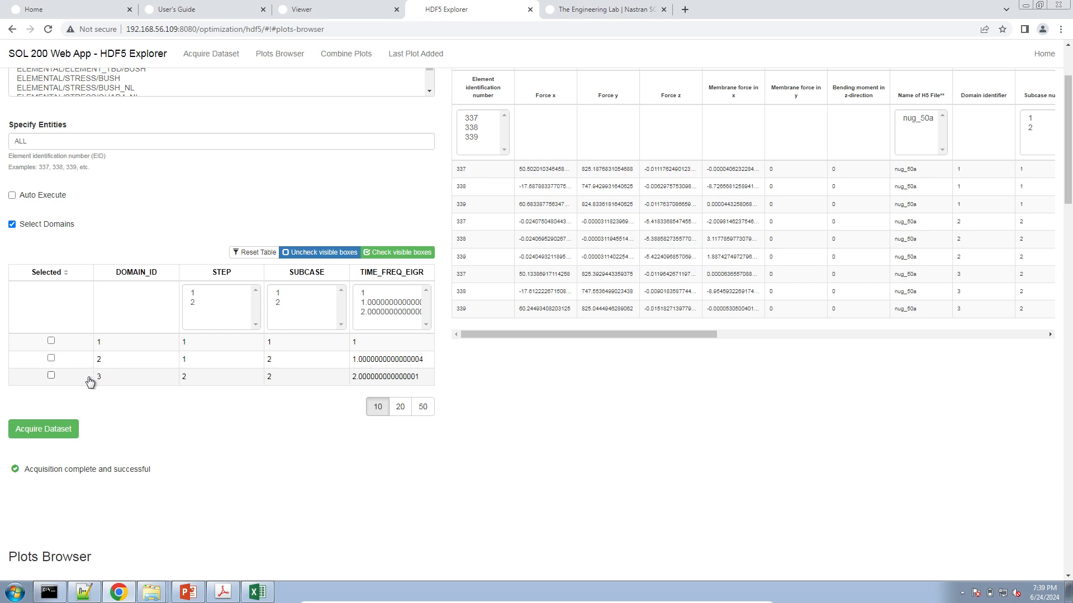
click(72, 379)
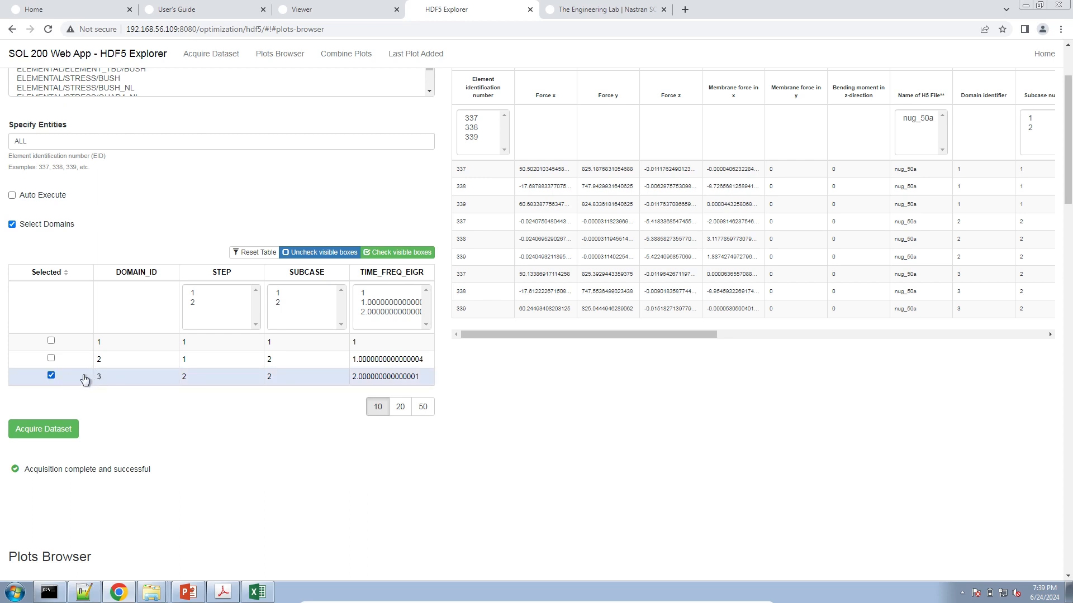
click(66, 437)
scroll(723, 290, up, 2)
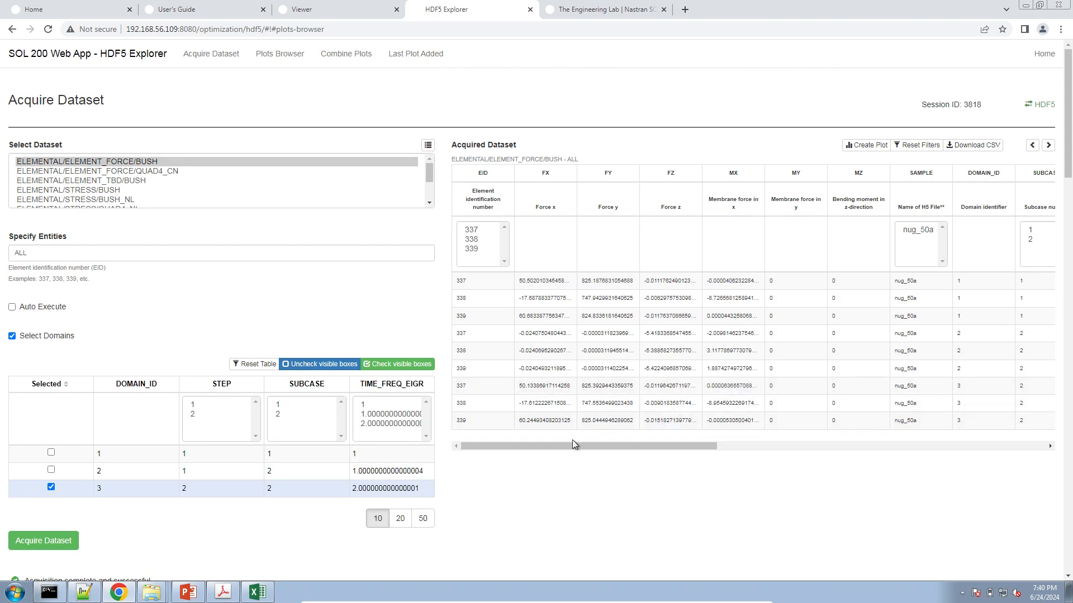
drag(576, 445, 532, 443)
scroll(189, 487, down, 2)
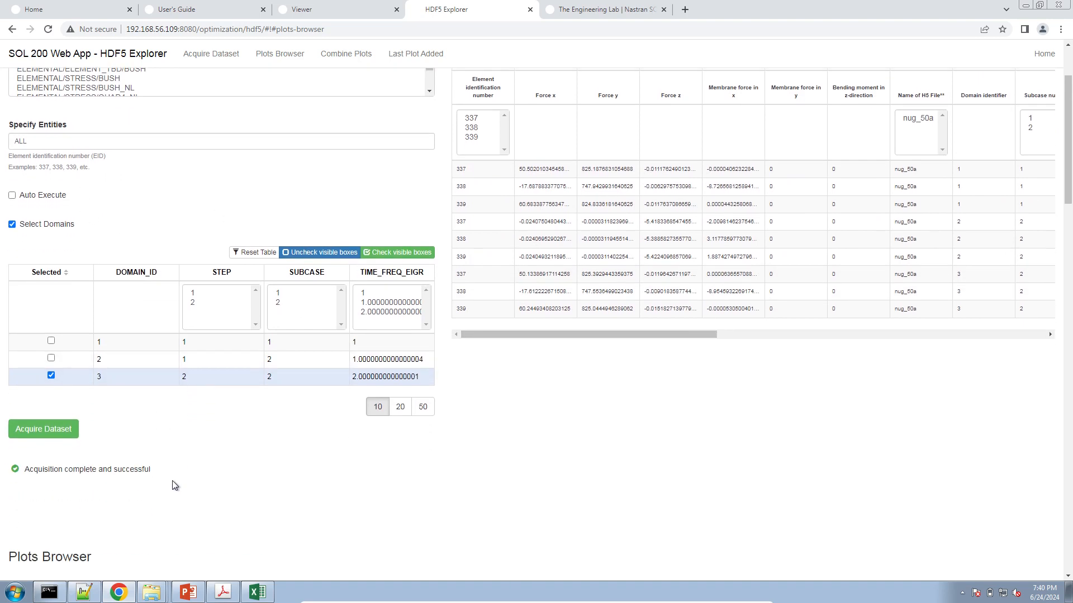
scroll(556, 126, up, 2)
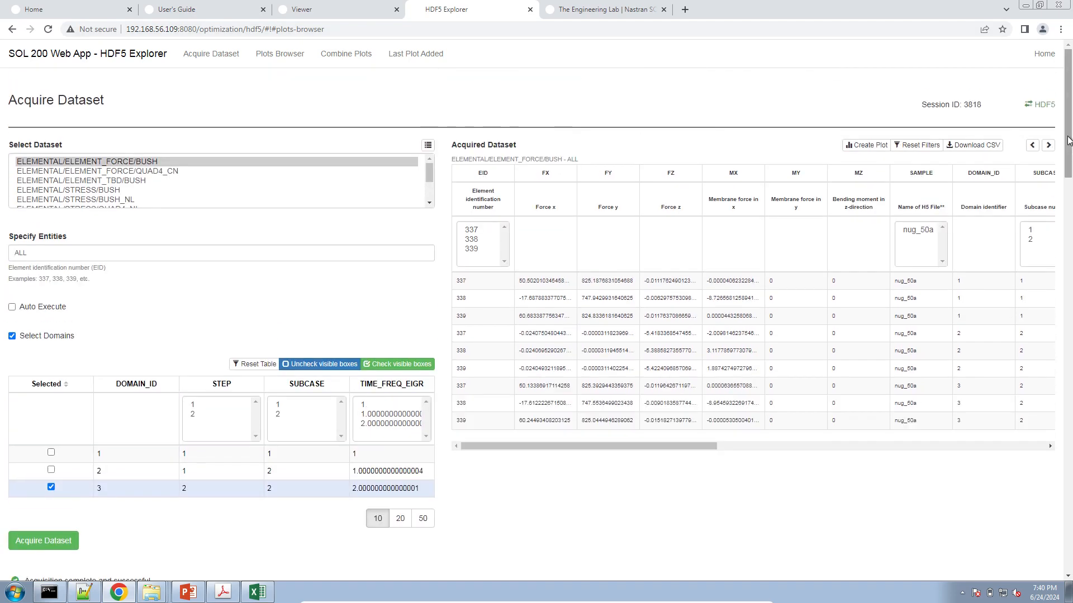
click(1032, 144)
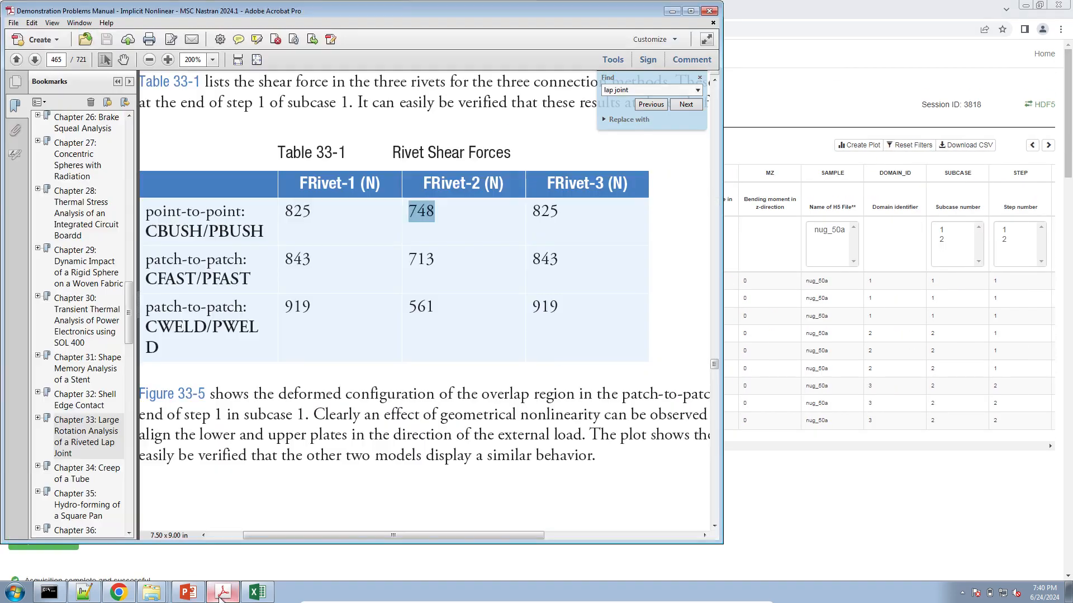
Switch to the Demonstration Problems Manual in Adobe Acrobat, maximize it, and find Chapter 33's Input File(s) table
click(223, 592)
click(305, 446)
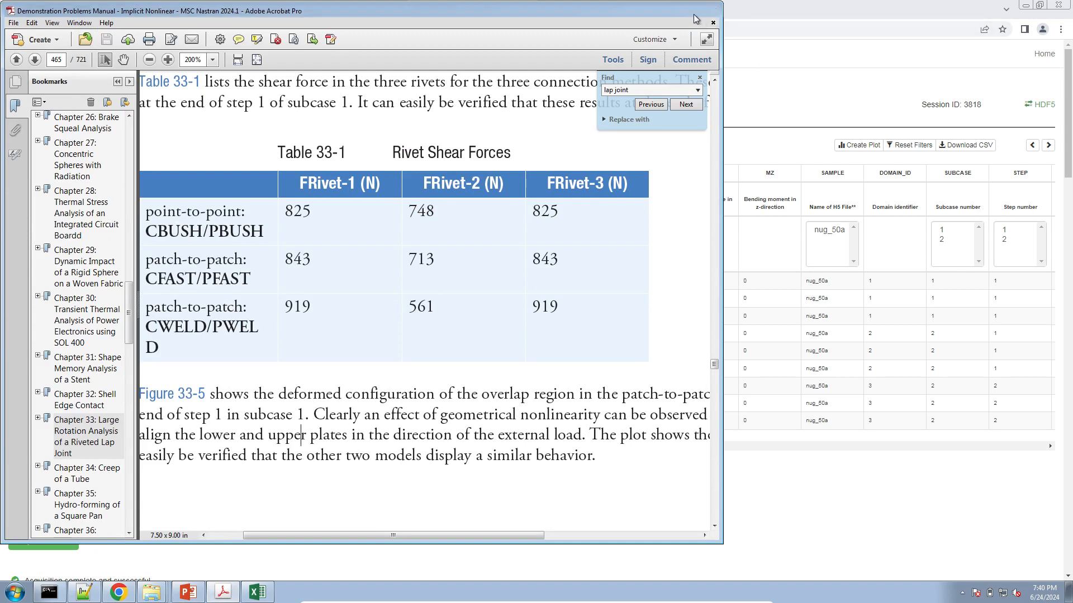
double_click(693, 15)
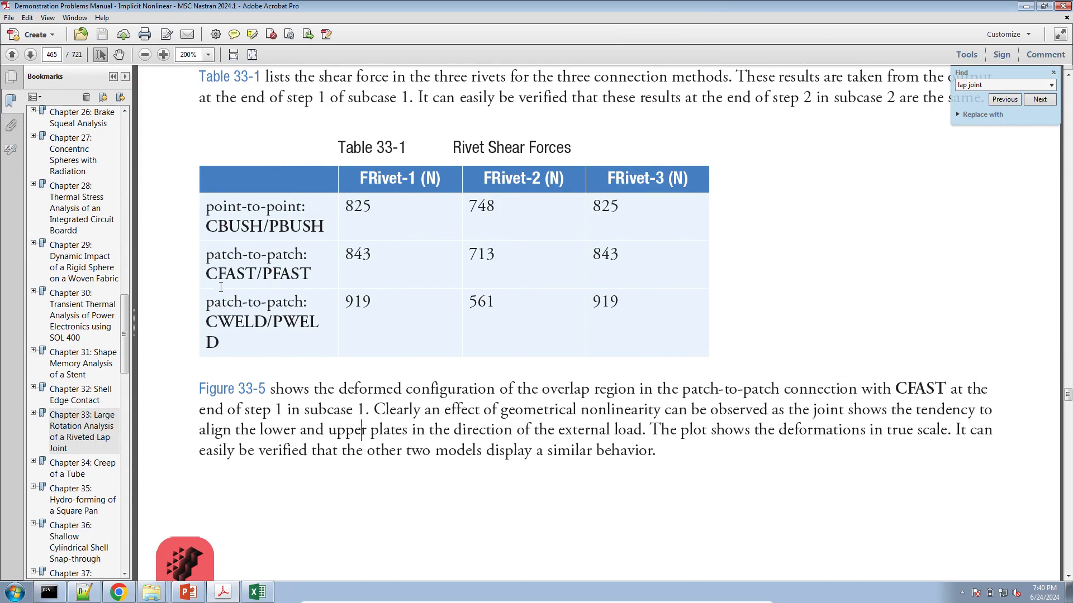
scroll(221, 287, down, 10)
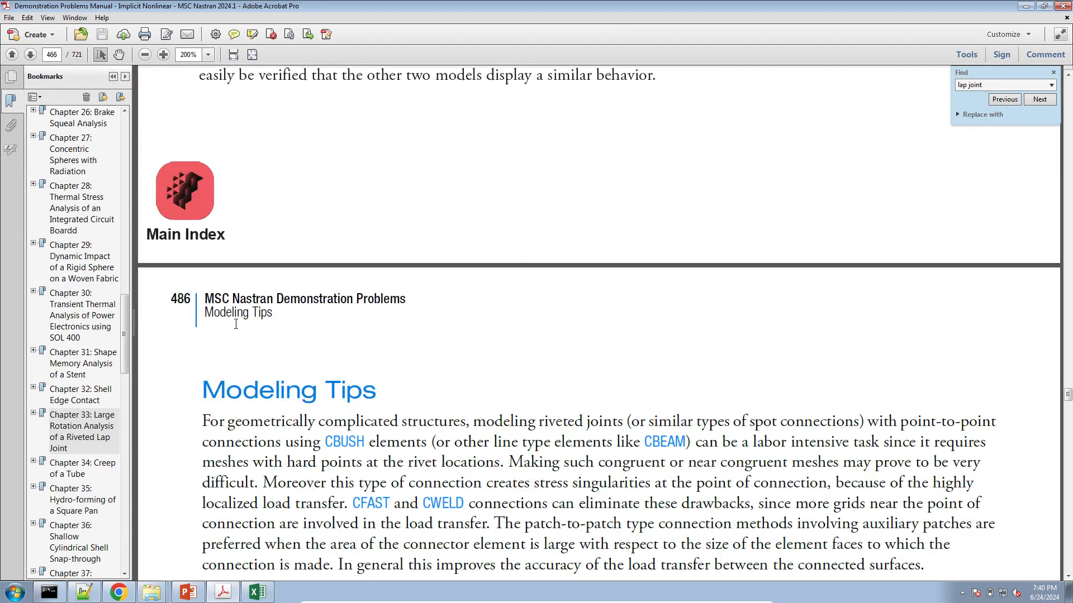
scroll(236, 324, down, 6)
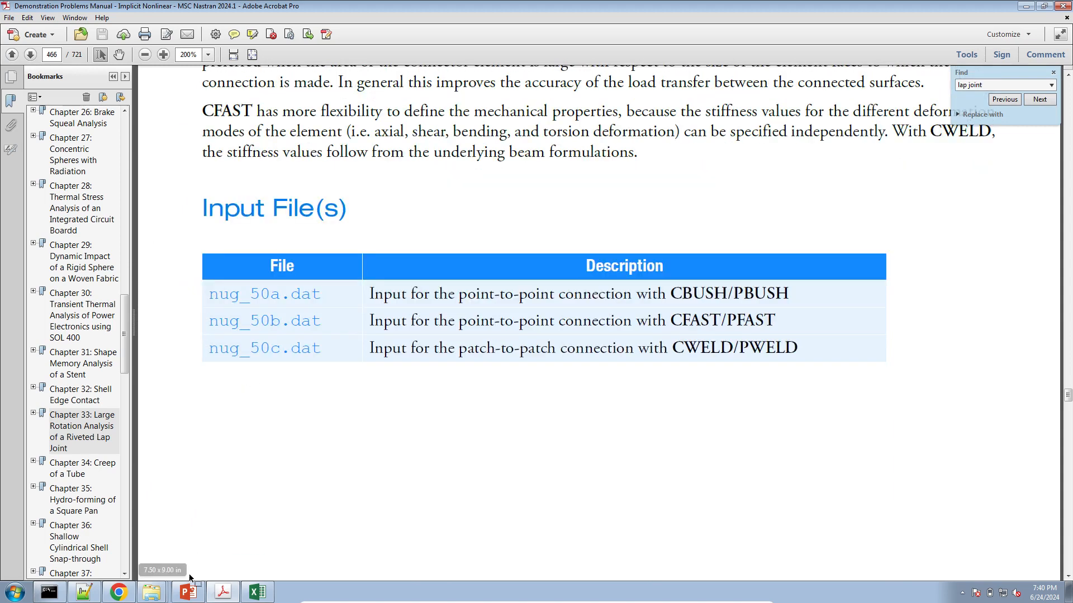
Switch to the 1_starting_files folder in Windows Explorer and select nug_50a.dat
click(174, 596)
click(177, 595)
click(160, 593)
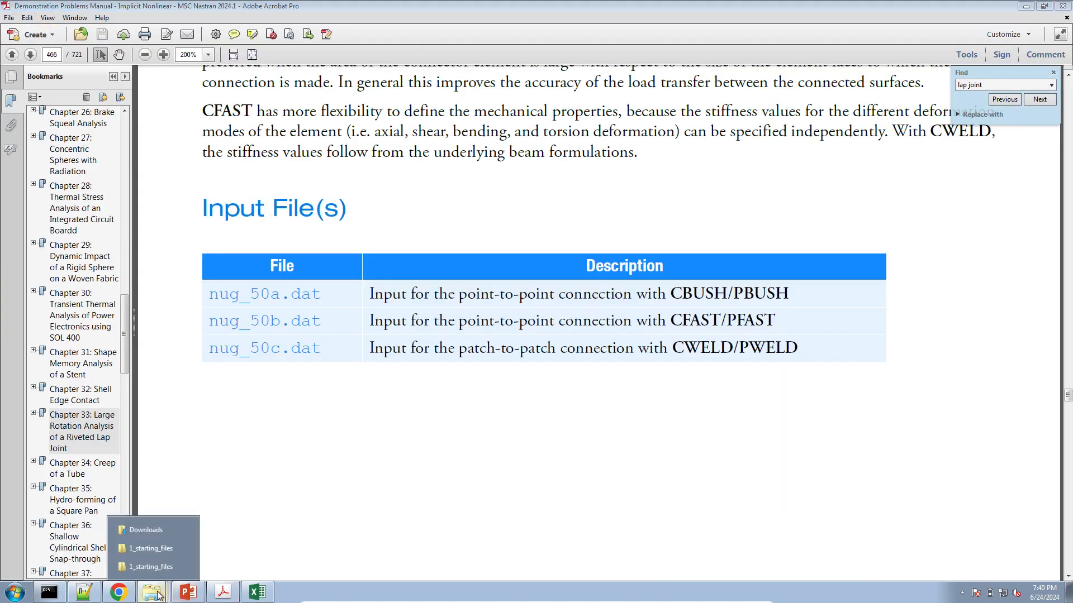
click(161, 567)
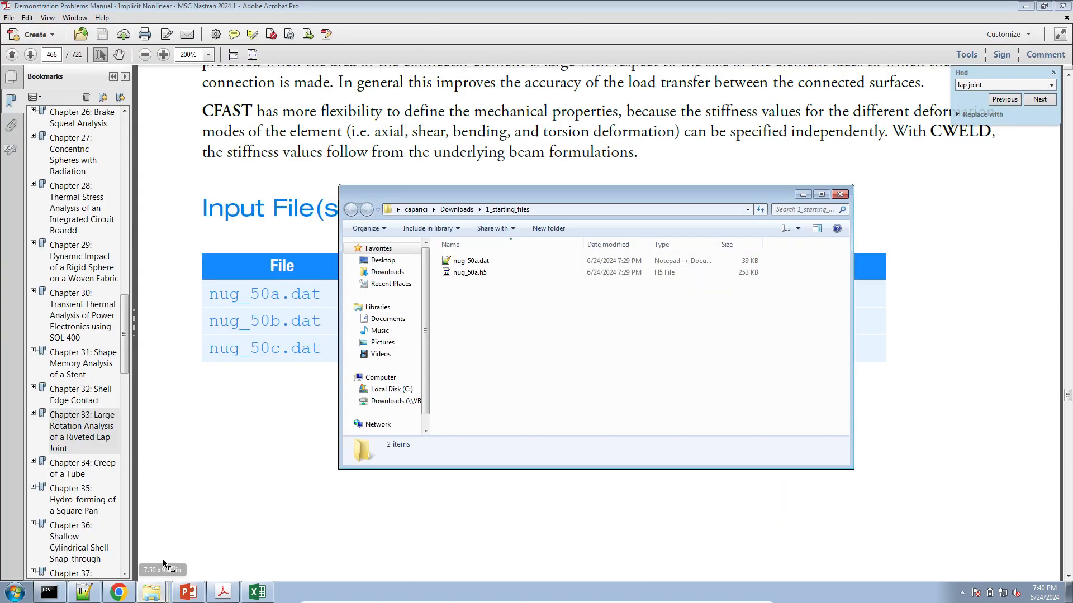
click(482, 262)
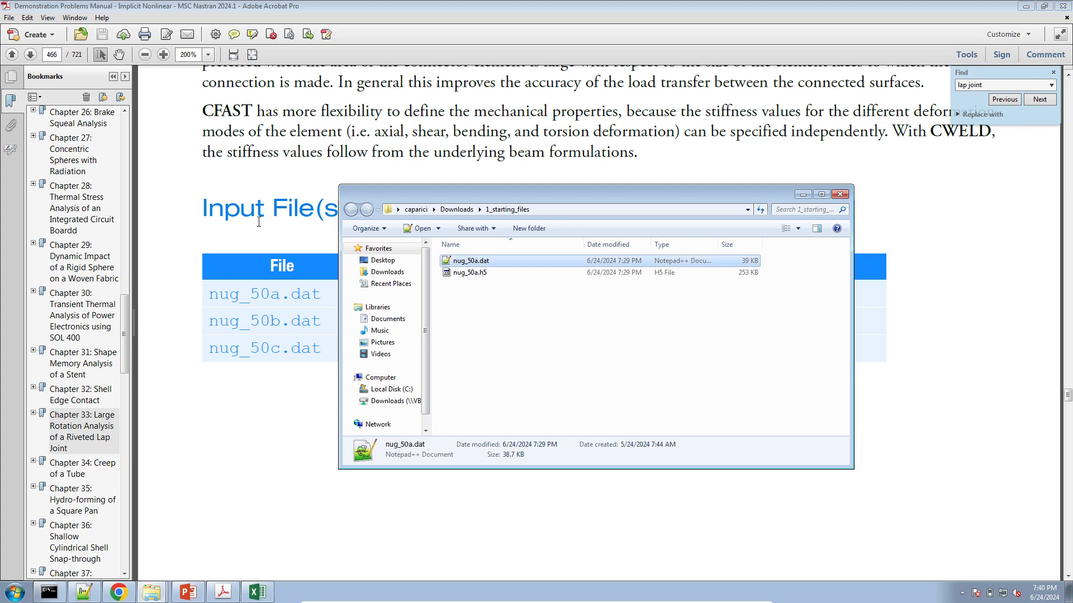
Return to the manual and highlight the nug_50a.dat row and the CFAST/PFAST text in the Input File(s) table
click(257, 218)
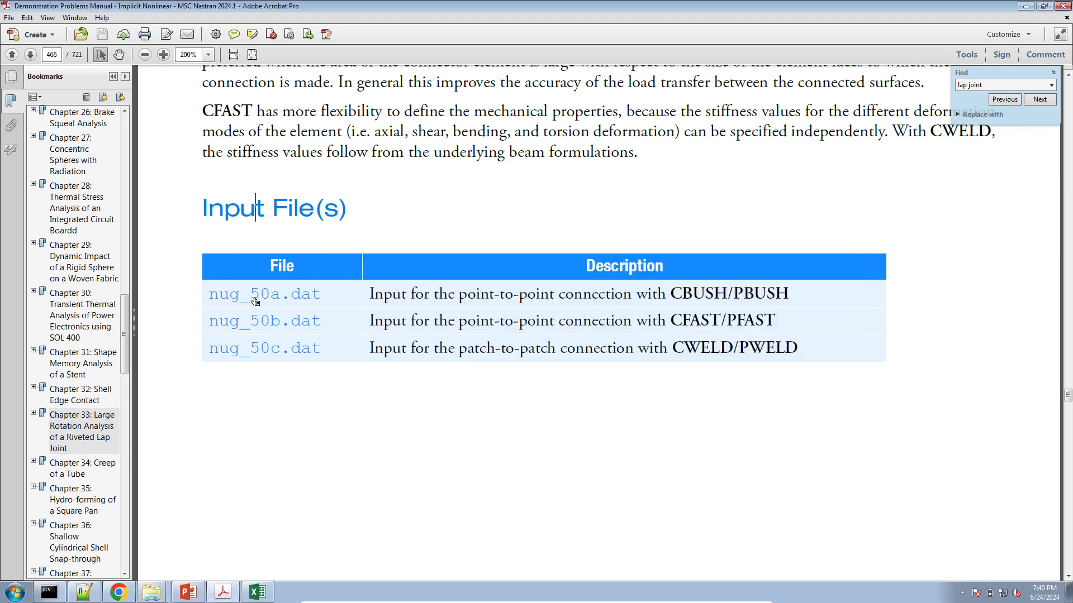
triple_click(387, 298)
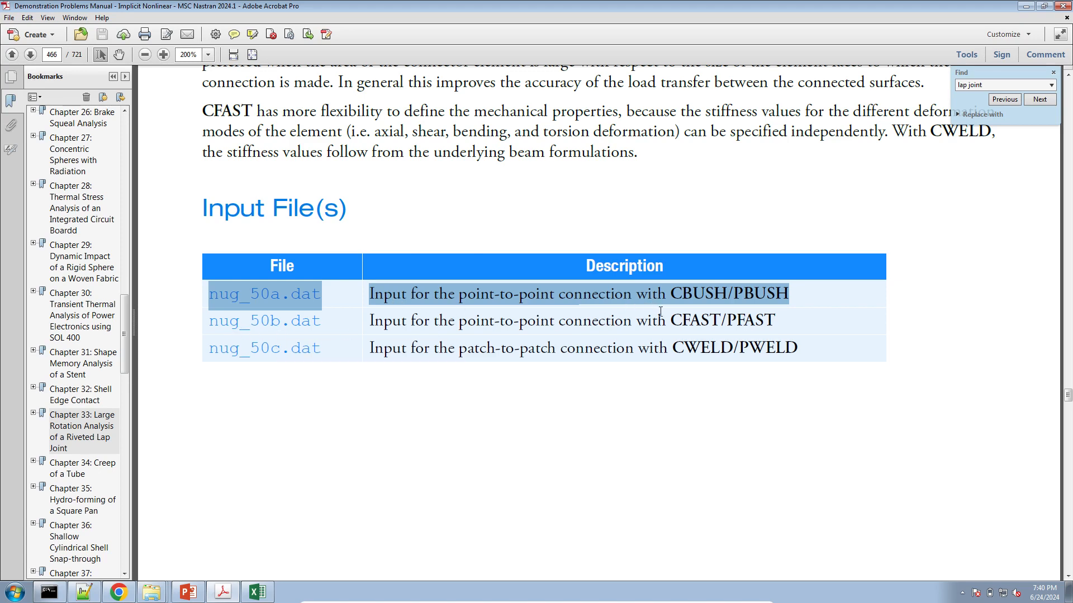
drag(665, 315, 739, 336)
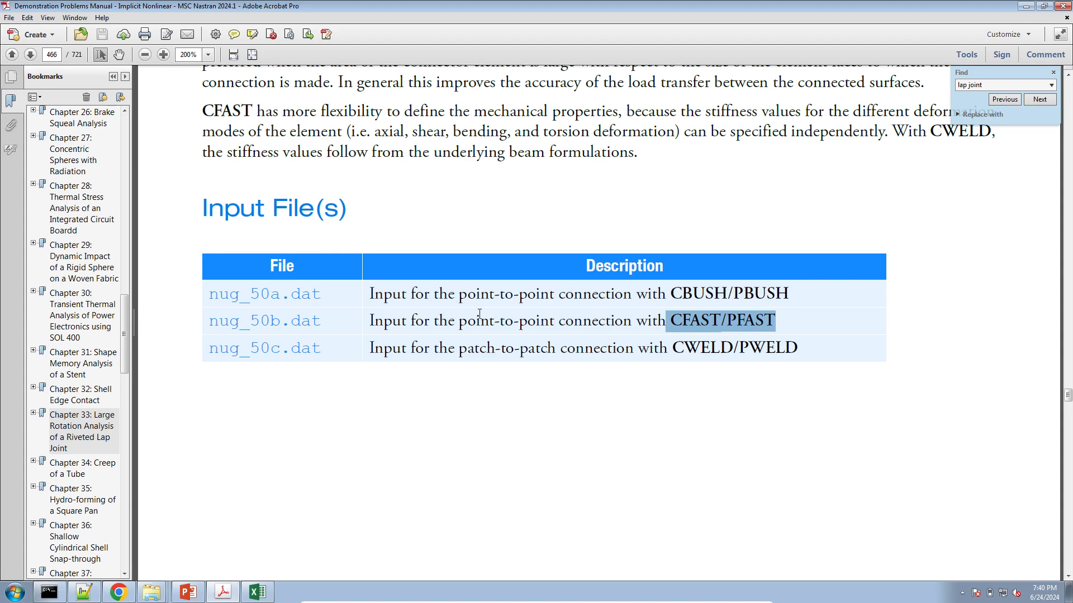
Switch to The Engineering Lab website in Chrome
click(118, 592)
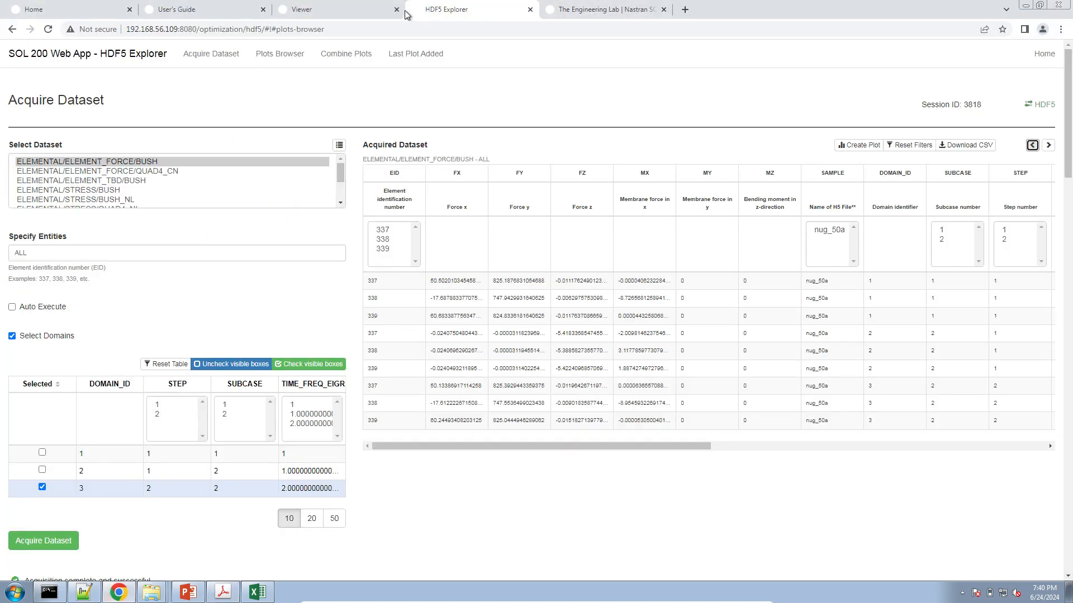
click(642, 9)
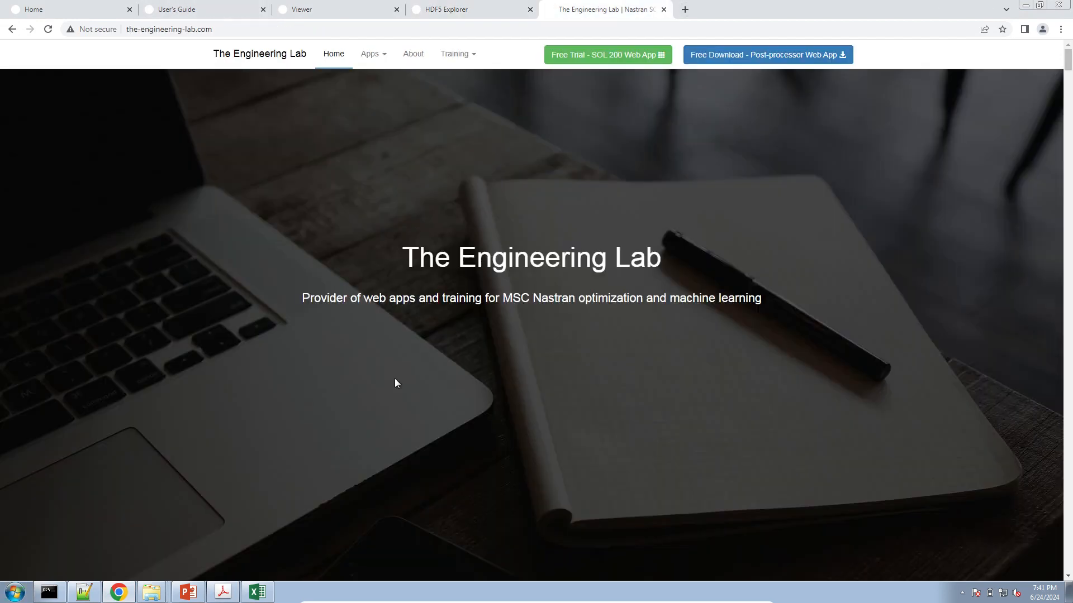